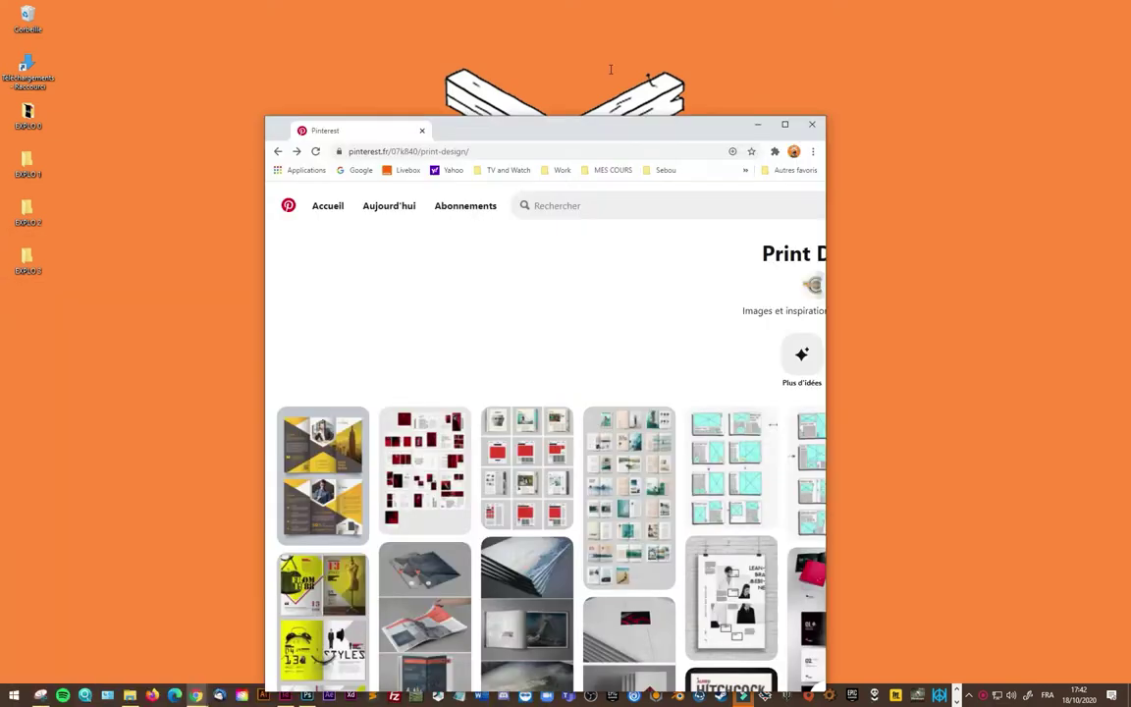
Step: Maximize Pinterest and open the Game Design - Jeux de cartes board from the saved boards, scrolling its pins
{"action": "left_click_drag", "start_coordinate": [550, 132], "coordinate": [954, 6]}
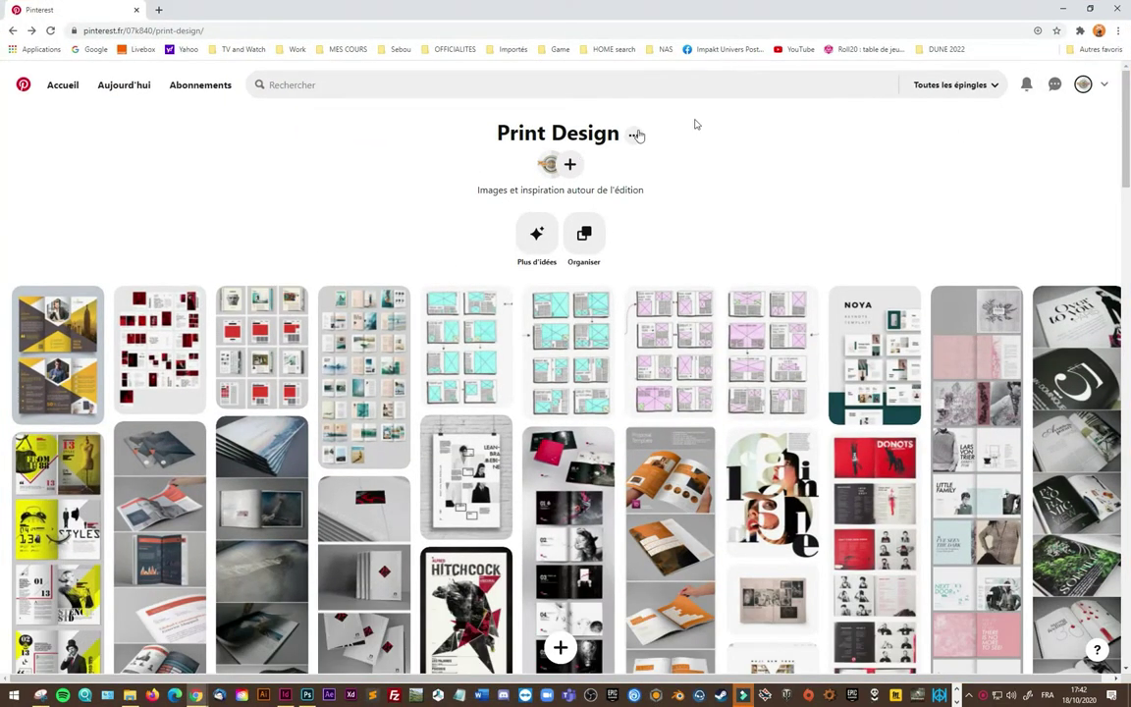
{"action": "left_click", "coordinate": [1083, 85]}
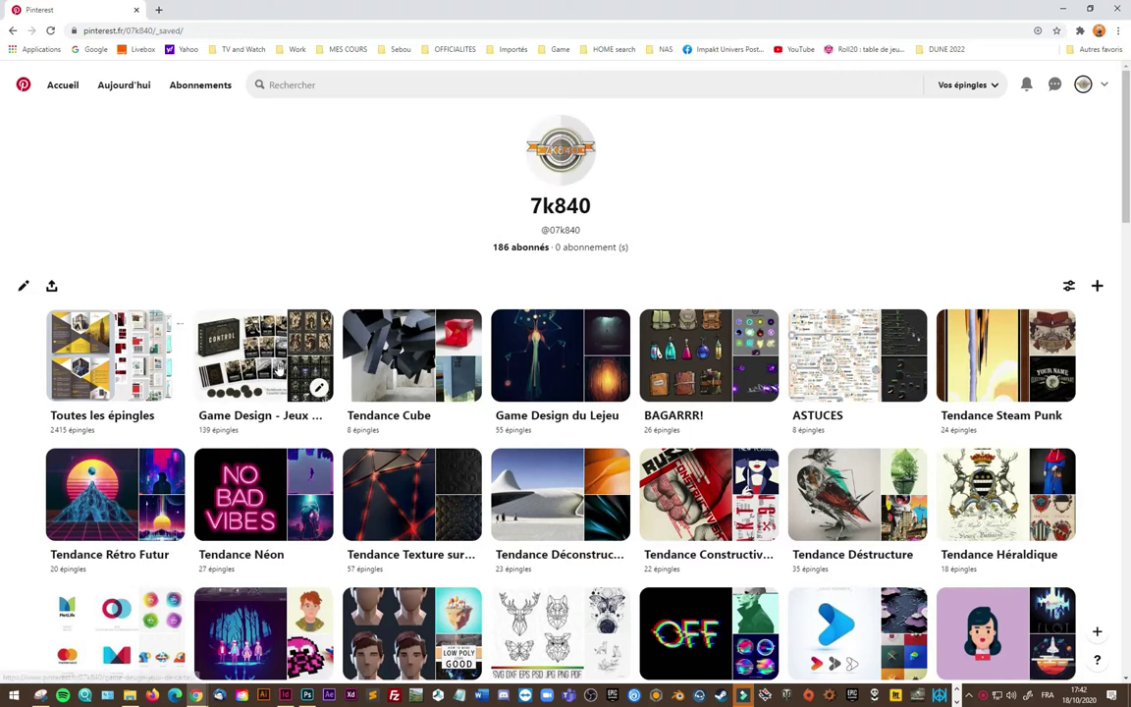
{"action": "left_click", "coordinate": [277, 365]}
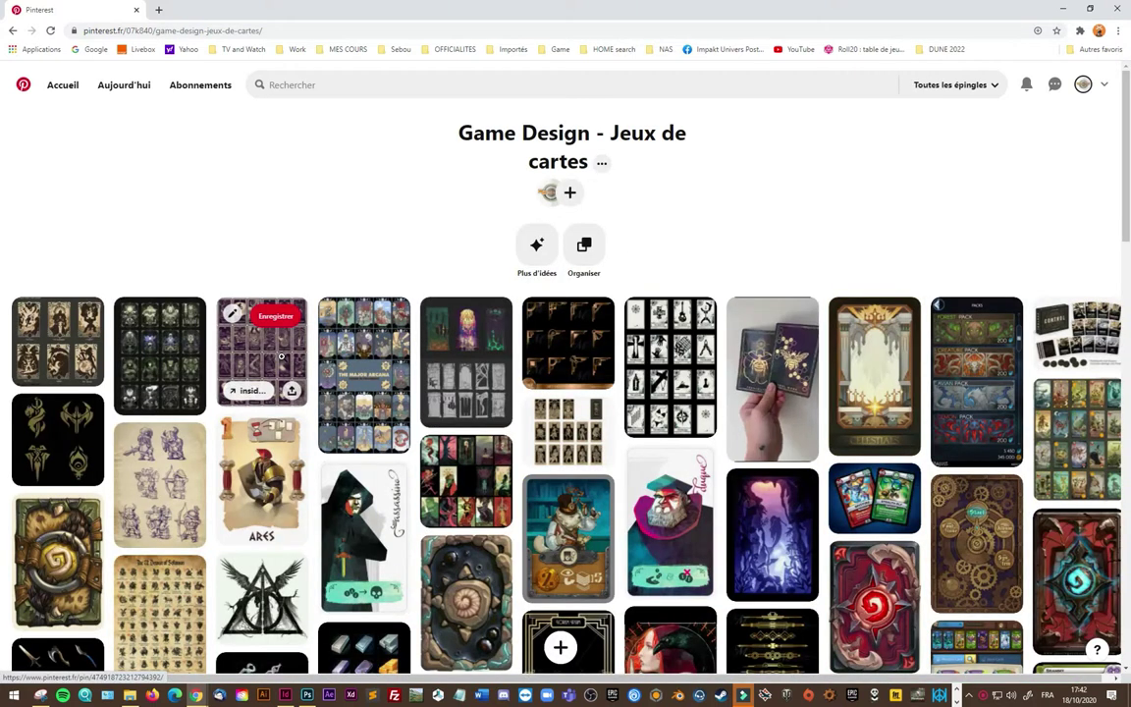
{"action": "scroll", "coordinate": [365, 356], "scroll_direction": "down", "scroll_amount": 3}
{"action": "scroll", "coordinate": [365, 355], "scroll_direction": "down", "scroll_amount": 4}
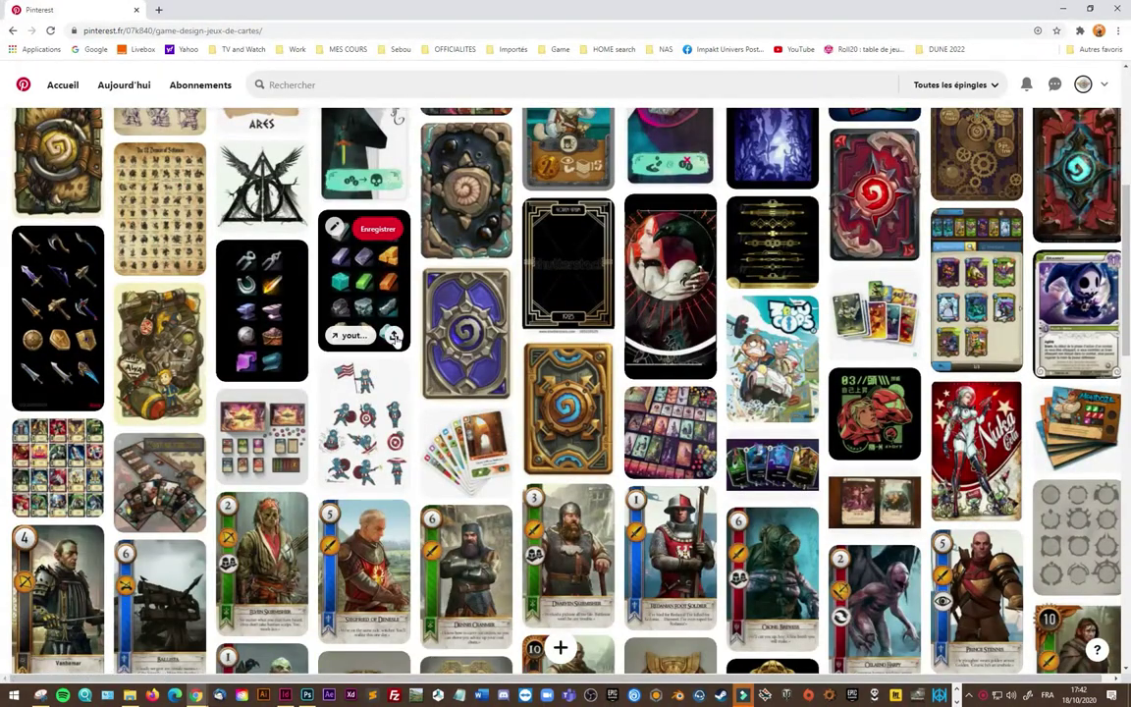
{"action": "scroll", "coordinate": [393, 337], "scroll_direction": "down", "scroll_amount": 2}
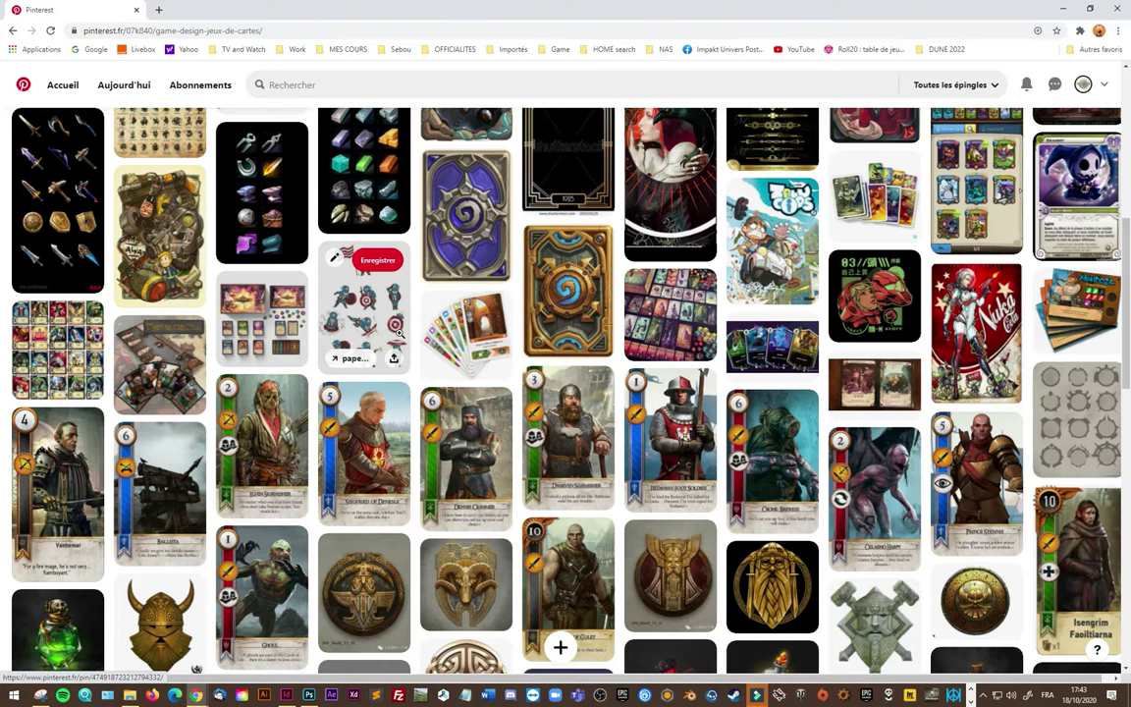
Step: Open and look over the Letho of Gulet card pin
{"action": "left_click", "coordinate": [568, 589]}
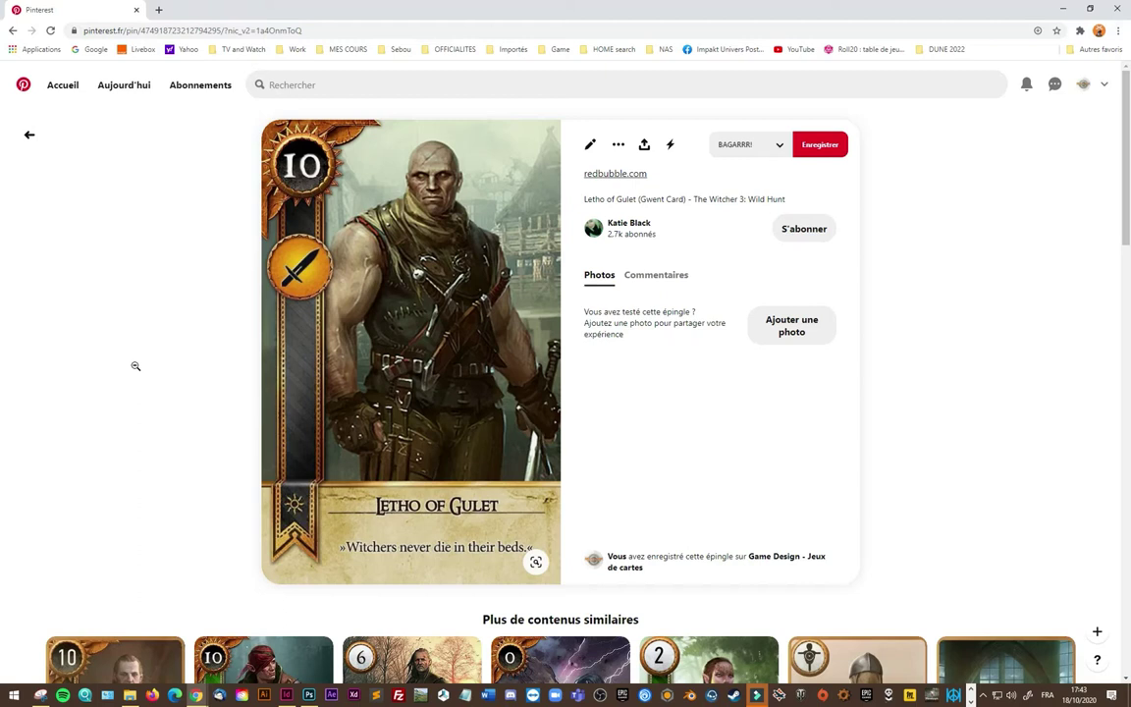
{"action": "scroll", "coordinate": [138, 388], "scroll_direction": "down", "scroll_amount": 3}
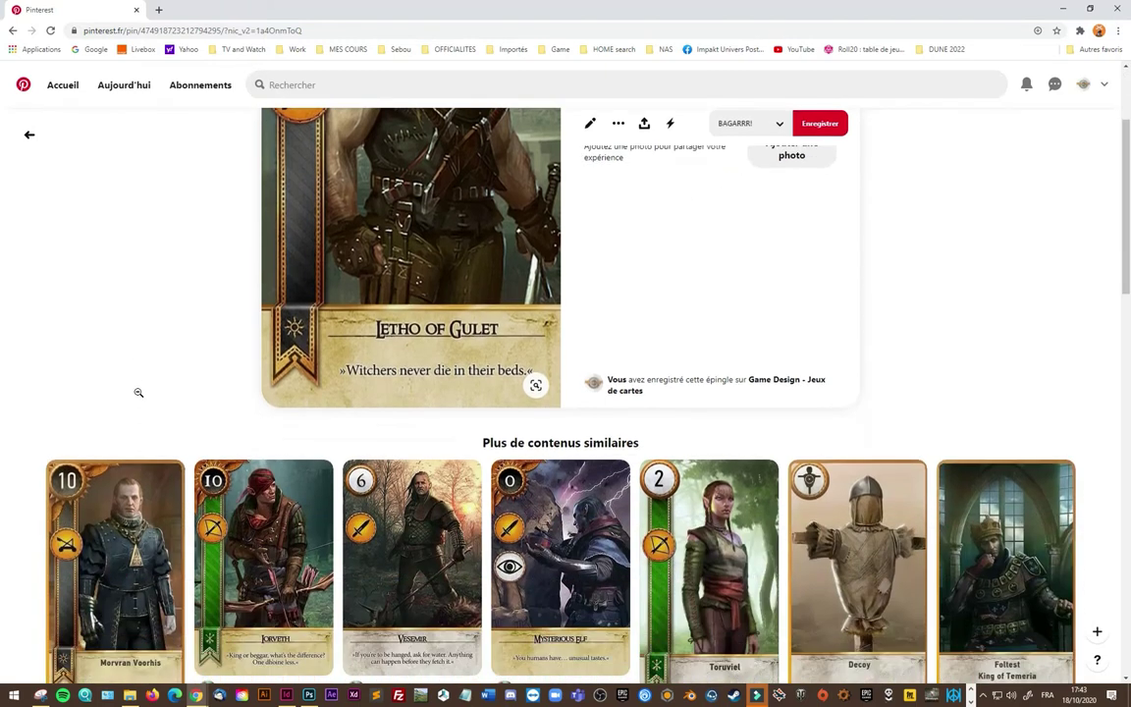
{"action": "scroll", "coordinate": [138, 391], "scroll_direction": "up", "scroll_amount": 1}
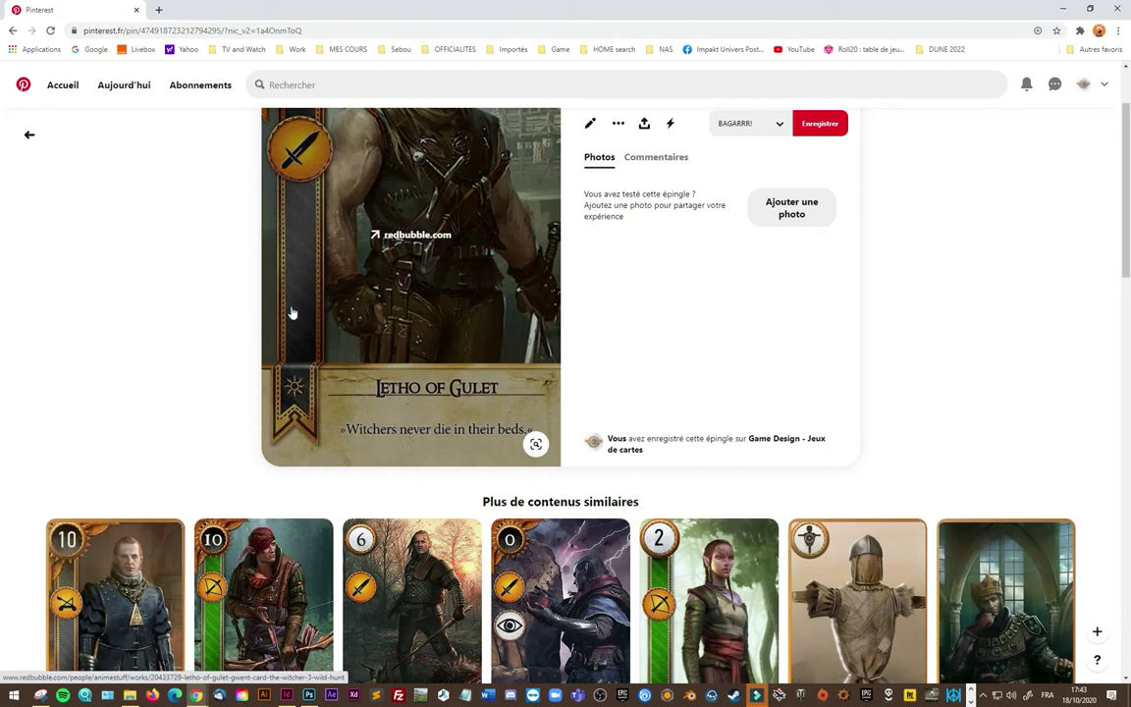
{"action": "scroll", "coordinate": [195, 343], "scroll_direction": "down", "scroll_amount": 3}
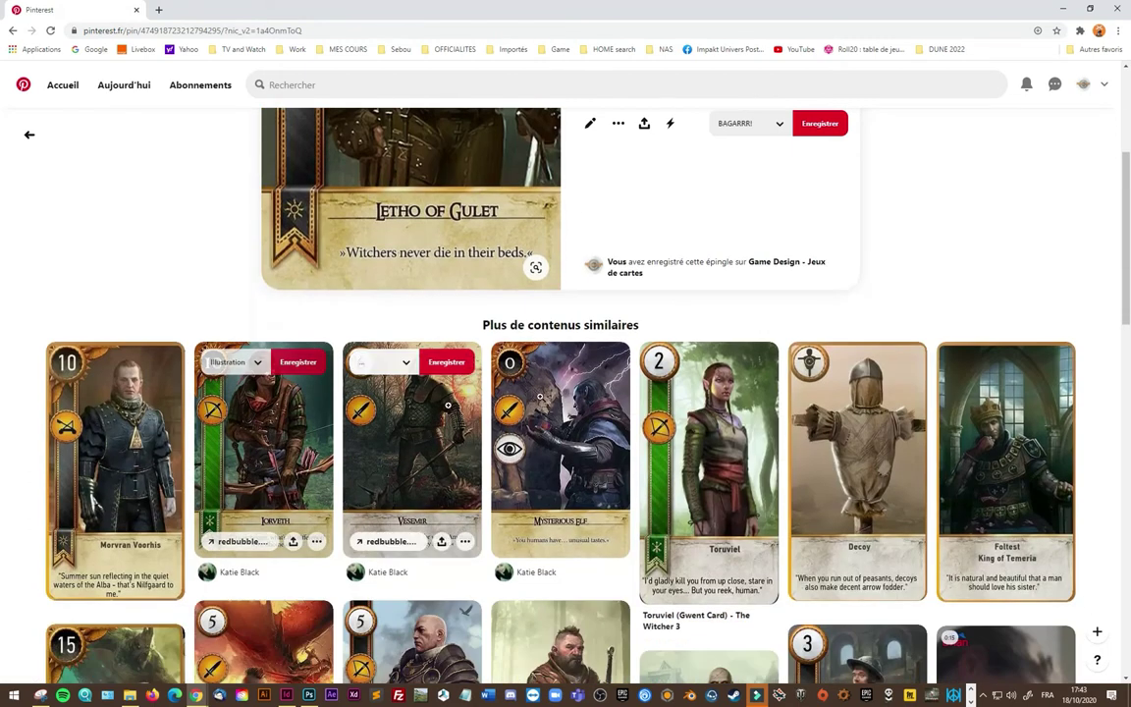
{"action": "scroll", "coordinate": [664, 438], "scroll_direction": "down", "scroll_amount": 2}
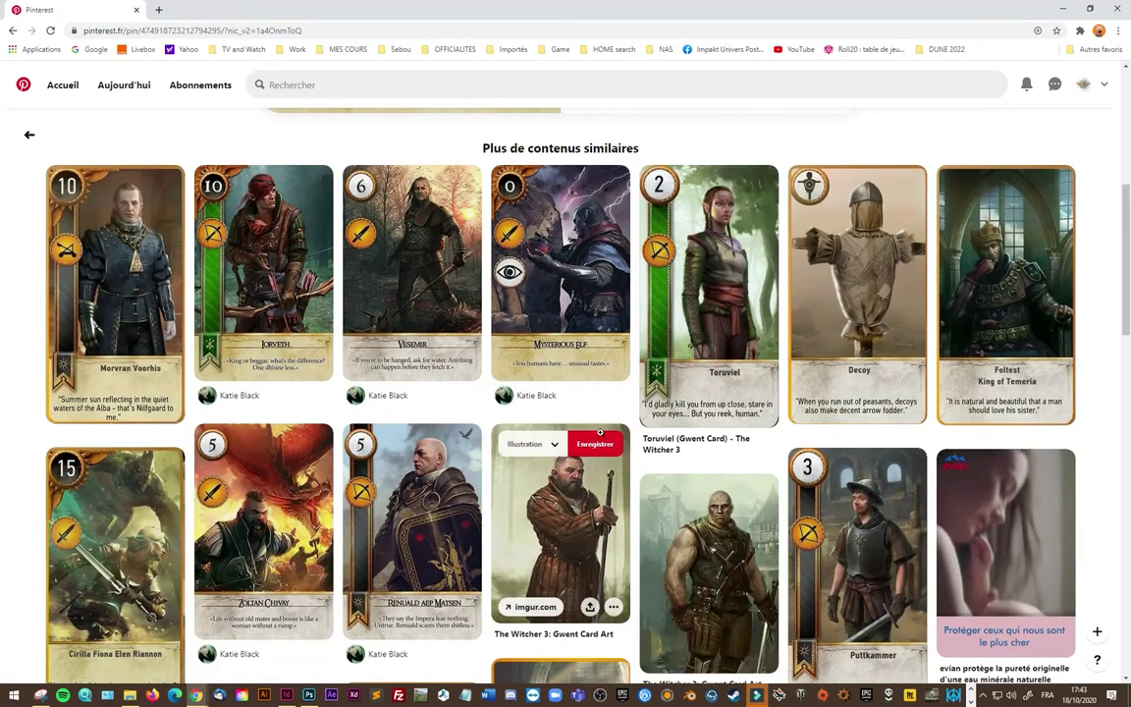
{"action": "scroll", "coordinate": [606, 416], "scroll_direction": "up", "scroll_amount": 5}
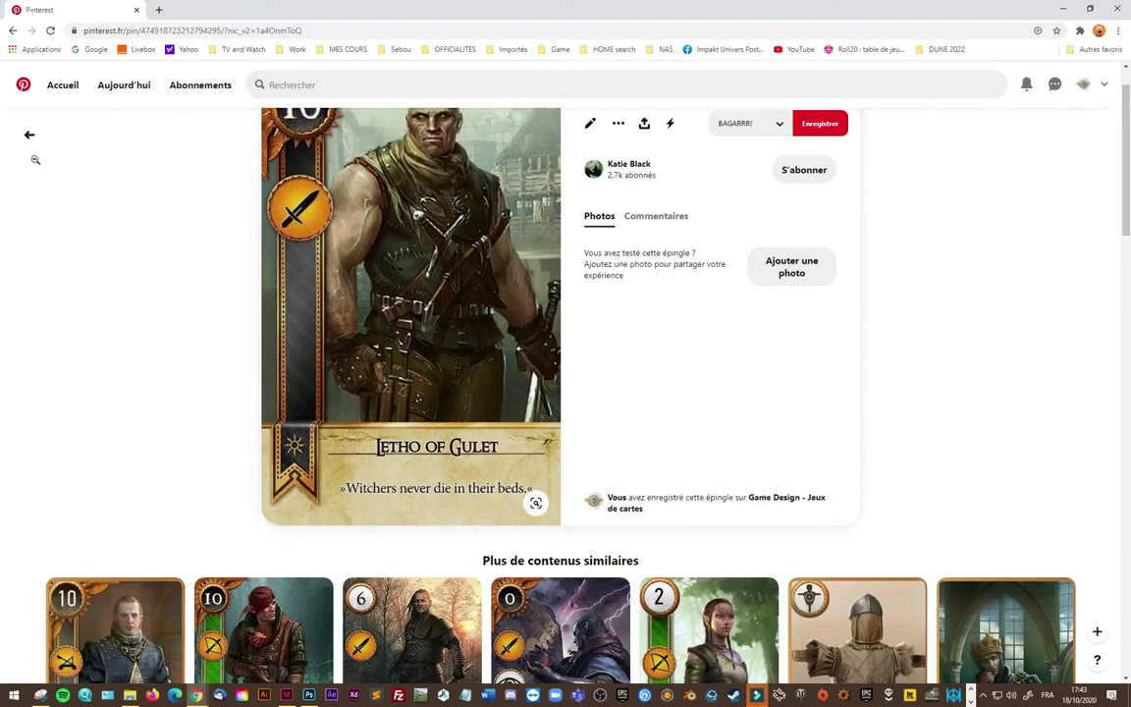
Step: Return to the board, view the Beast MTG token pin, then open the Abyss L'Armateur pin
{"action": "left_click", "coordinate": [20, 147]}
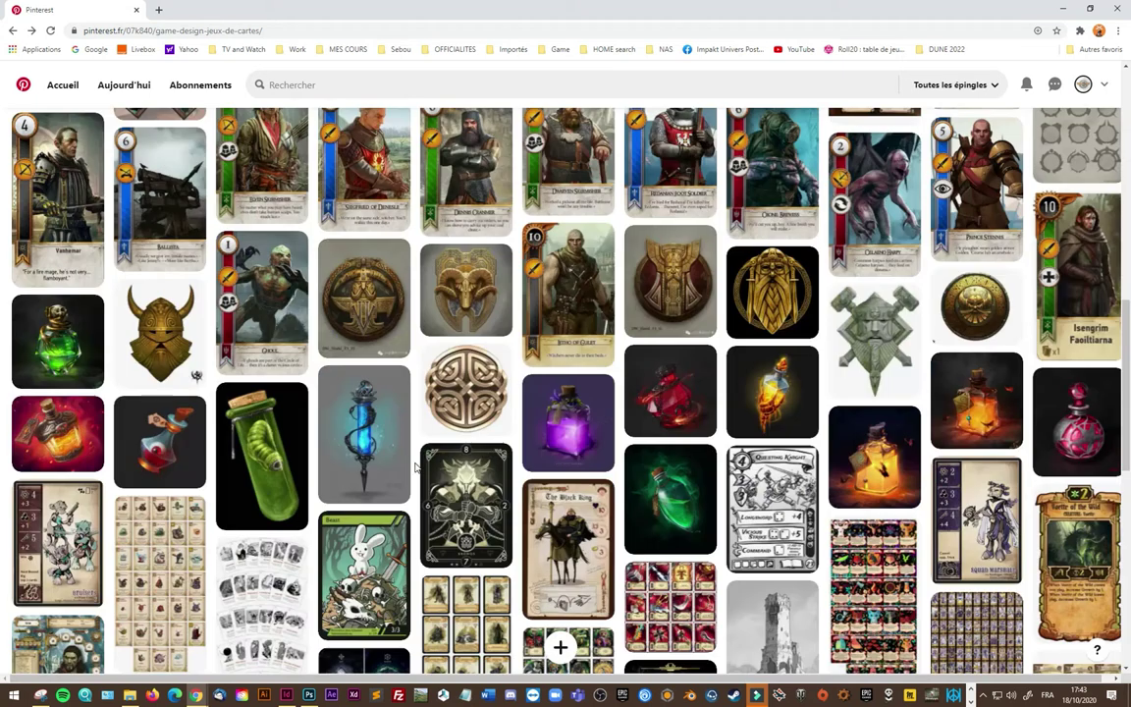
{"action": "scroll", "coordinate": [370, 369], "scroll_direction": "down", "scroll_amount": 10}
{"action": "scroll", "coordinate": [376, 420], "scroll_direction": "down", "scroll_amount": 2}
{"action": "mouse_move", "coordinate": [363, 515]}
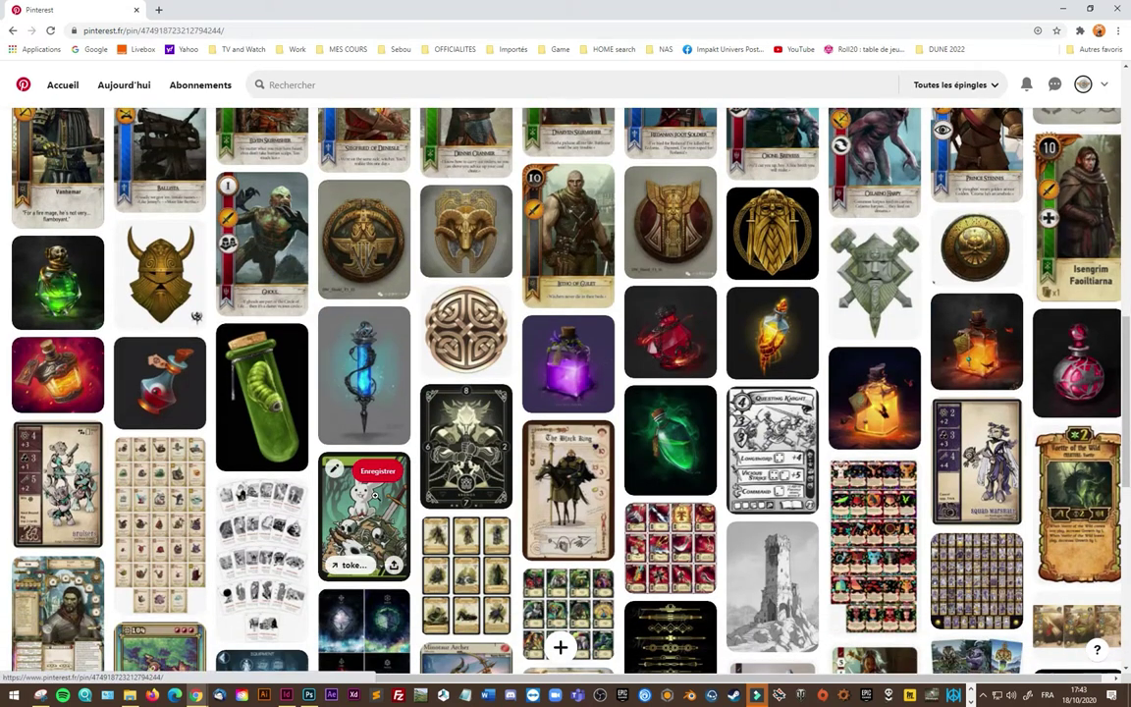
{"action": "left_click", "coordinate": [339, 462]}
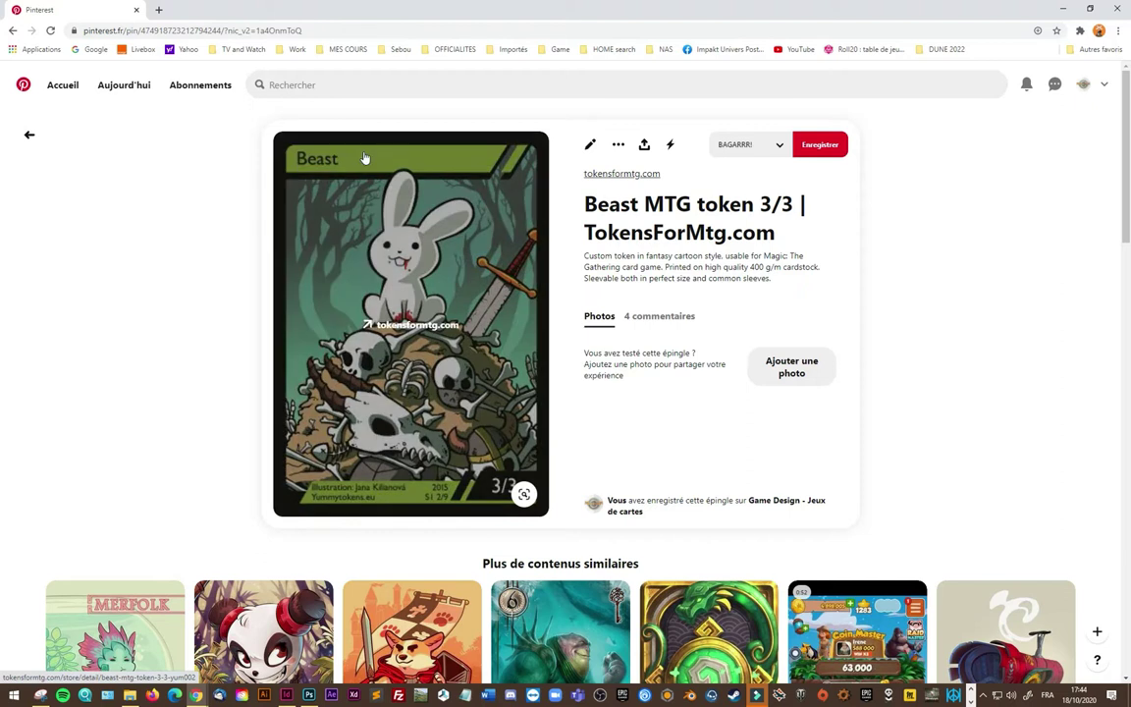
{"action": "scroll", "coordinate": [519, 441], "scroll_direction": "down", "scroll_amount": 3}
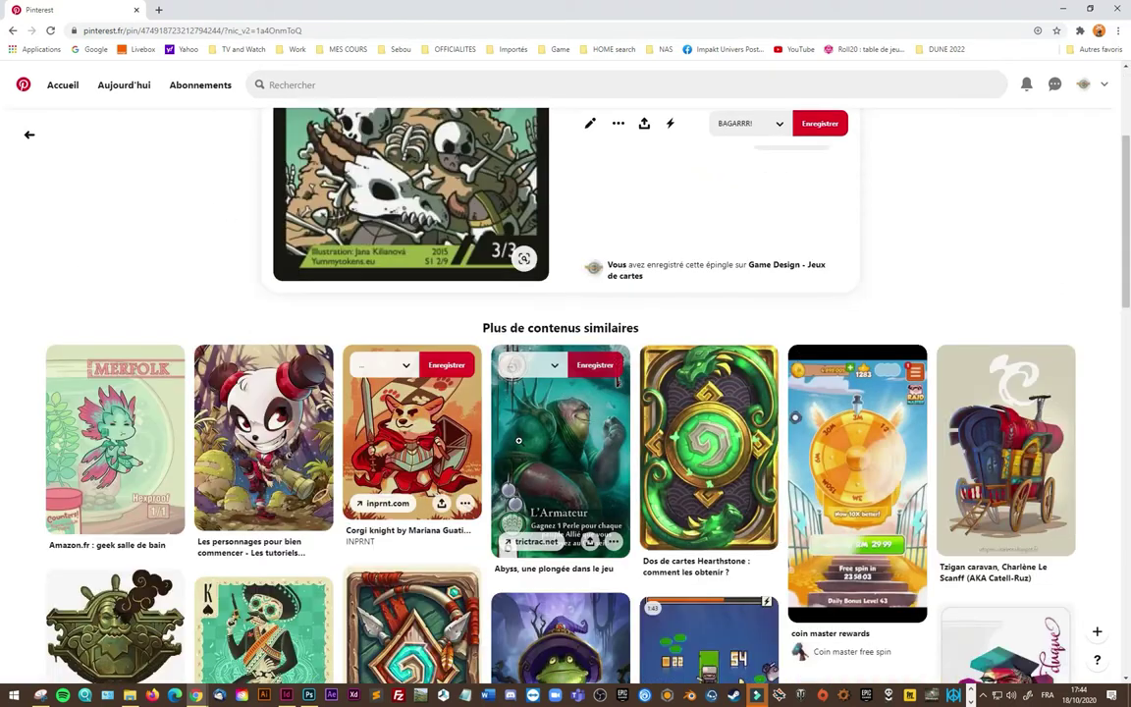
{"action": "left_click", "coordinate": [519, 441]}
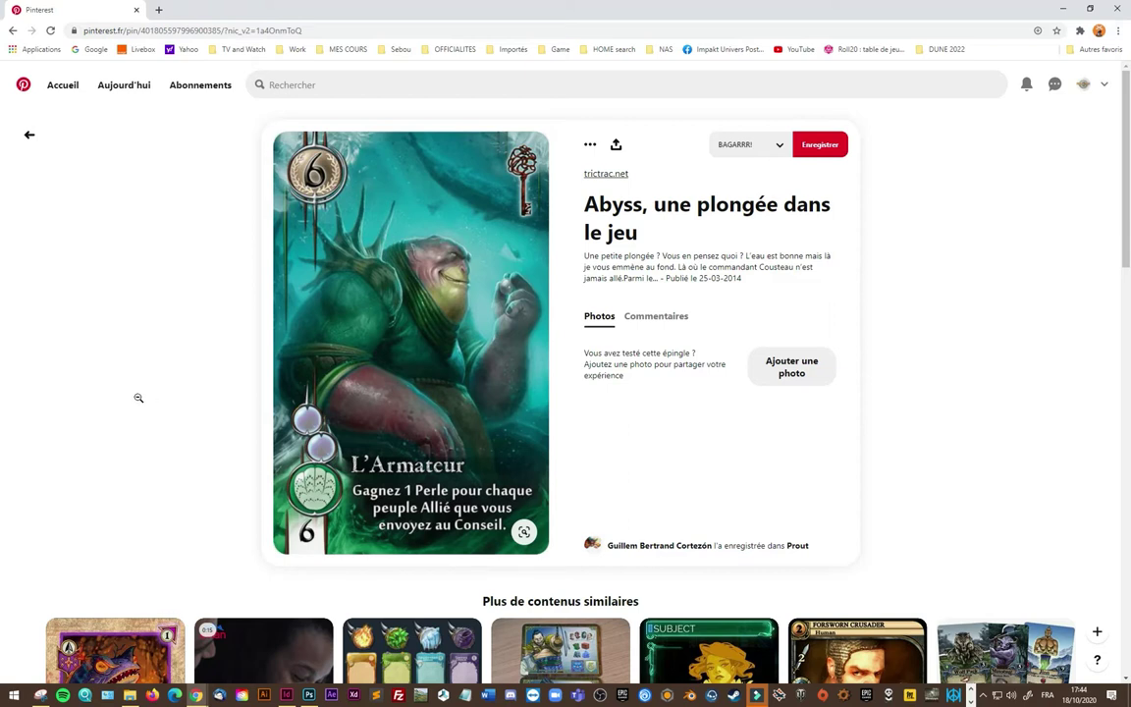
Step: Save the Elemental Heroes cards and icons pin to Game Design - Jeux de cartes, then go back to the profile
{"action": "scroll", "coordinate": [236, 349], "scroll_direction": "down", "scroll_amount": 2}
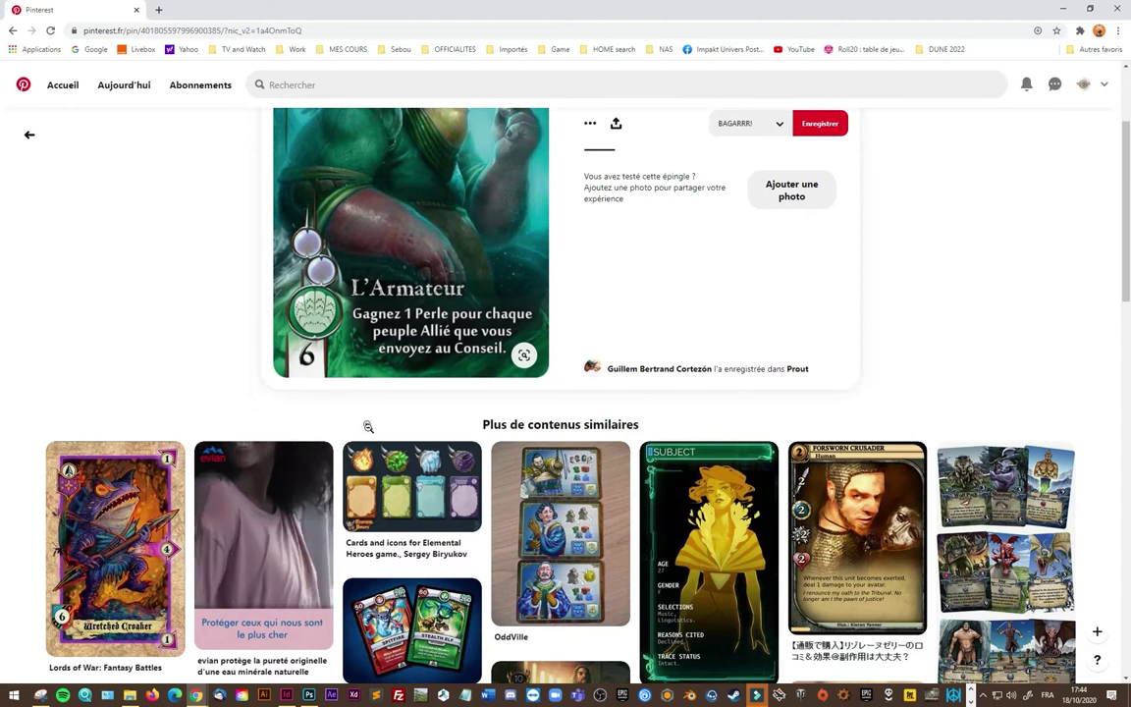
{"action": "left_click", "coordinate": [415, 517]}
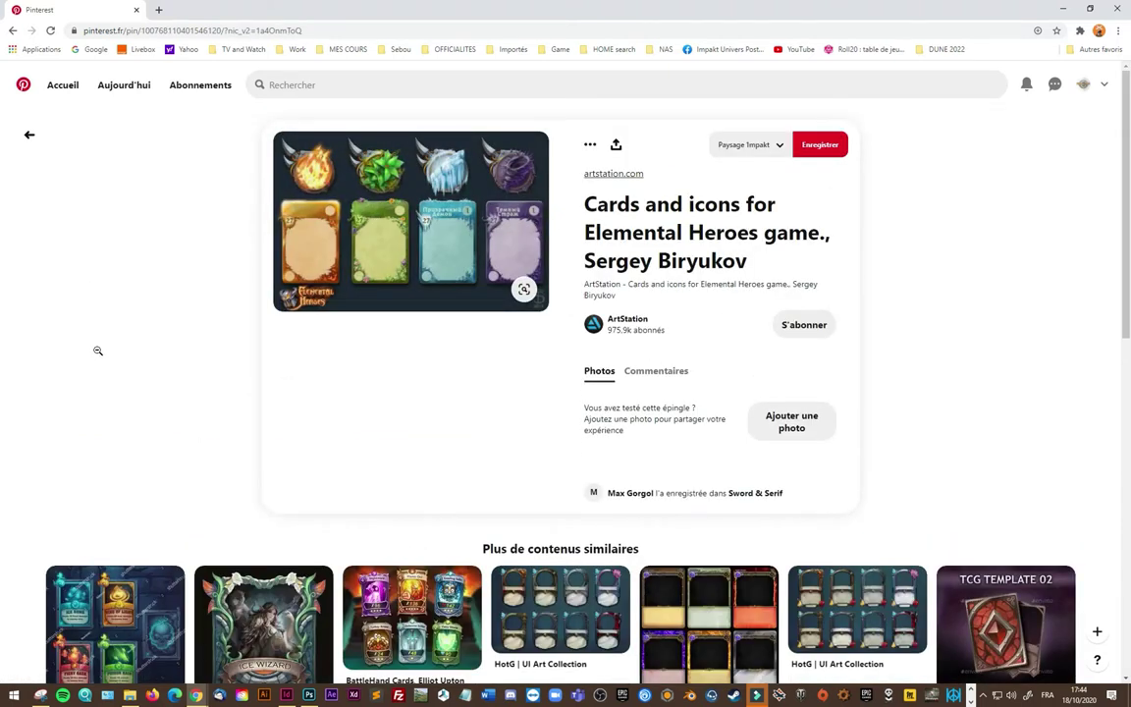
{"action": "left_click", "coordinate": [778, 144]}
{"action": "mouse_move", "coordinate": [755, 242]}
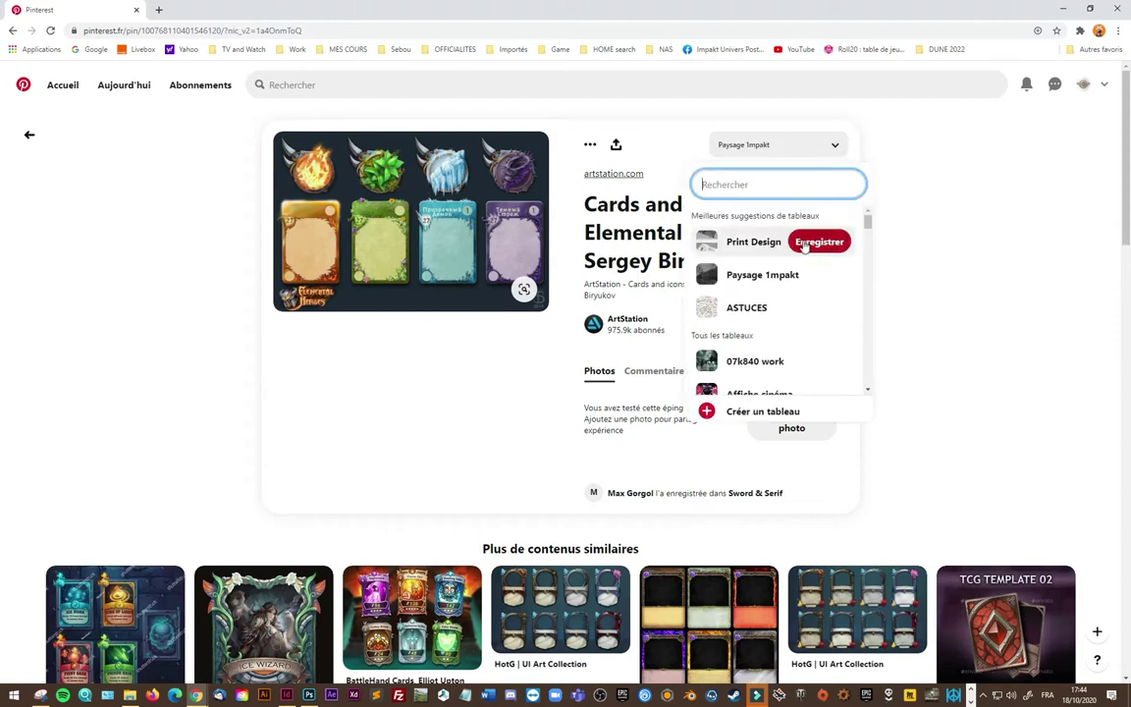
{"action": "scroll", "coordinate": [790, 315], "scroll_direction": "down", "scroll_amount": 1}
{"action": "scroll", "coordinate": [790, 315], "scroll_direction": "down", "scroll_amount": 1}
{"action": "scroll", "coordinate": [791, 316], "scroll_direction": "down", "scroll_amount": 1}
{"action": "scroll", "coordinate": [794, 316], "scroll_direction": "down", "scroll_amount": 1}
{"action": "scroll", "coordinate": [793, 314], "scroll_direction": "down", "scroll_amount": 2}
{"action": "scroll", "coordinate": [793, 314], "scroll_direction": "down", "scroll_amount": 1}
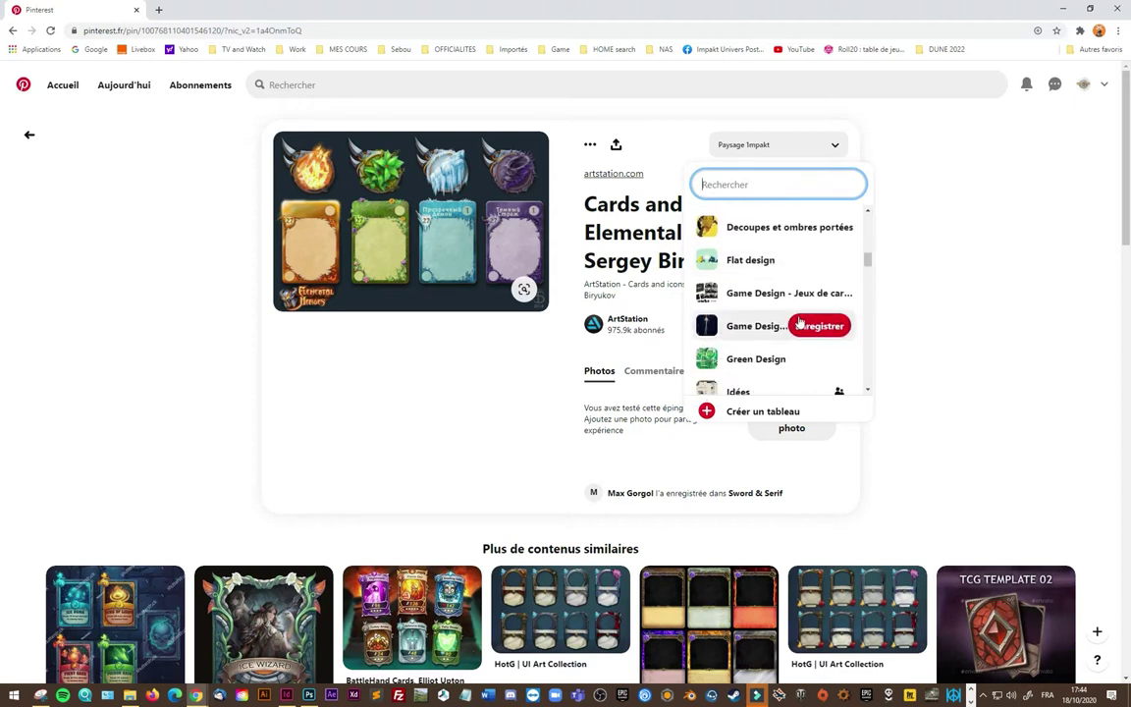
{"action": "left_click", "coordinate": [821, 293]}
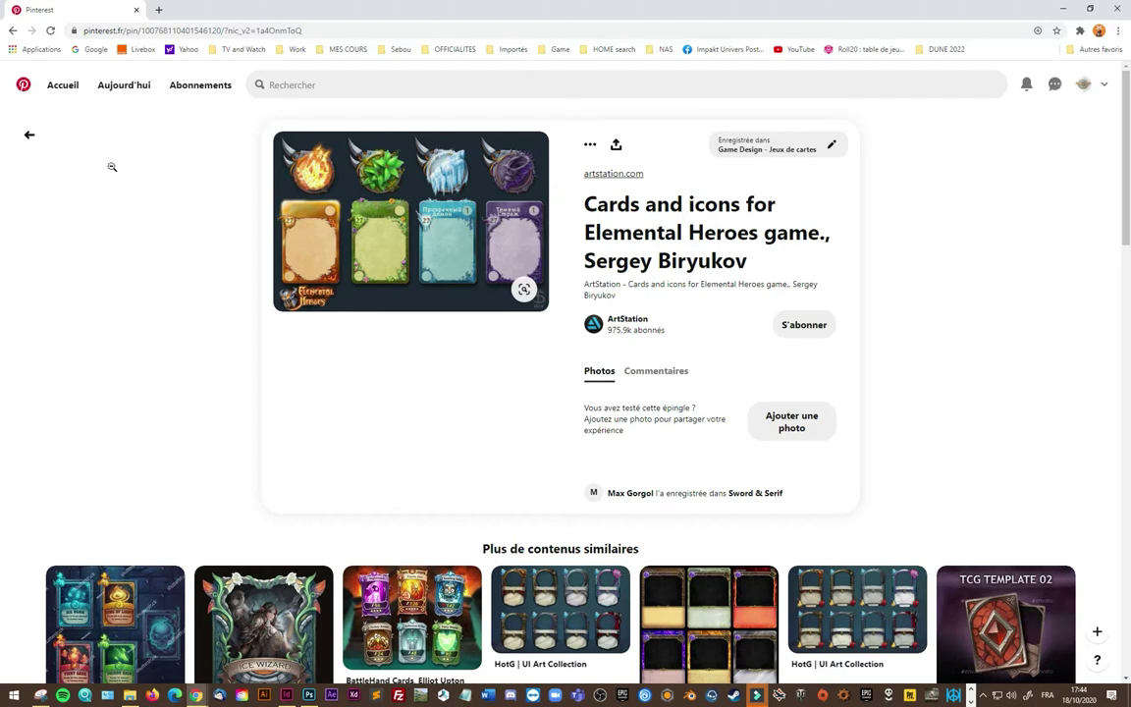
{"action": "left_click", "coordinate": [30, 134]}
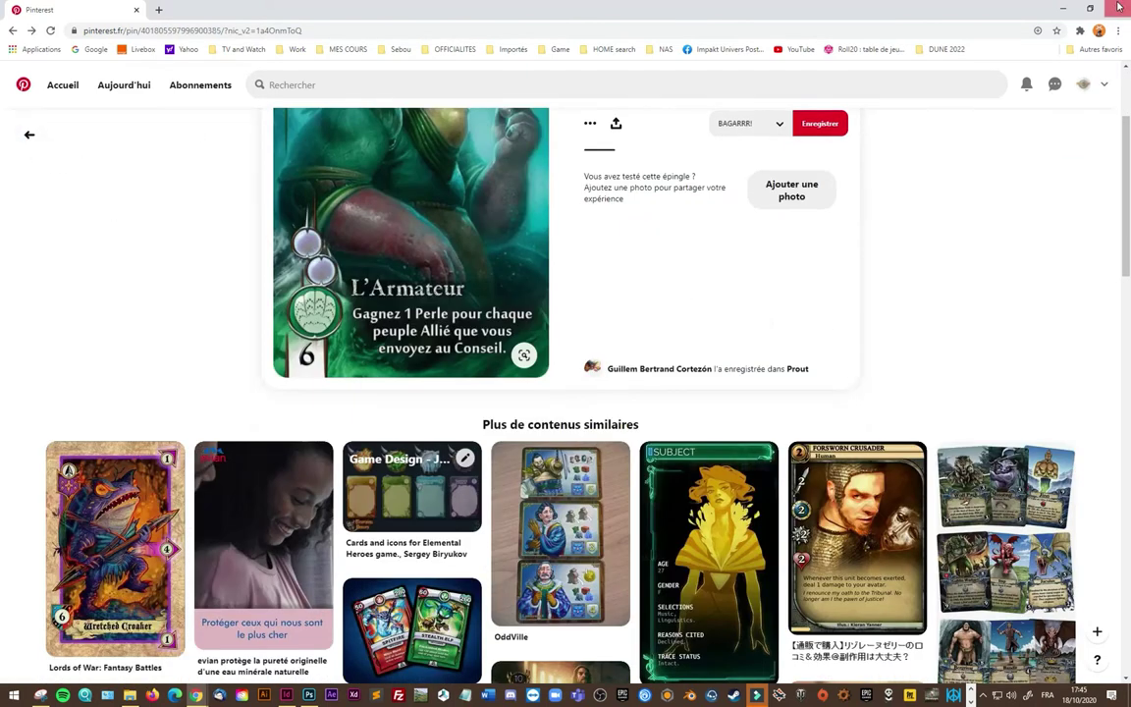
{"action": "left_click", "coordinate": [1084, 85]}
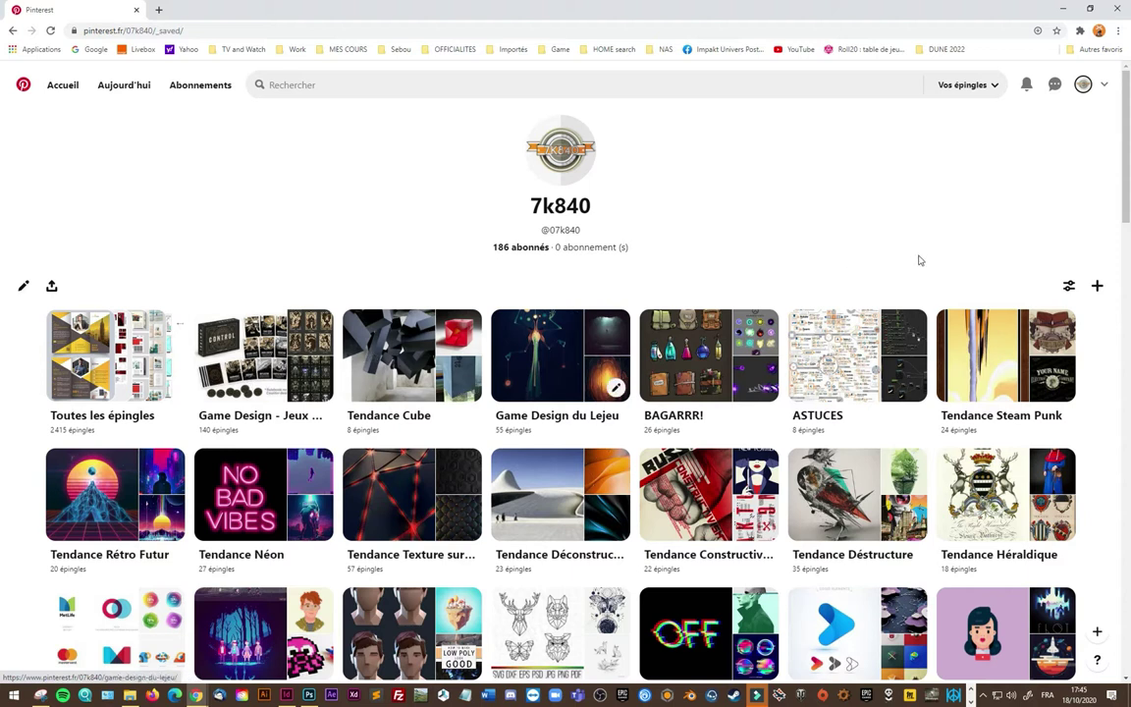
Step: Look over the BAGARRR! game-asset board, then open a new Google browser tab
{"action": "left_click", "coordinate": [683, 350]}
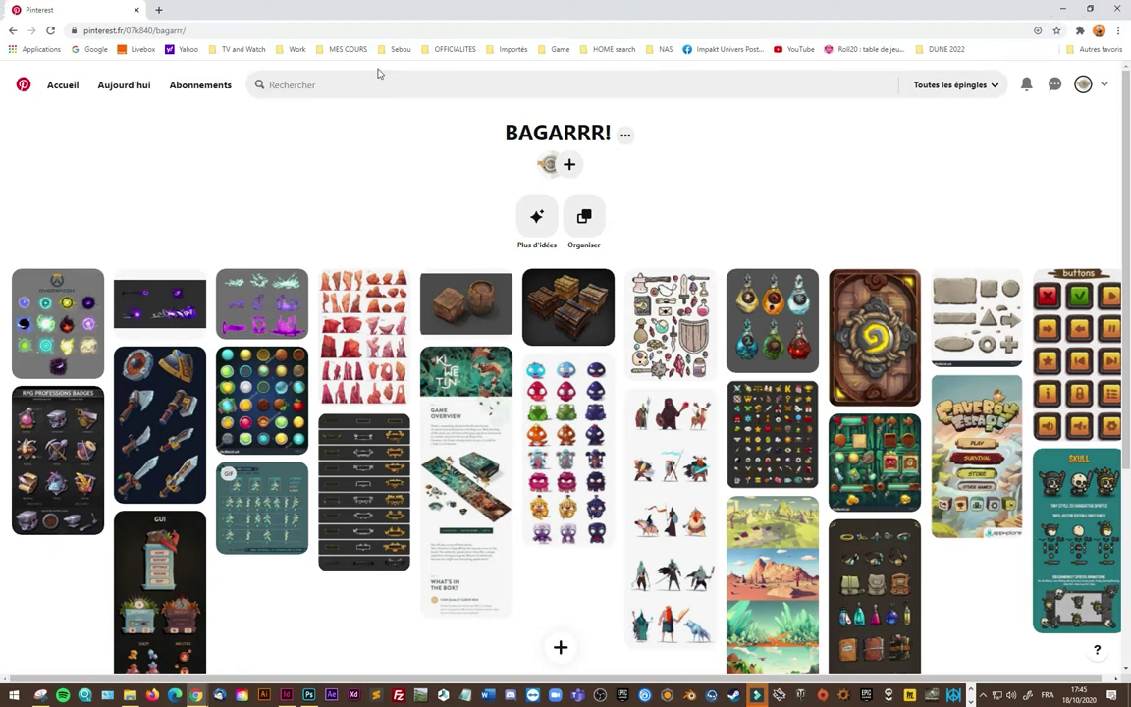
{"action": "left_click", "coordinate": [158, 11]}
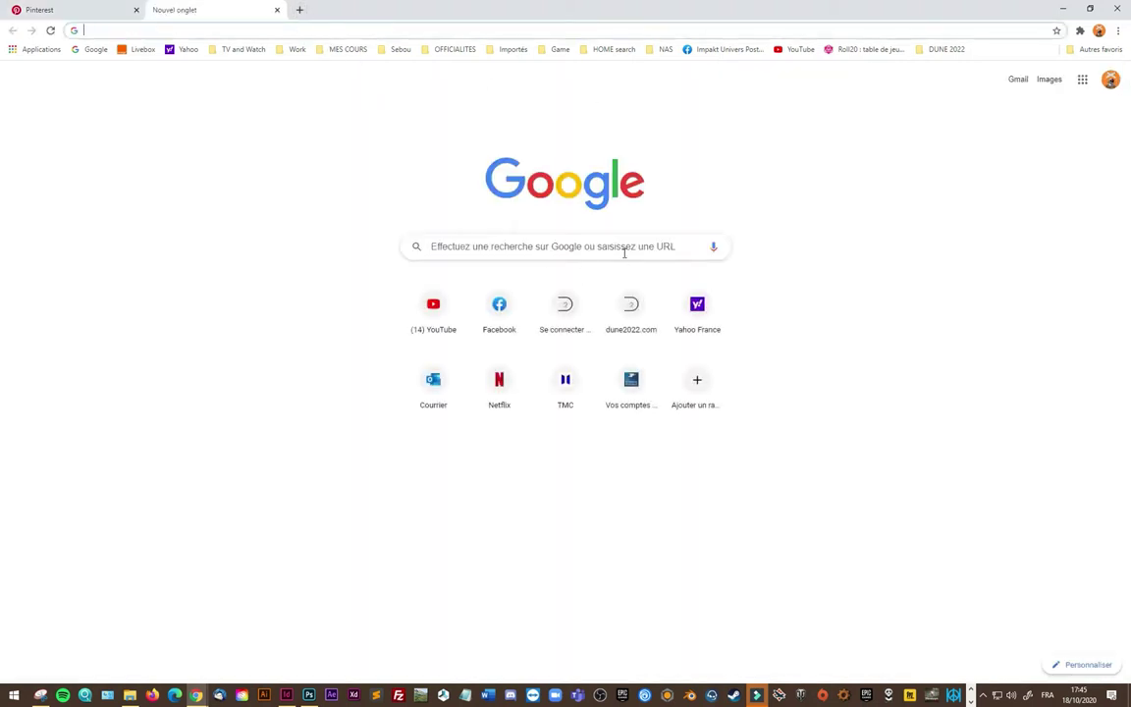
Step: Search Google for 'Dimension de cartes à jouer', then close that tab and minimize the browser
{"action": "left_click", "coordinate": [626, 249]}
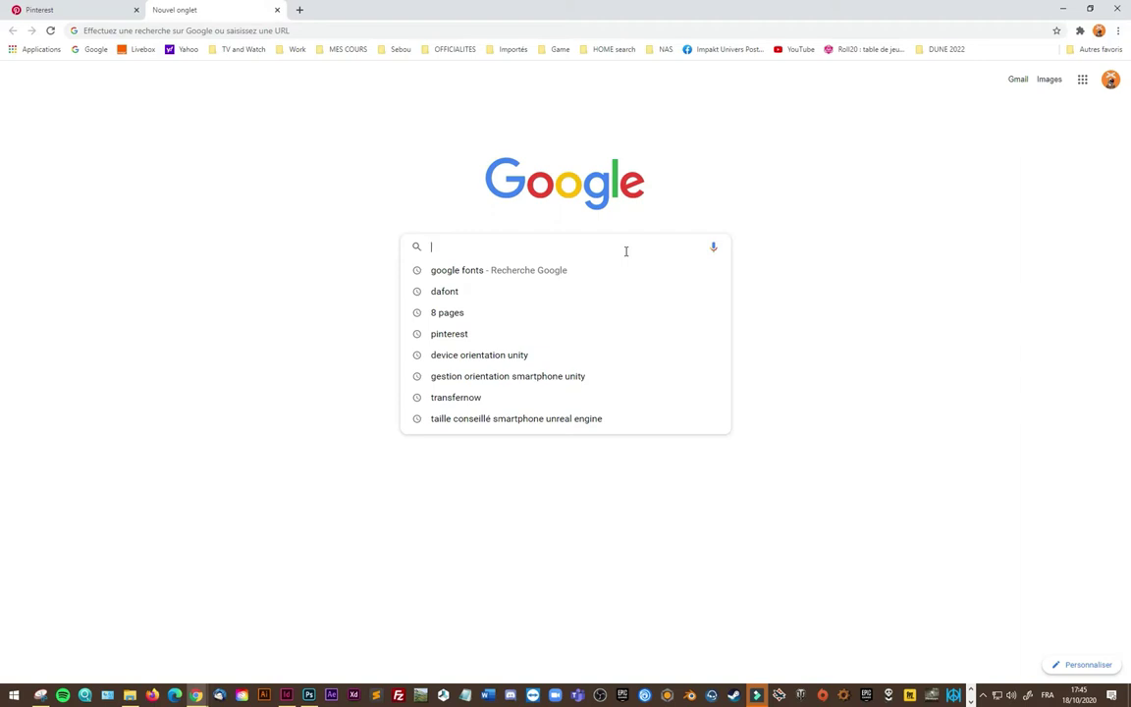
{"action": "type", "text": "Dimen"}
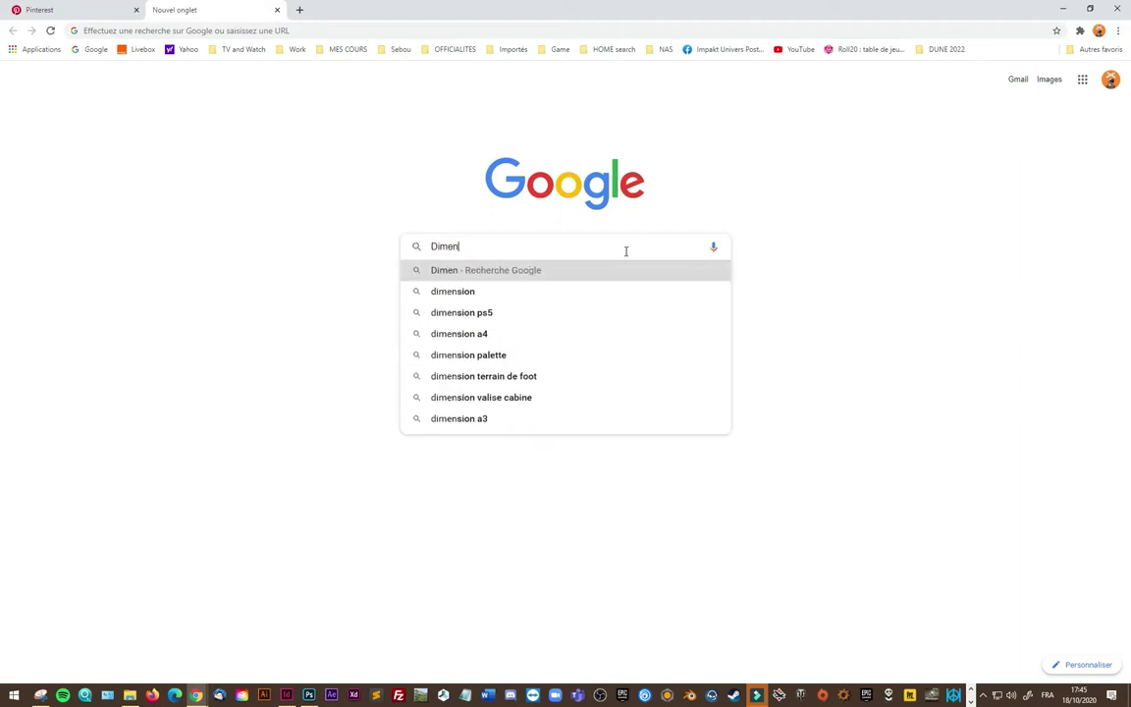
{"action": "type", "text": "sion de cartes à jouer"}
{"action": "key", "text": "Return"}
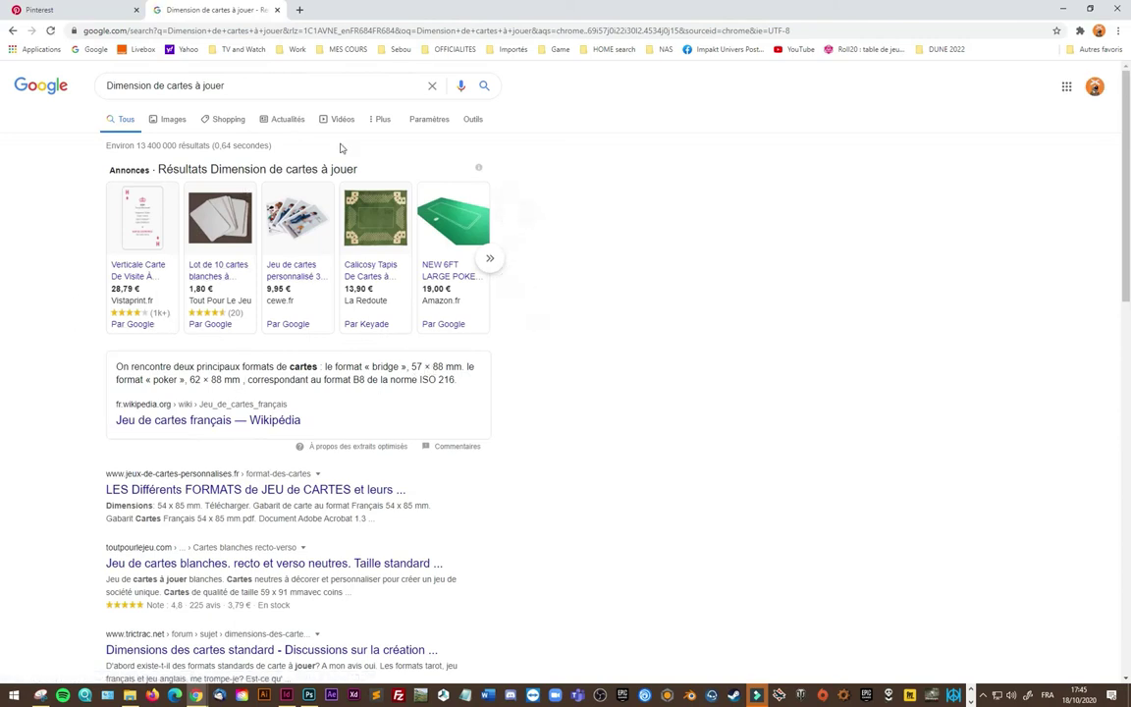
{"action": "left_click", "coordinate": [277, 10]}
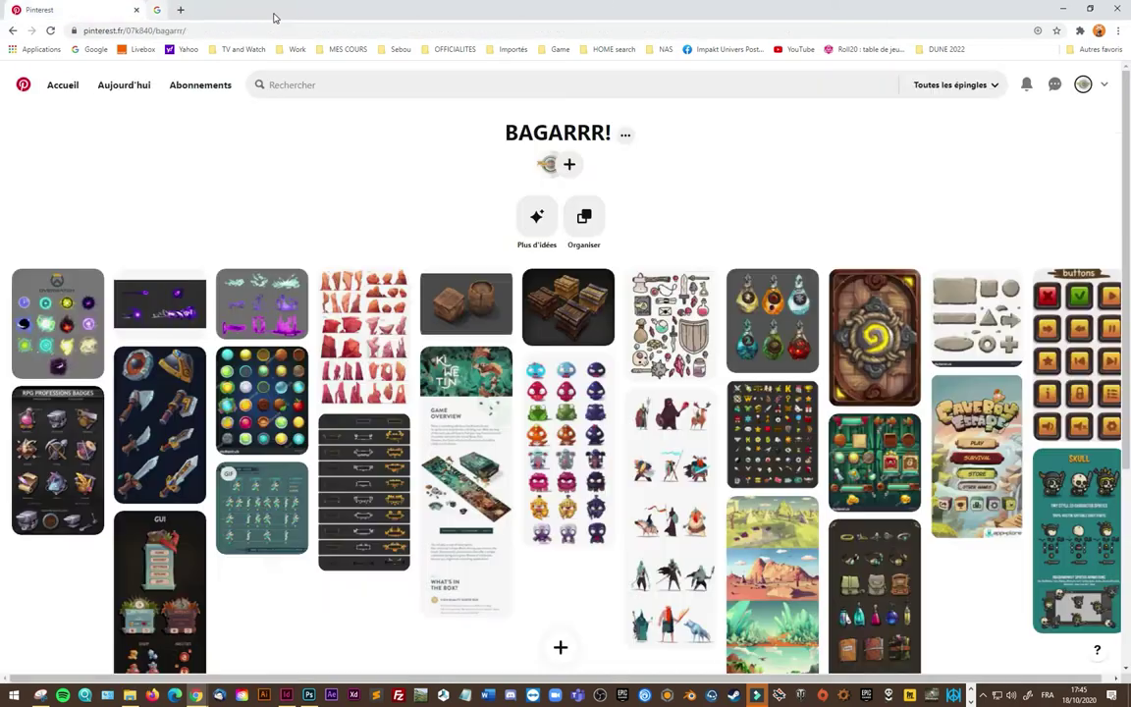
{"action": "left_click", "coordinate": [1062, 9]}
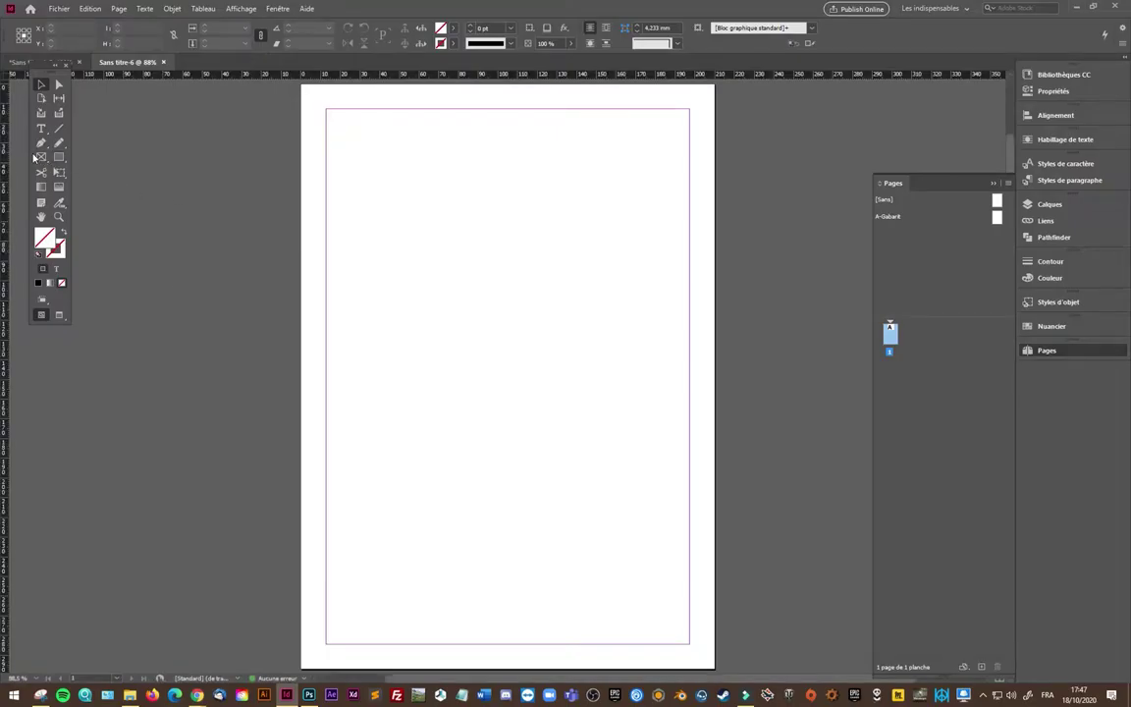
Step: Create an 88 × 62 mm rectangle frame by entering its exact size
{"action": "left_click", "coordinate": [41, 158]}
{"action": "left_click", "coordinate": [477, 302]}
{"action": "type", "text": "62"}
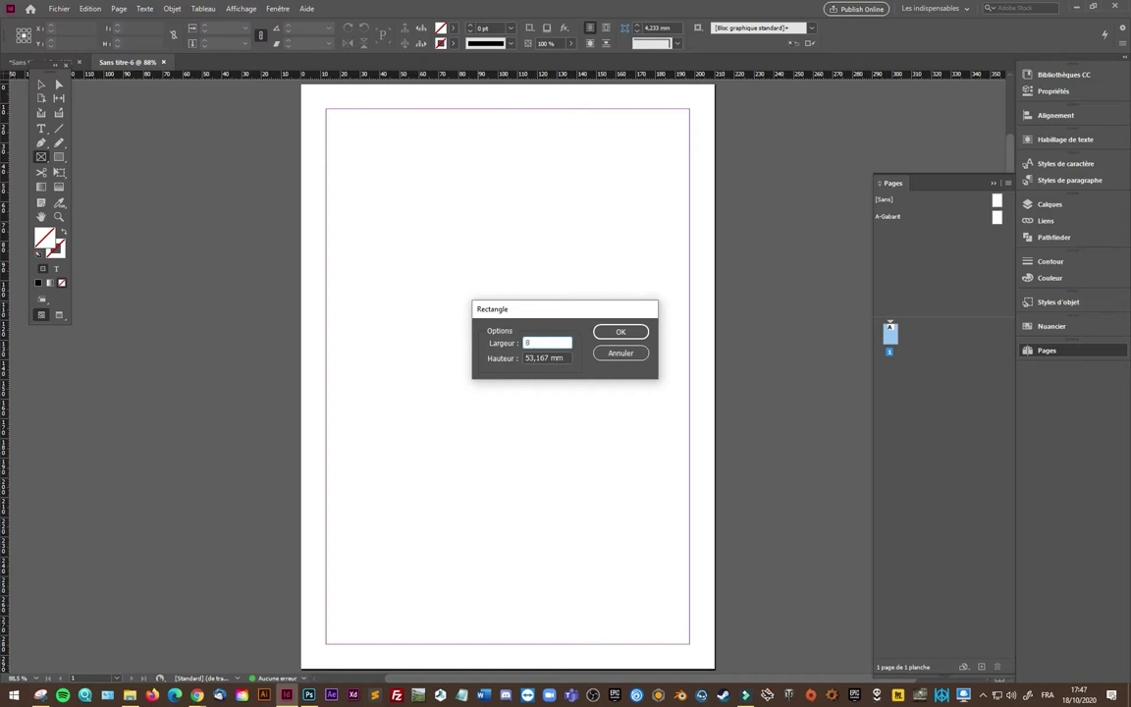
{"action": "left_click", "coordinate": [546, 357]}
{"action": "type", "text": "62"}
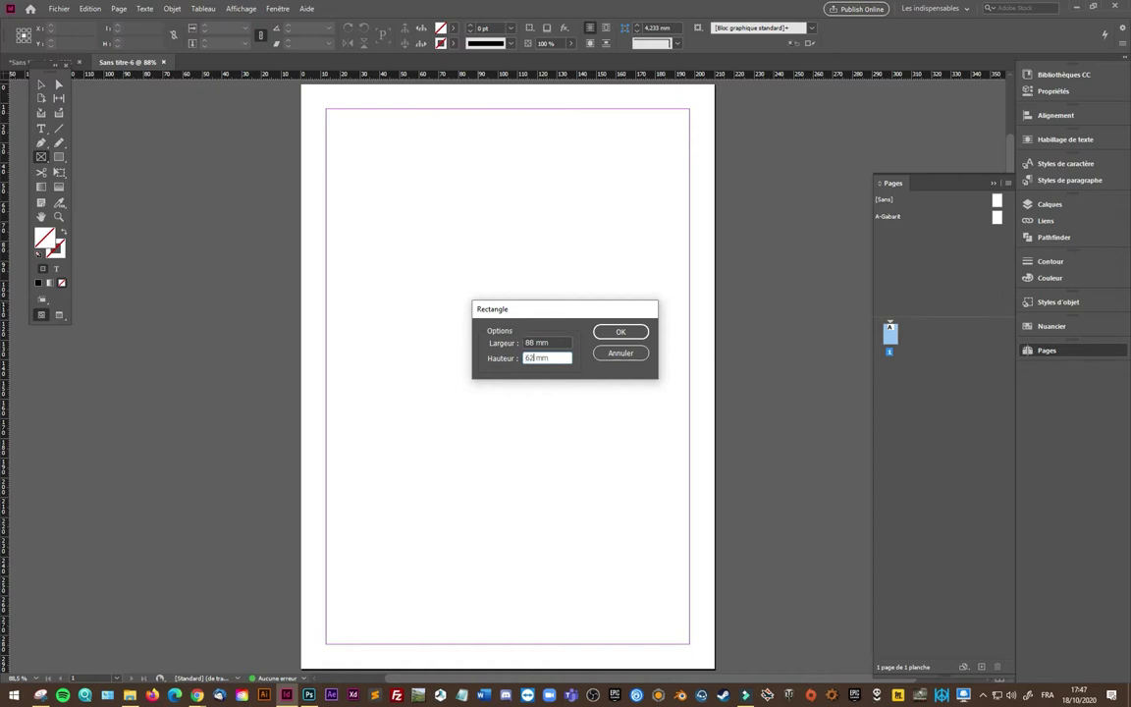
{"action": "key", "text": "Return"}
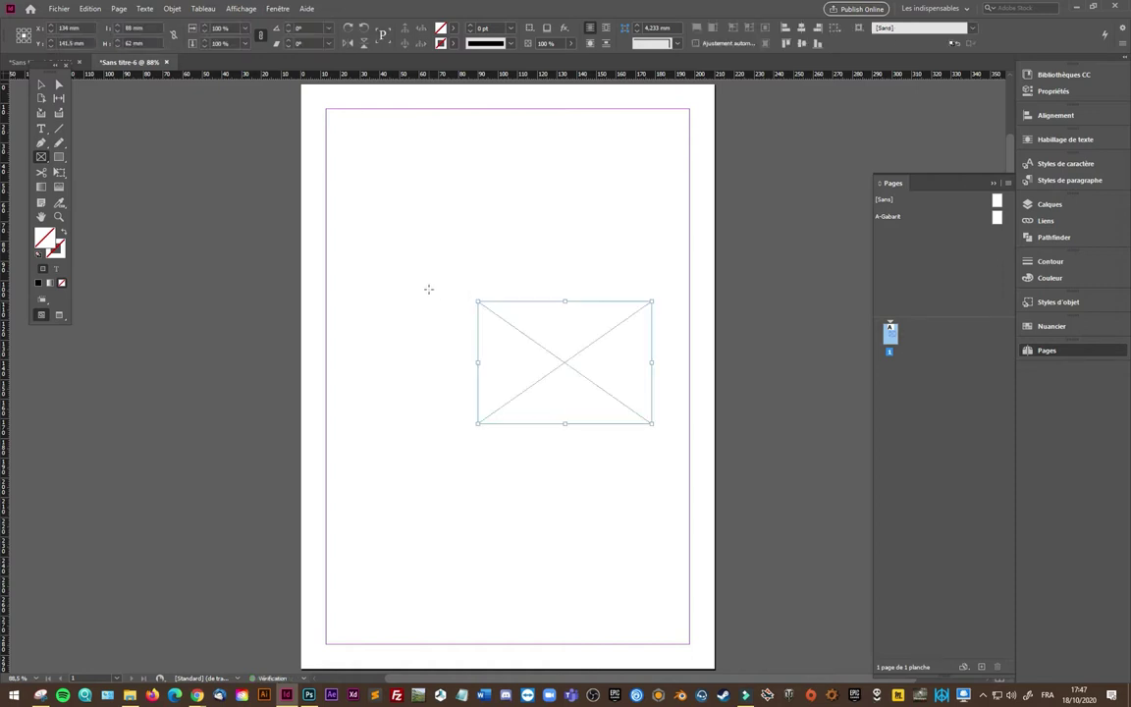
Step: Rotate the frame 90° to portrait and move it to the page's top-left margin
{"action": "left_click", "coordinate": [41, 84]}
{"action": "left_click", "coordinate": [597, 261]}
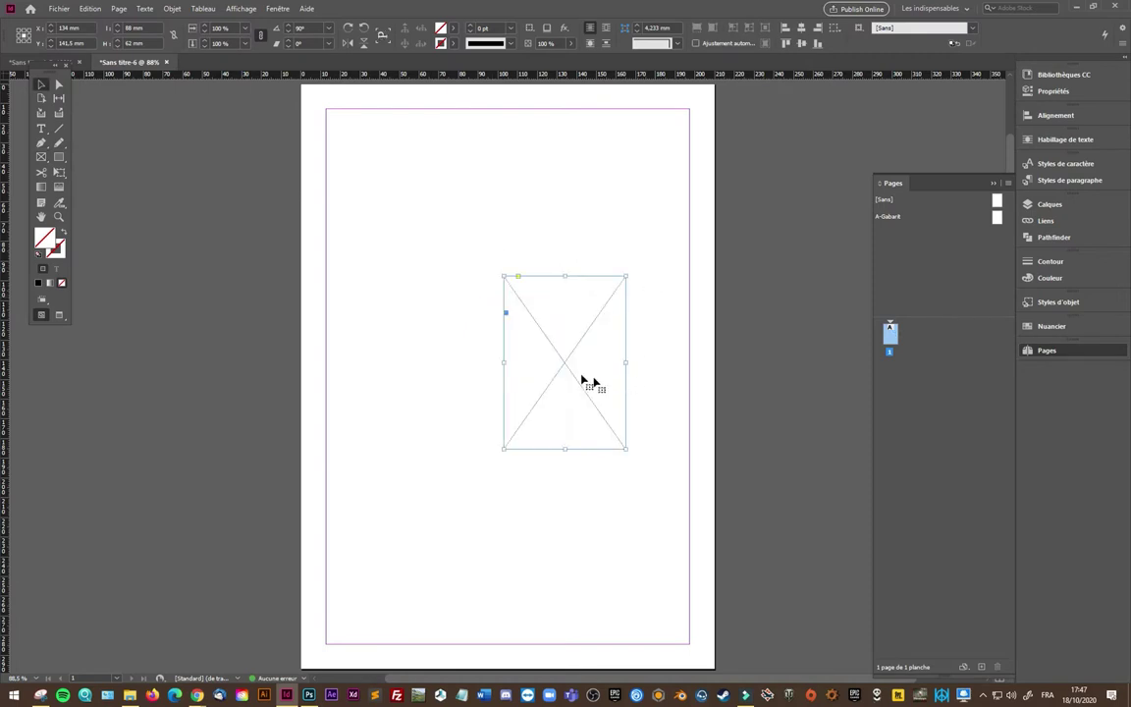
{"action": "left_click_drag", "start_coordinate": [582, 381], "coordinate": [368, 170]}
{"action": "scroll", "coordinate": [368, 170], "scroll_direction": "up", "scroll_amount": 3, "text": "alt"}
{"action": "scroll", "coordinate": [389, 213], "scroll_direction": "up", "scroll_amount": 2}
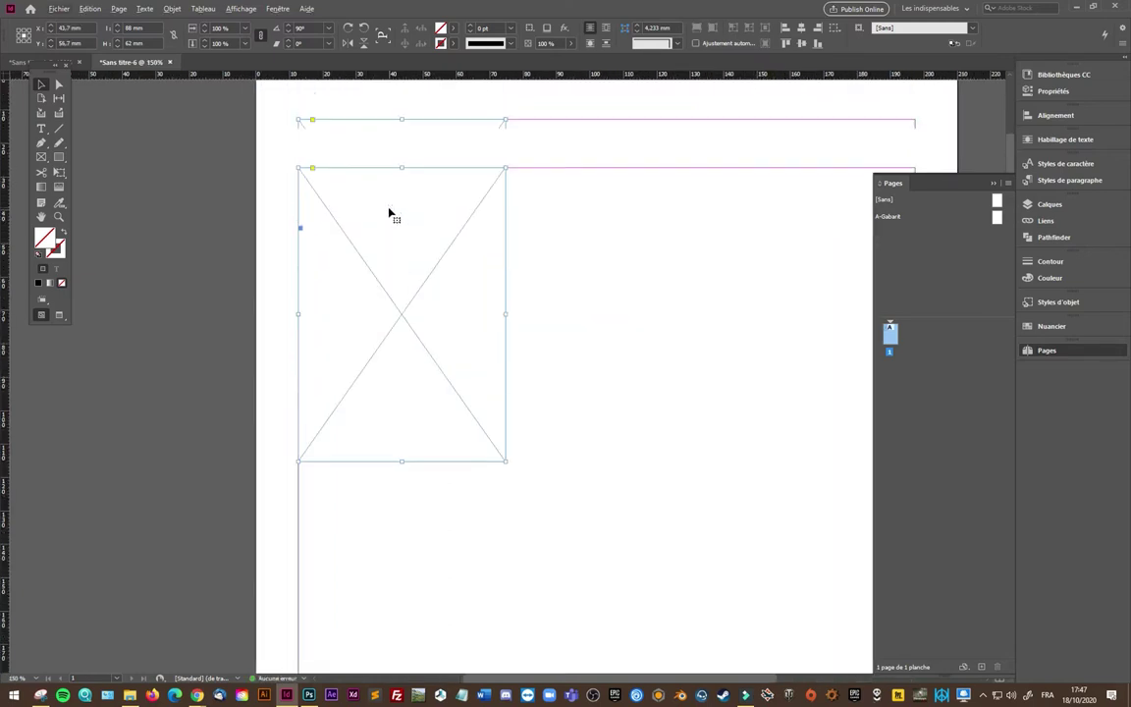
{"action": "scroll", "coordinate": [389, 213], "scroll_direction": "up", "scroll_amount": 1}
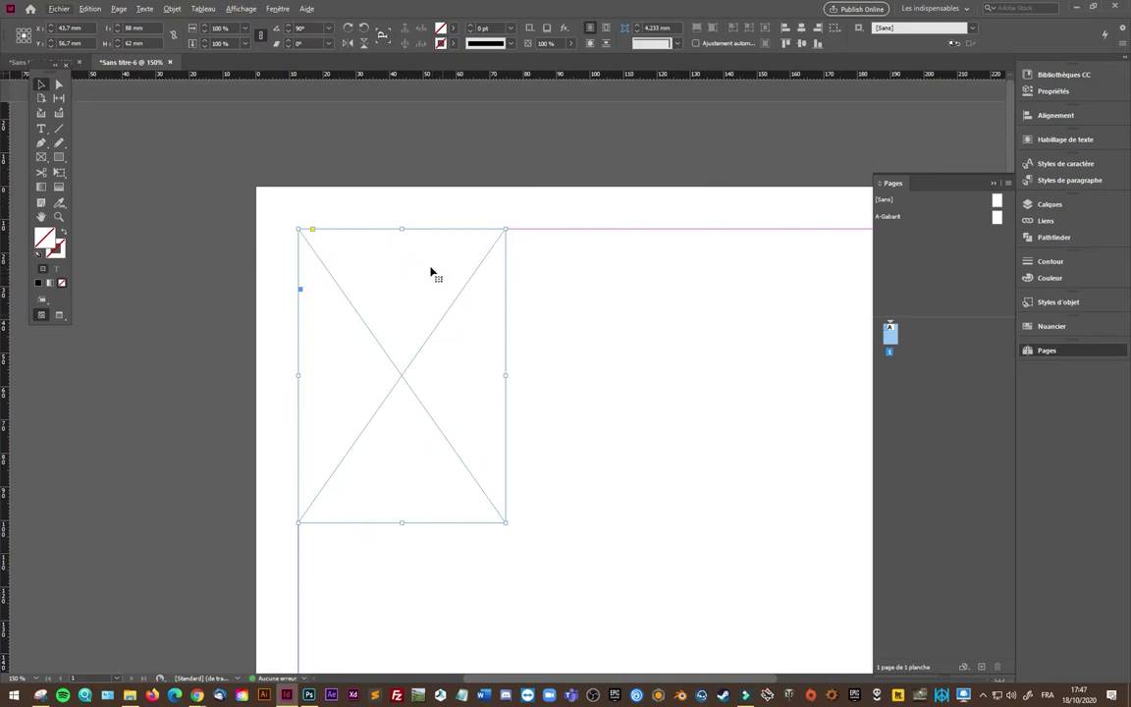
Step: Add a new layer (Calque 2) and rename Calque 1 to 'Fond carte'
{"action": "left_click", "coordinate": [1055, 204]}
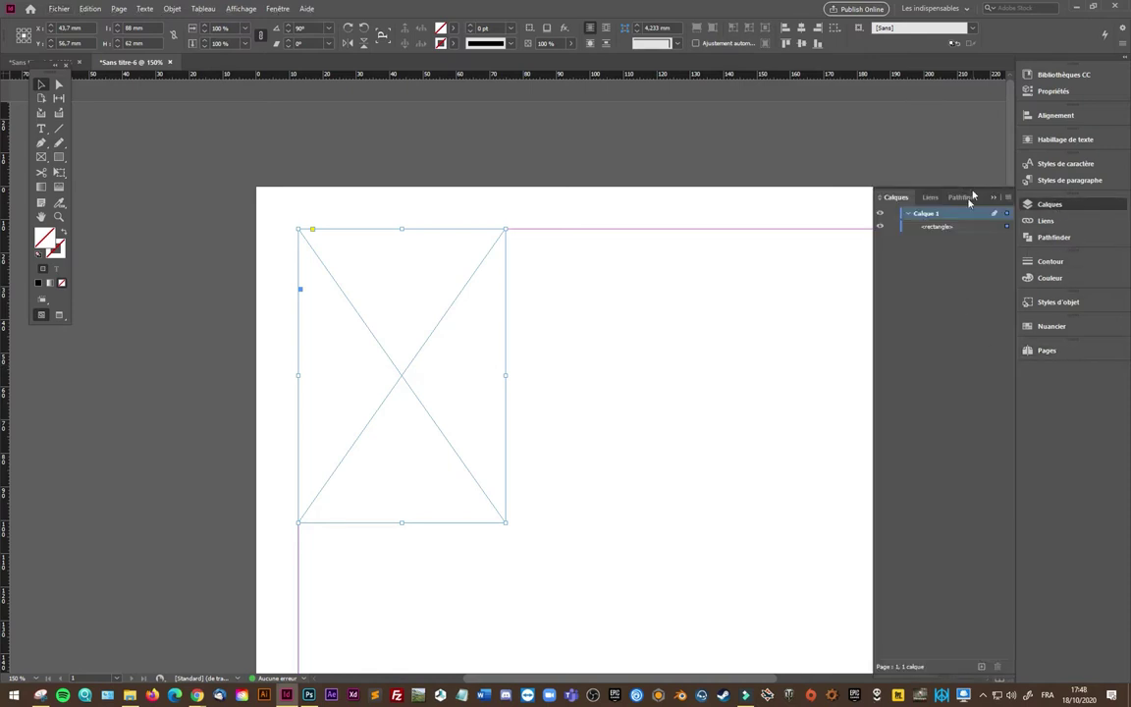
{"action": "left_click", "coordinate": [989, 666]}
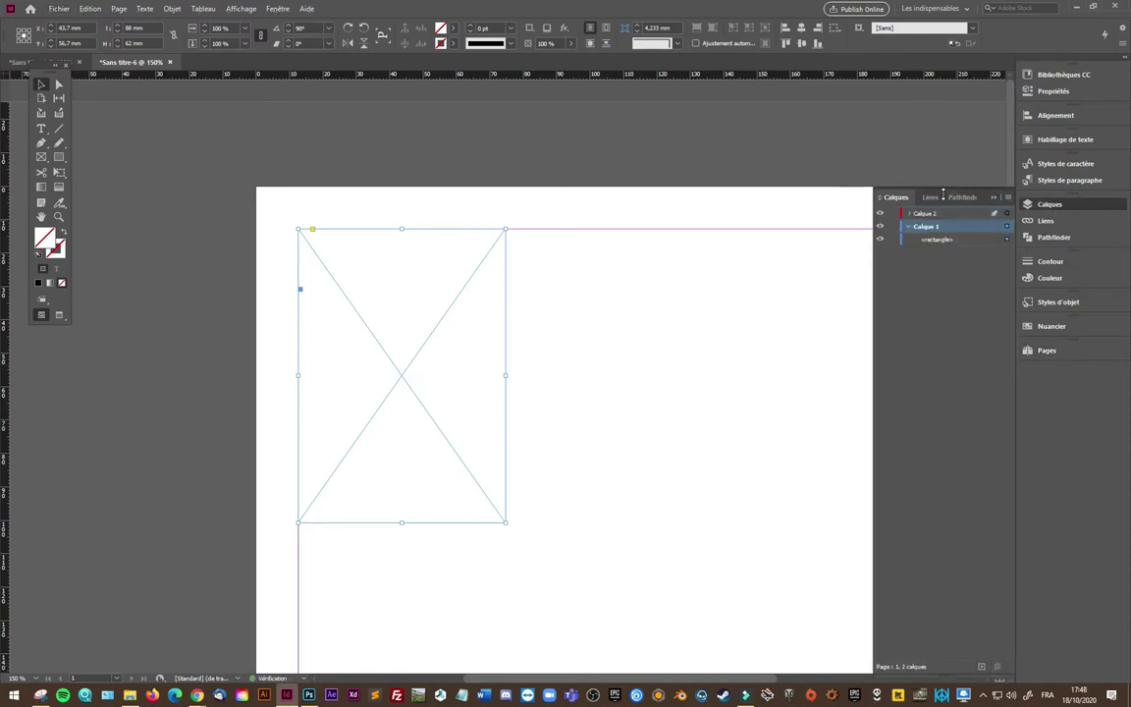
{"action": "double_click", "coordinate": [926, 227]}
{"action": "type", "text": "Fond carte"}
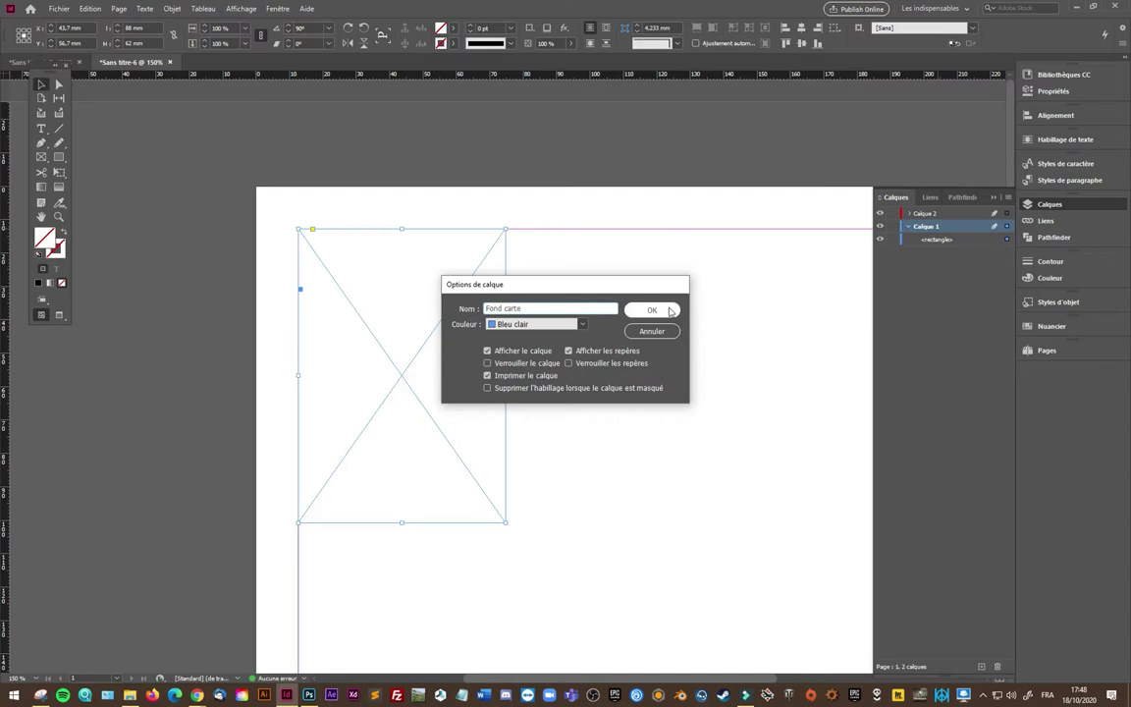
{"action": "left_click", "coordinate": [633, 311]}
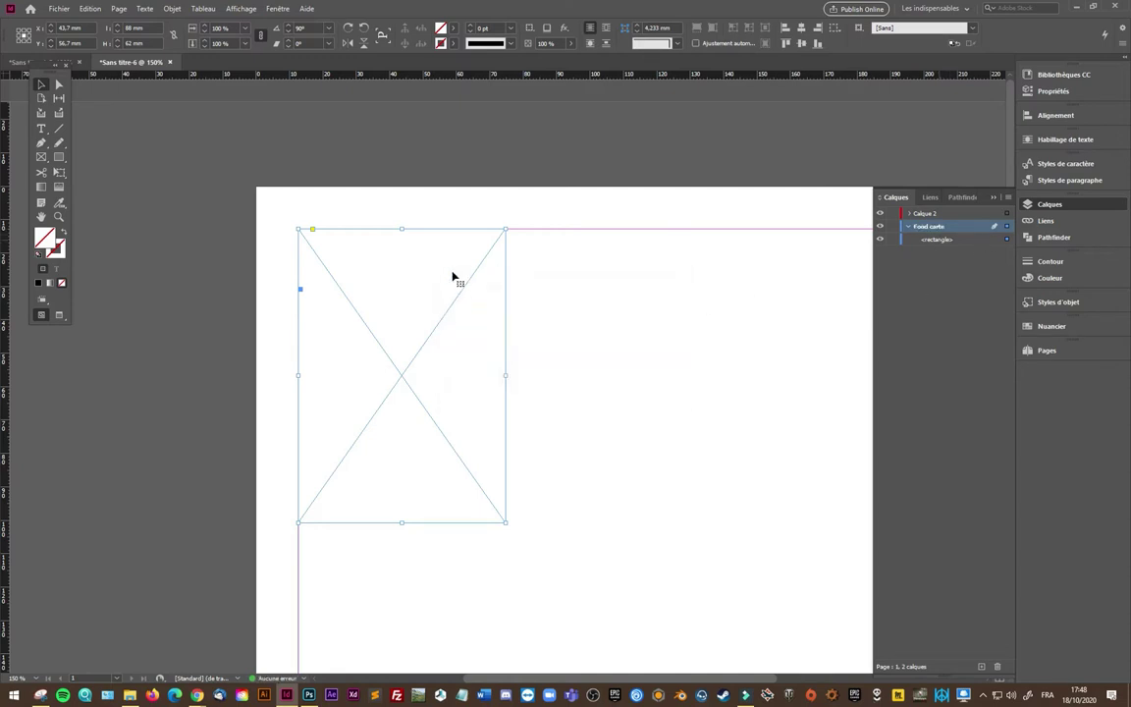
Step: Set the card rectangle's fill to solid black (#000000) in the colour picker
{"action": "double_click", "coordinate": [49, 247]}
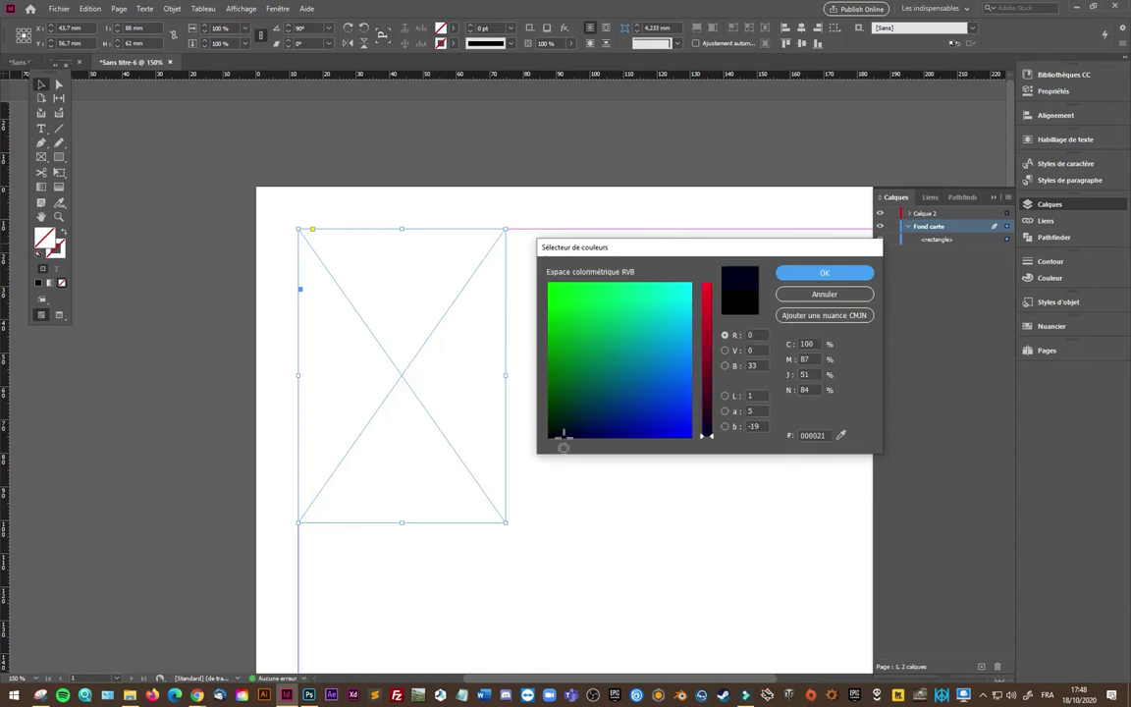
{"action": "left_click", "coordinate": [714, 336]}
{"action": "left_click", "coordinate": [825, 273]}
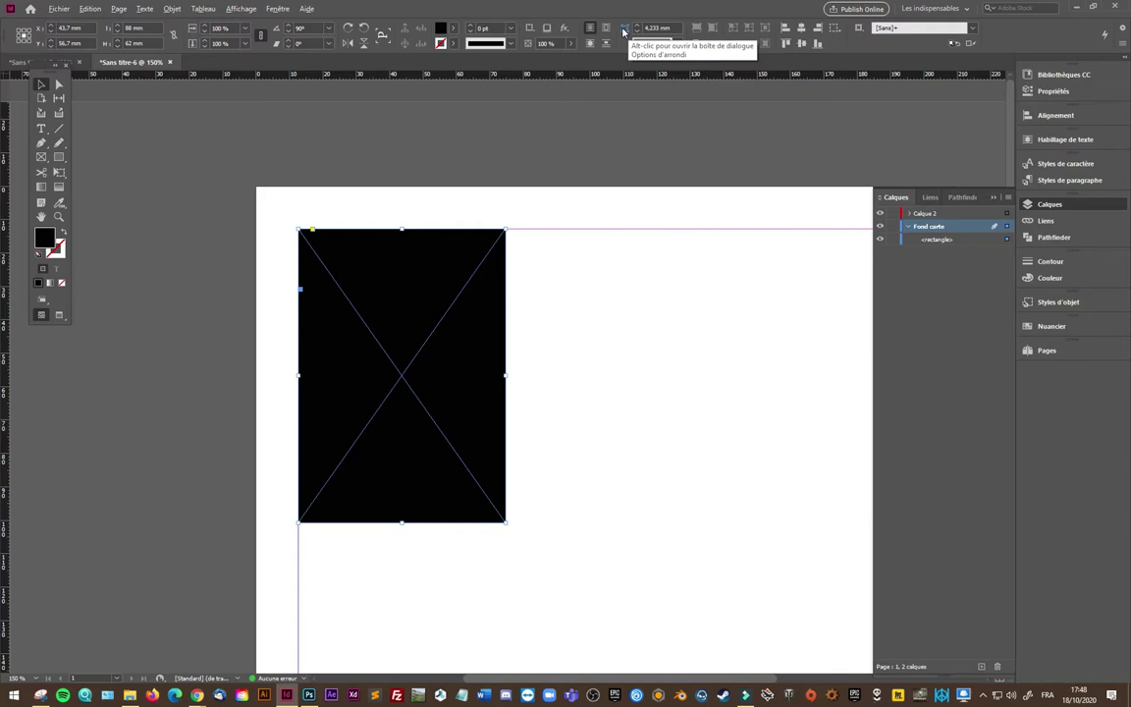
Step: Set all four corners of the rectangle to the Arrondi (rounded) shape
{"action": "left_click", "coordinate": [623, 32], "text": "alt"}
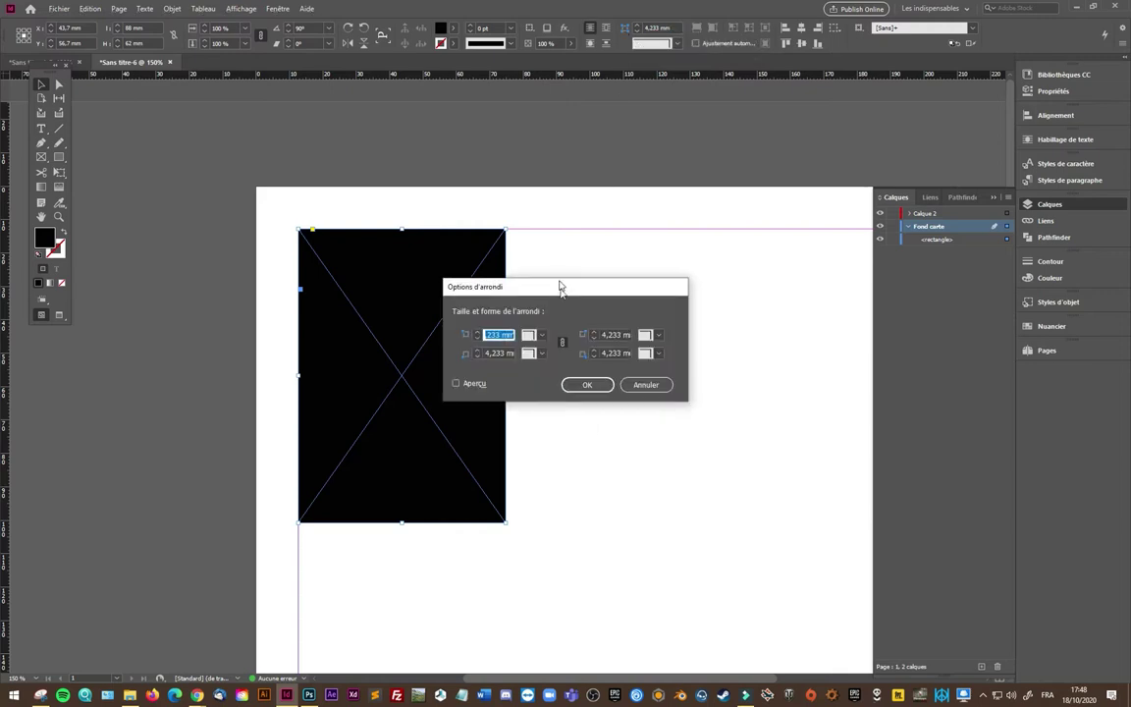
{"action": "left_click_drag", "start_coordinate": [560, 288], "coordinate": [677, 285]}
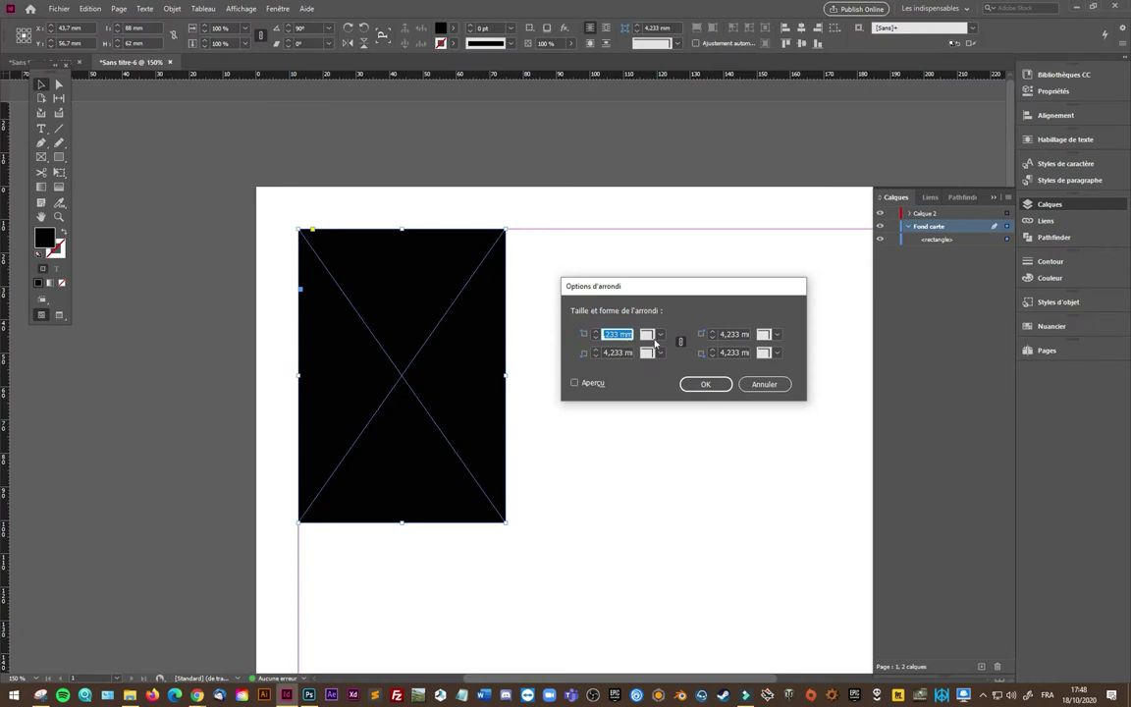
{"action": "left_click", "coordinate": [658, 336]}
{"action": "left_click", "coordinate": [672, 412]}
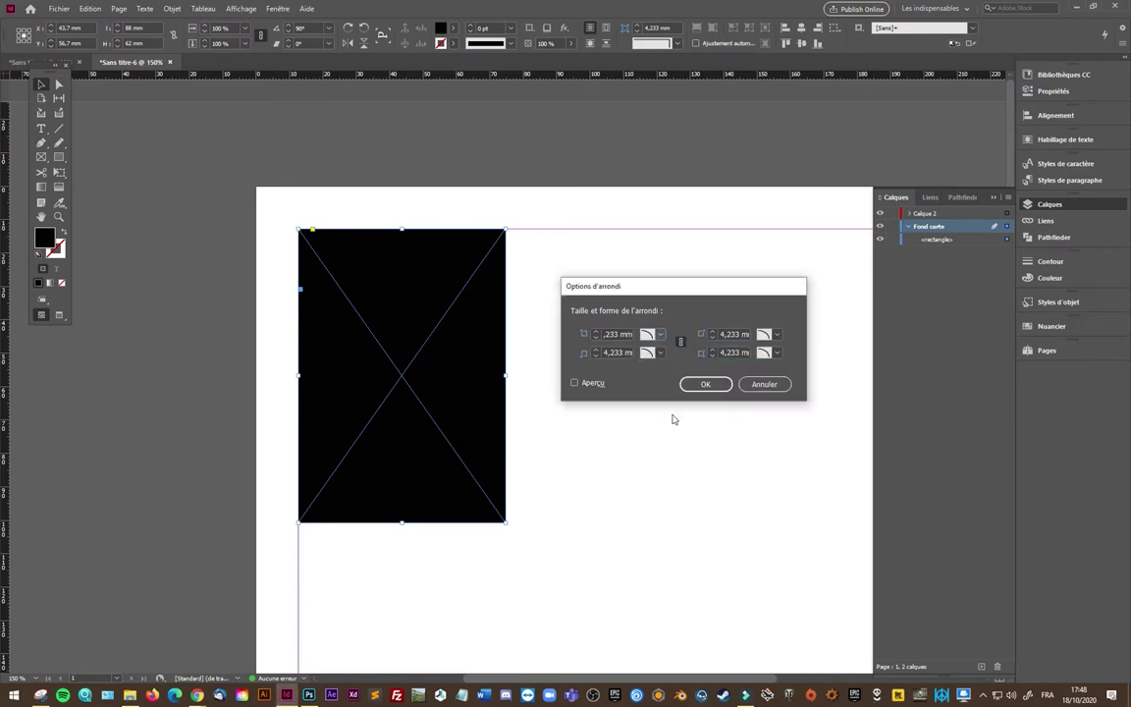
Step: Set the corner radius to 5 mm on all corners with Aperçu on, and confirm
{"action": "double_click", "coordinate": [617, 333]}
{"action": "key", "text": "Tab"}
{"action": "key", "text": "shift+Tab"}
{"action": "type", "text": "5mm"}
{"action": "left_click", "coordinate": [625, 352]}
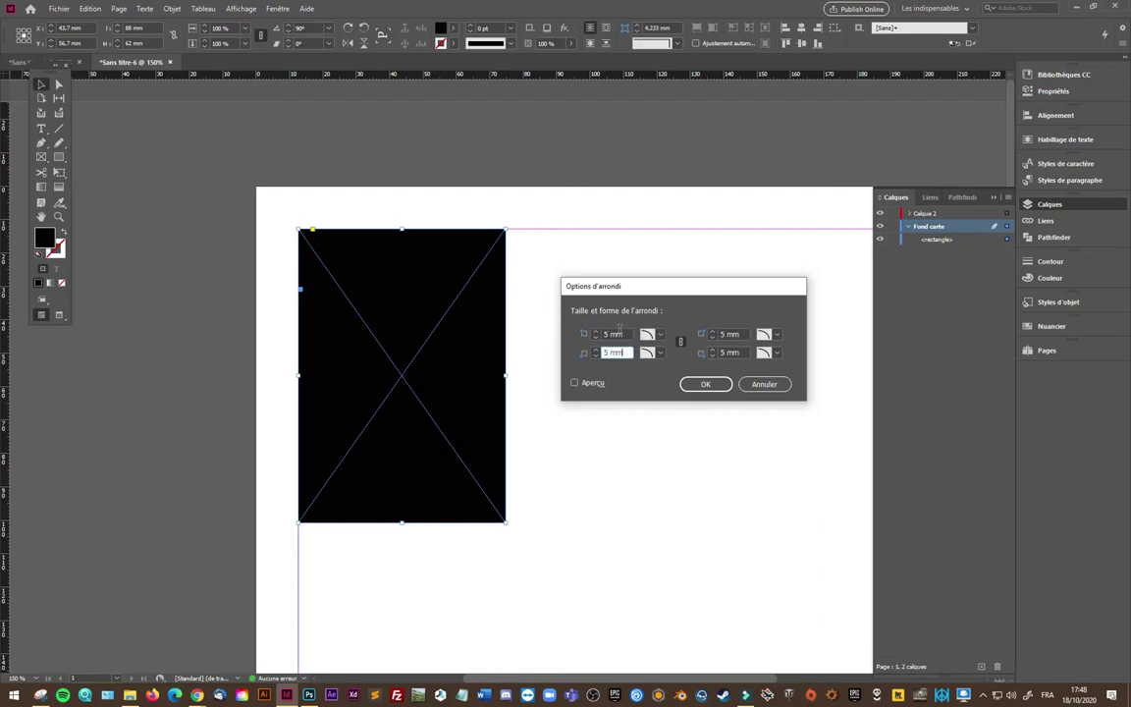
{"action": "double_click", "coordinate": [623, 333]}
{"action": "type", "text": "10"}
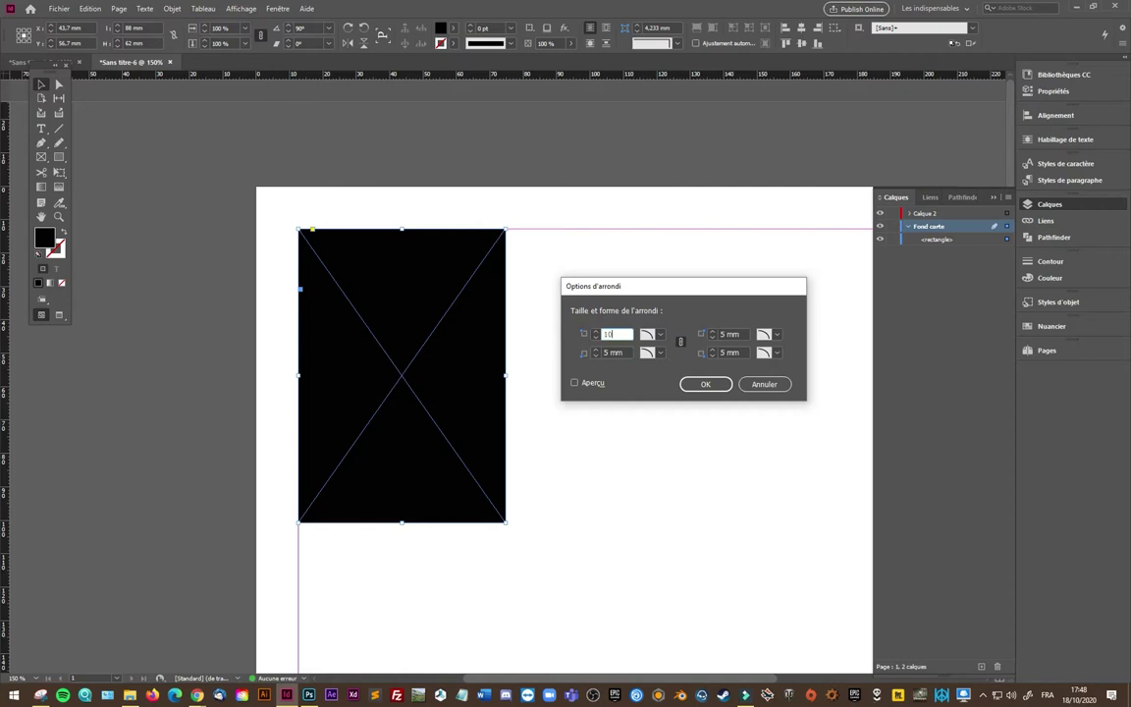
{"action": "left_click", "coordinate": [618, 352]}
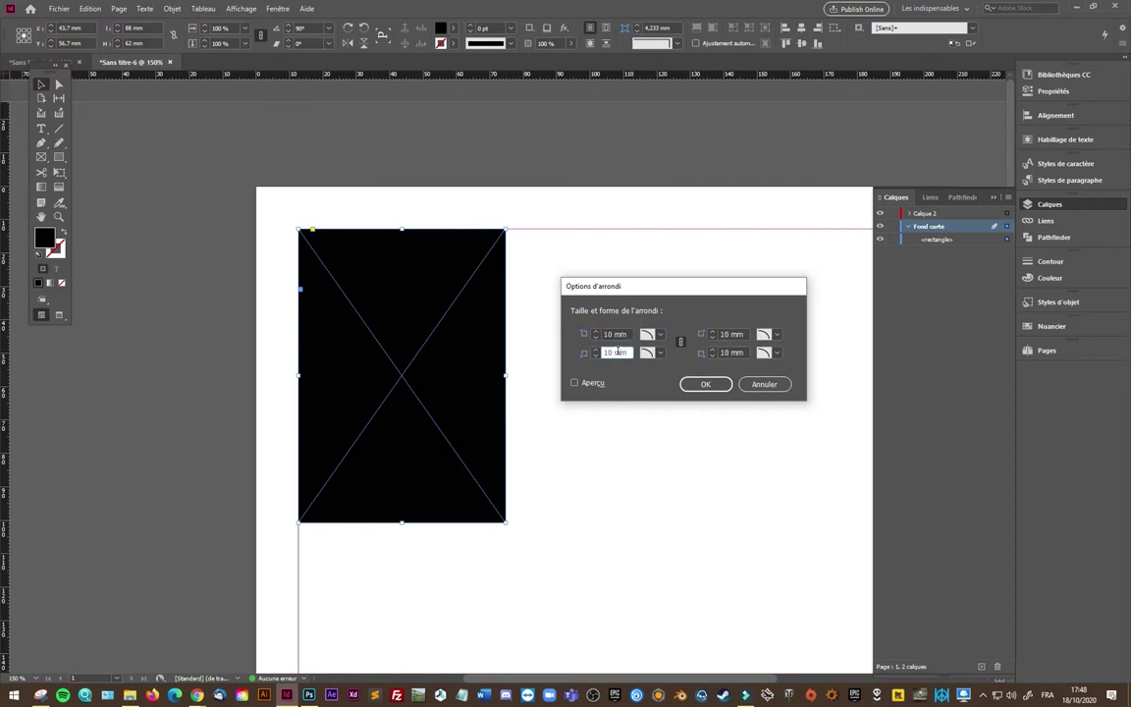
{"action": "left_click", "coordinate": [575, 383]}
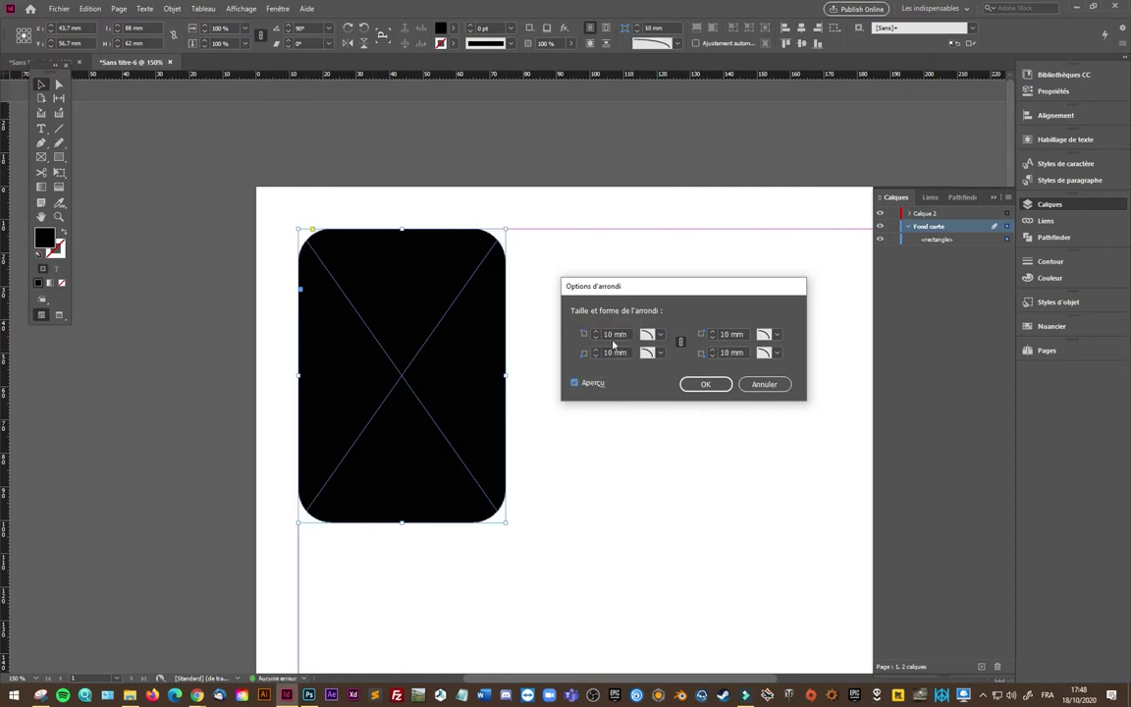
{"action": "type", "text": "5"}
{"action": "key", "text": "Return"}
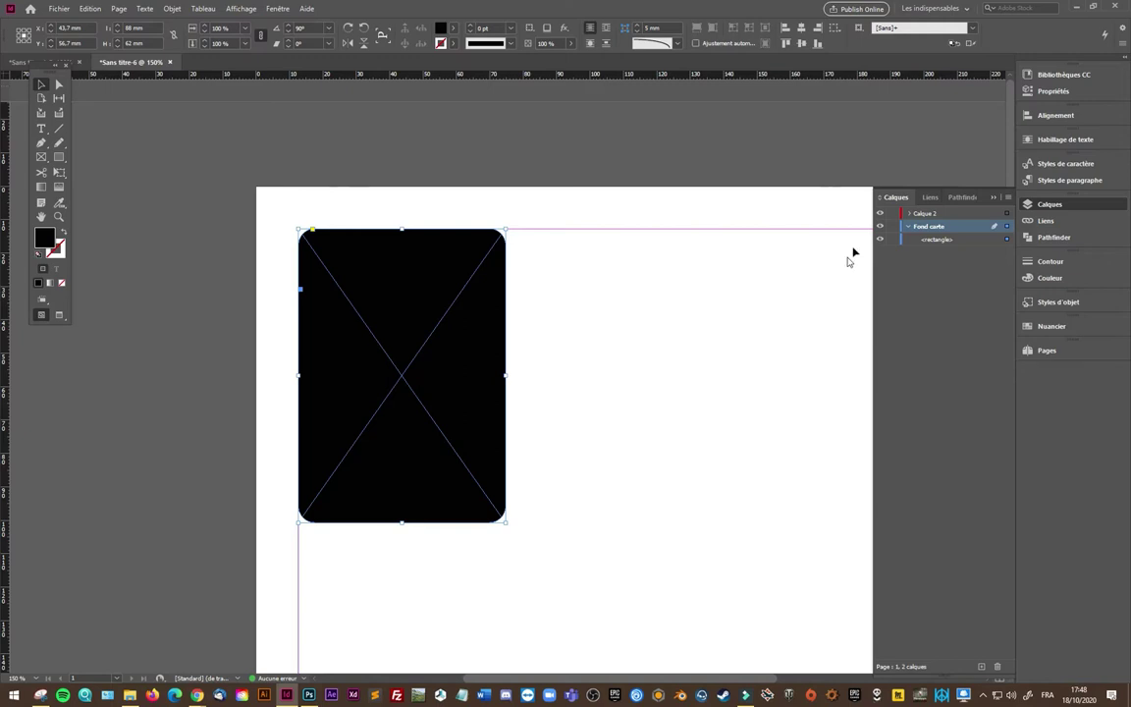
Step: Deselect the rectangle and scroll through the Pinterest Game Design - Jeux de cartes board
{"action": "left_click", "coordinate": [821, 191]}
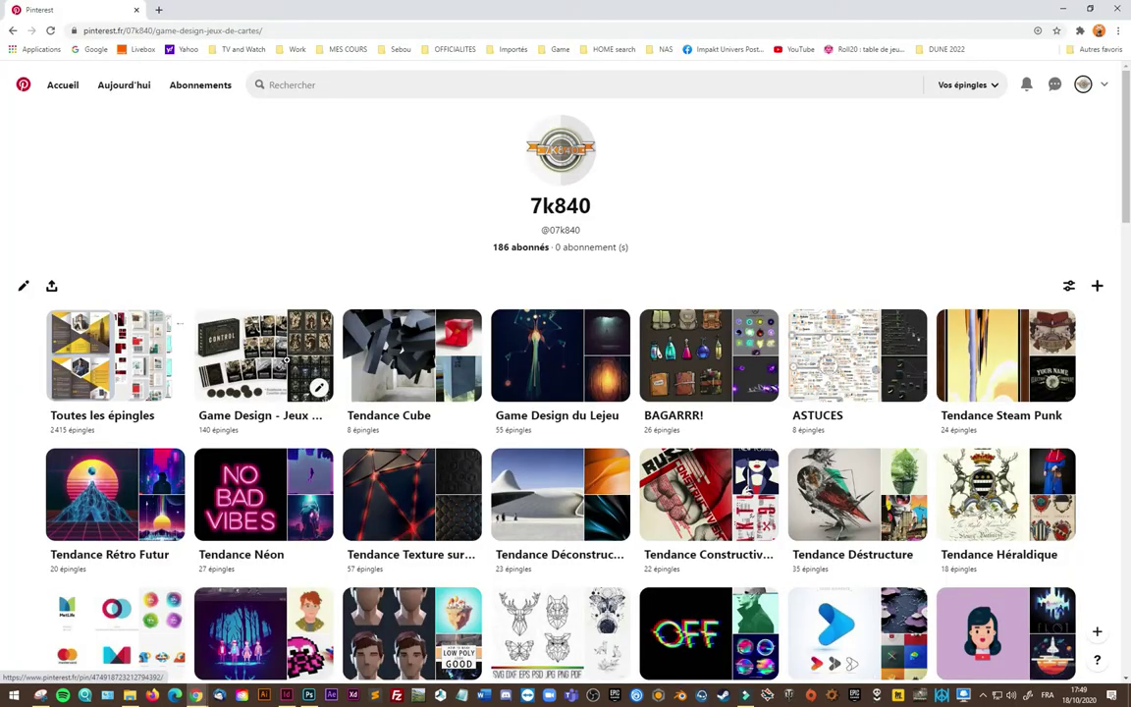
{"action": "left_click", "coordinate": [286, 361]}
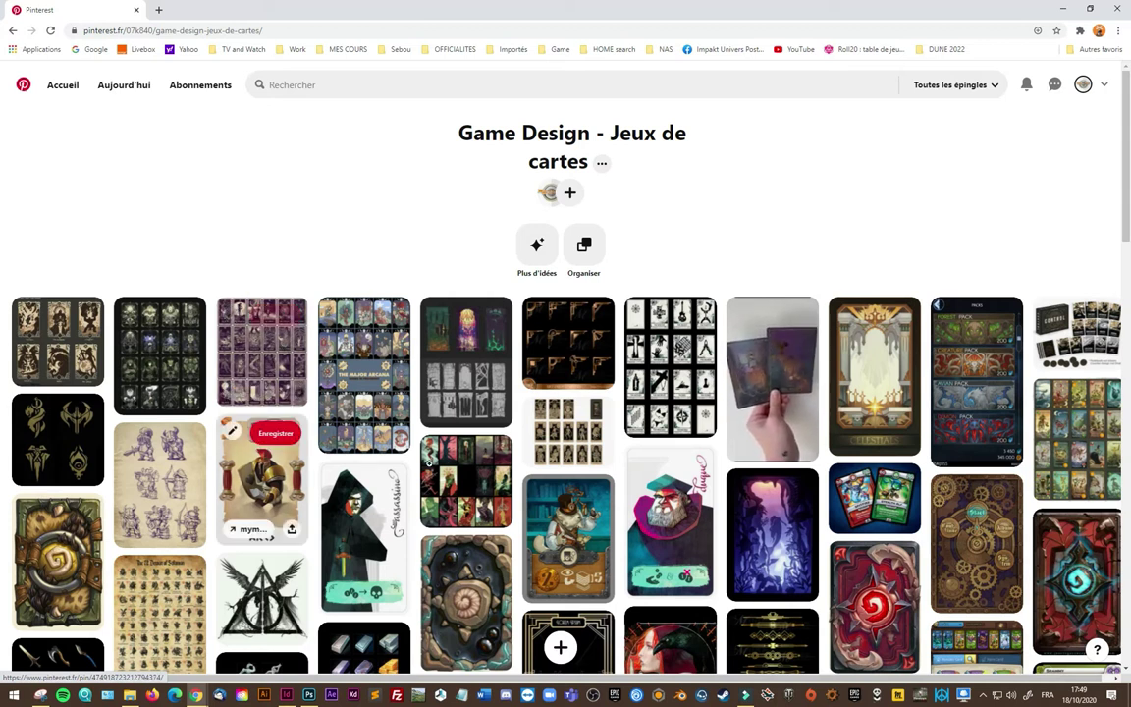
{"action": "scroll", "coordinate": [462, 471], "scroll_direction": "down", "scroll_amount": 3}
{"action": "scroll", "coordinate": [457, 488], "scroll_direction": "down", "scroll_amount": 3}
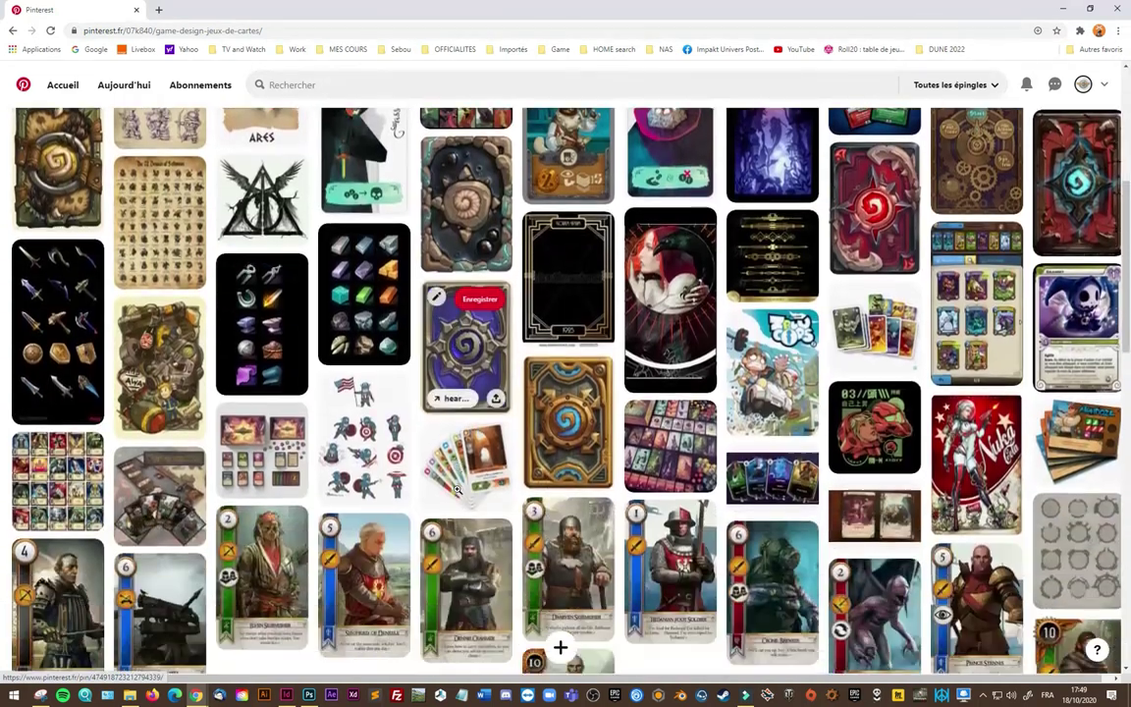
{"action": "scroll", "coordinate": [458, 484], "scroll_direction": "down", "scroll_amount": 3}
{"action": "mouse_move", "coordinate": [466, 587]}
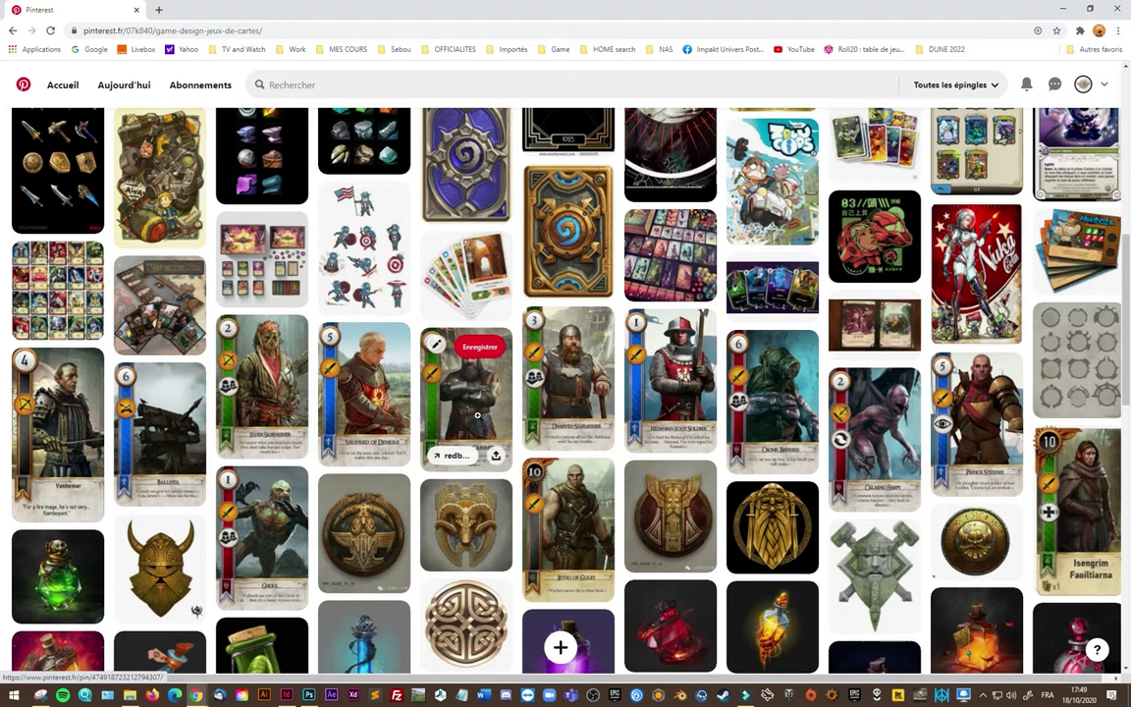
{"action": "scroll", "coordinate": [477, 416], "scroll_direction": "down", "scroll_amount": 2}
{"action": "scroll", "coordinate": [477, 416], "scroll_direction": "down", "scroll_amount": 2}
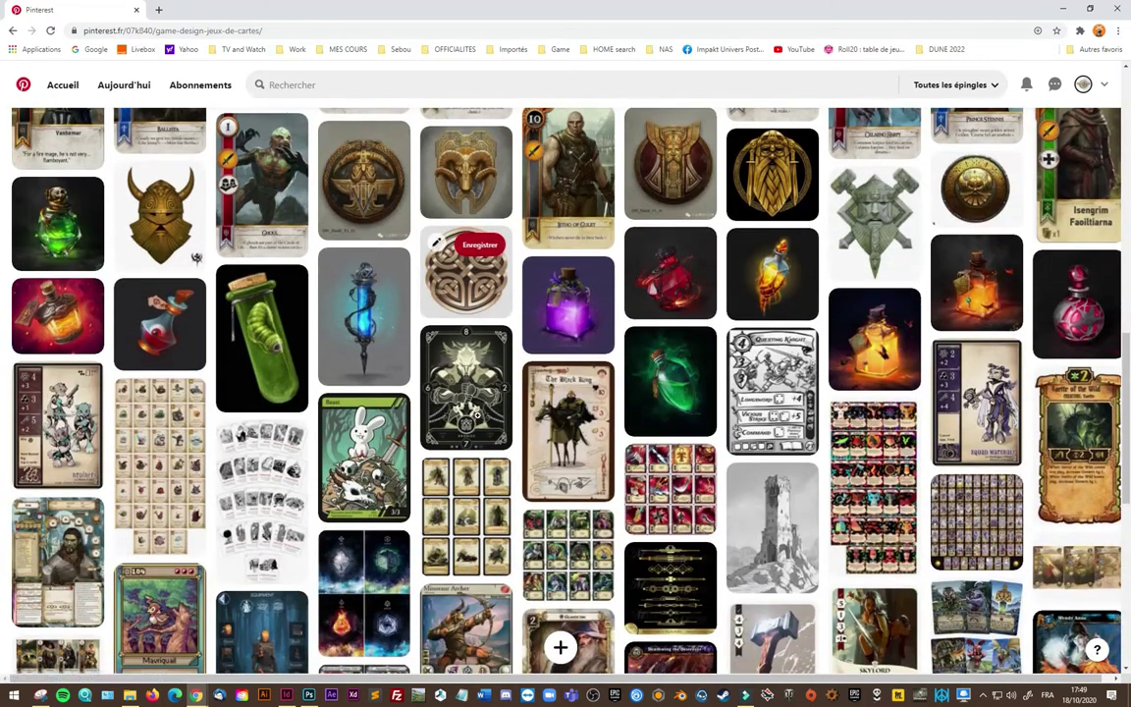
Step: View the Vaettr of the Wild 'Caller's Bane' card pin, then keep browsing the board
{"action": "left_click", "coordinate": [1062, 480]}
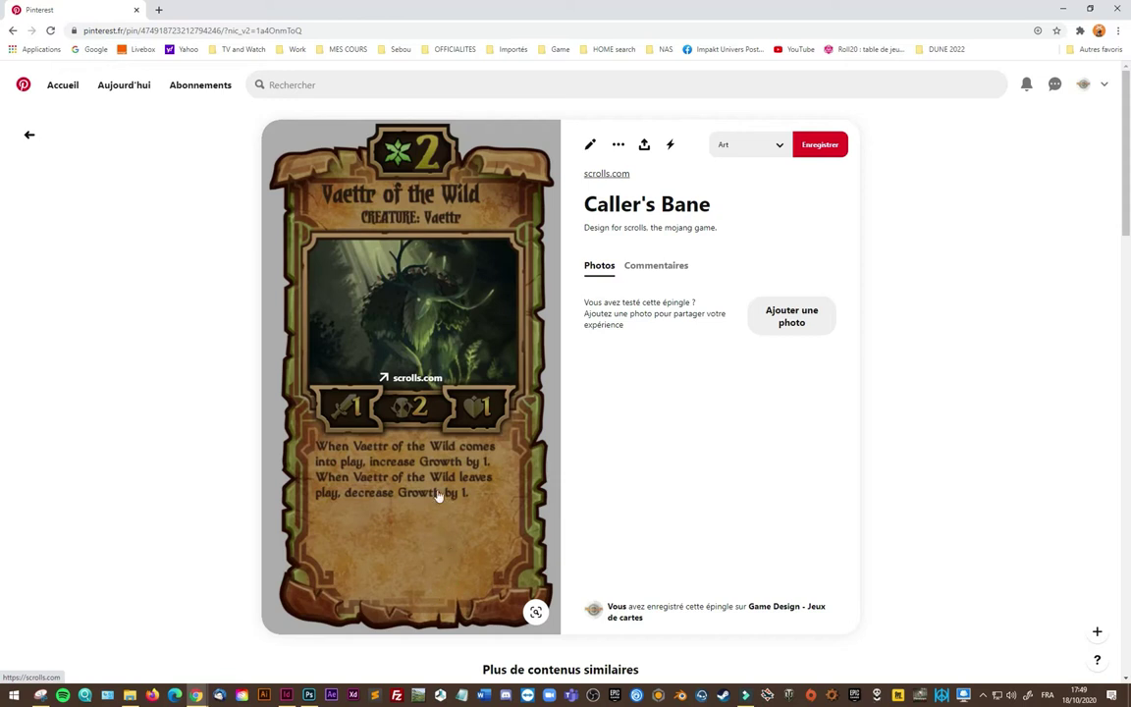
{"action": "left_click", "coordinate": [29, 136]}
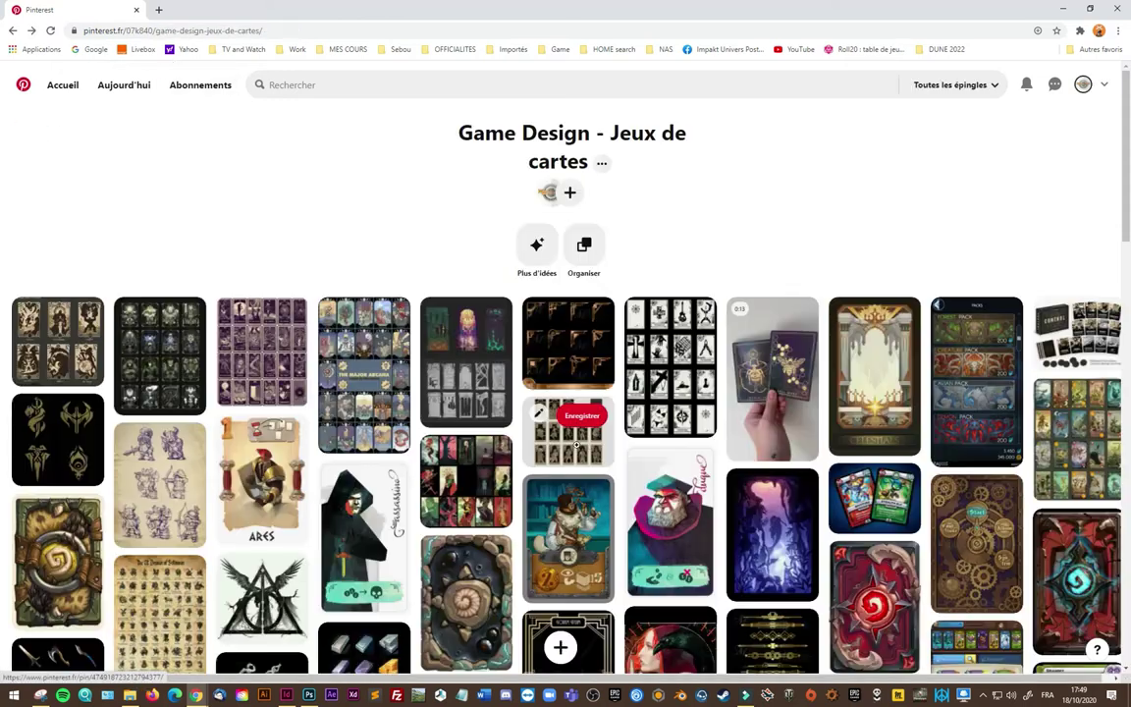
{"action": "scroll", "coordinate": [633, 476], "scroll_direction": "down", "scroll_amount": 5}
{"action": "scroll", "coordinate": [633, 476], "scroll_direction": "down", "scroll_amount": 10}
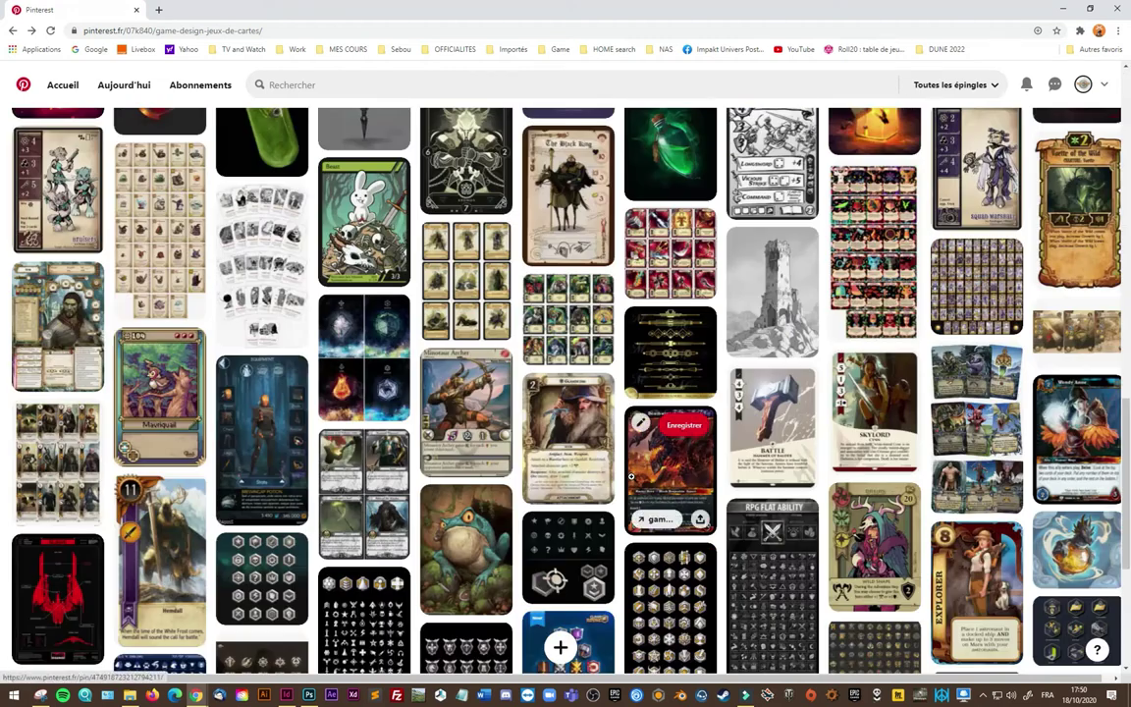
{"action": "scroll", "coordinate": [632, 476], "scroll_direction": "up", "scroll_amount": 15}
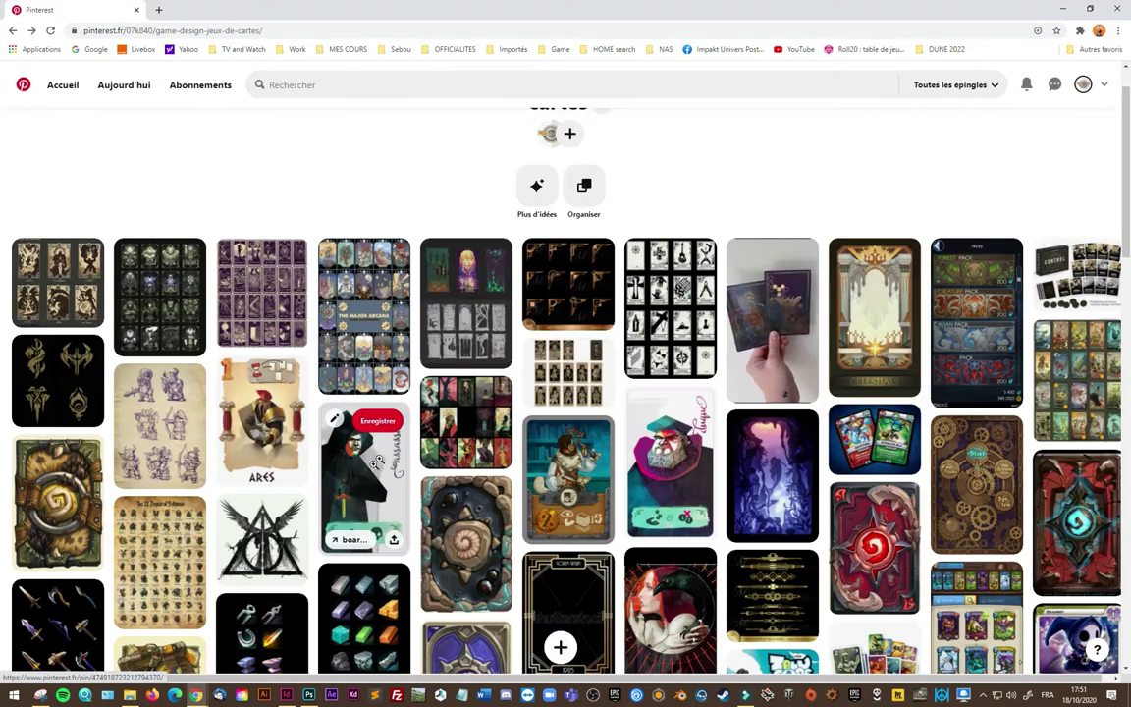
{"action": "scroll", "coordinate": [545, 354], "scroll_direction": "down", "scroll_amount": 2}
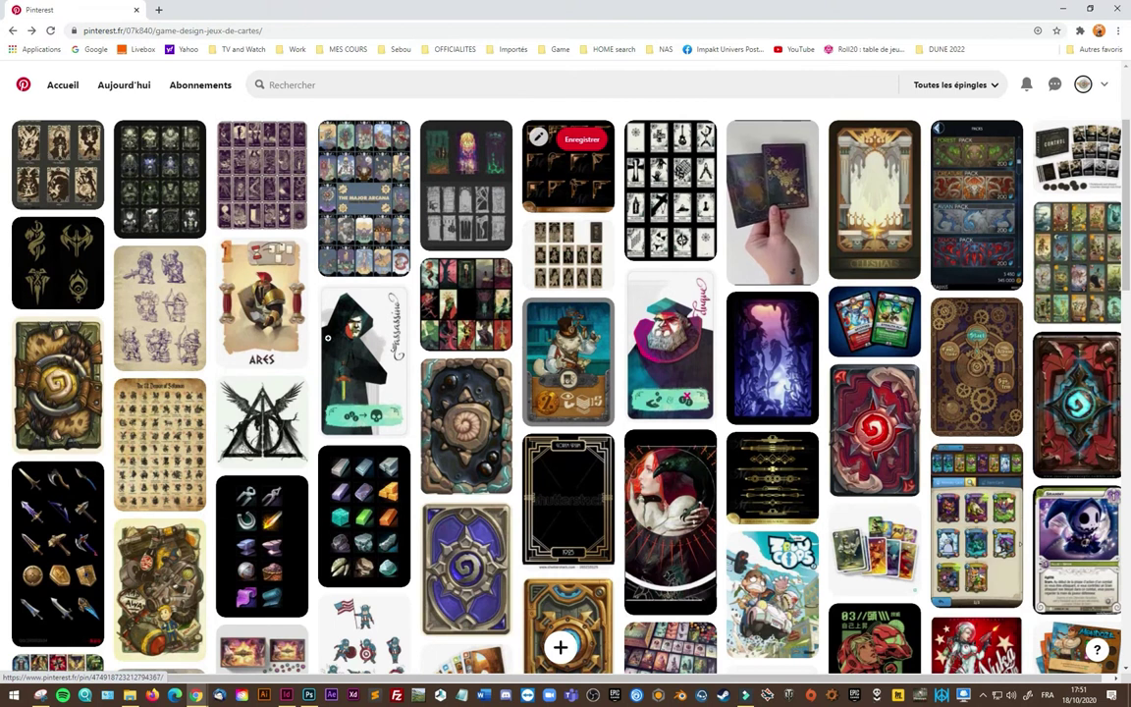
Step: Copy the Coup Assassin card image from its Pinterest pin and save it as a JPEG in Sources
{"action": "left_click", "coordinate": [342, 378]}
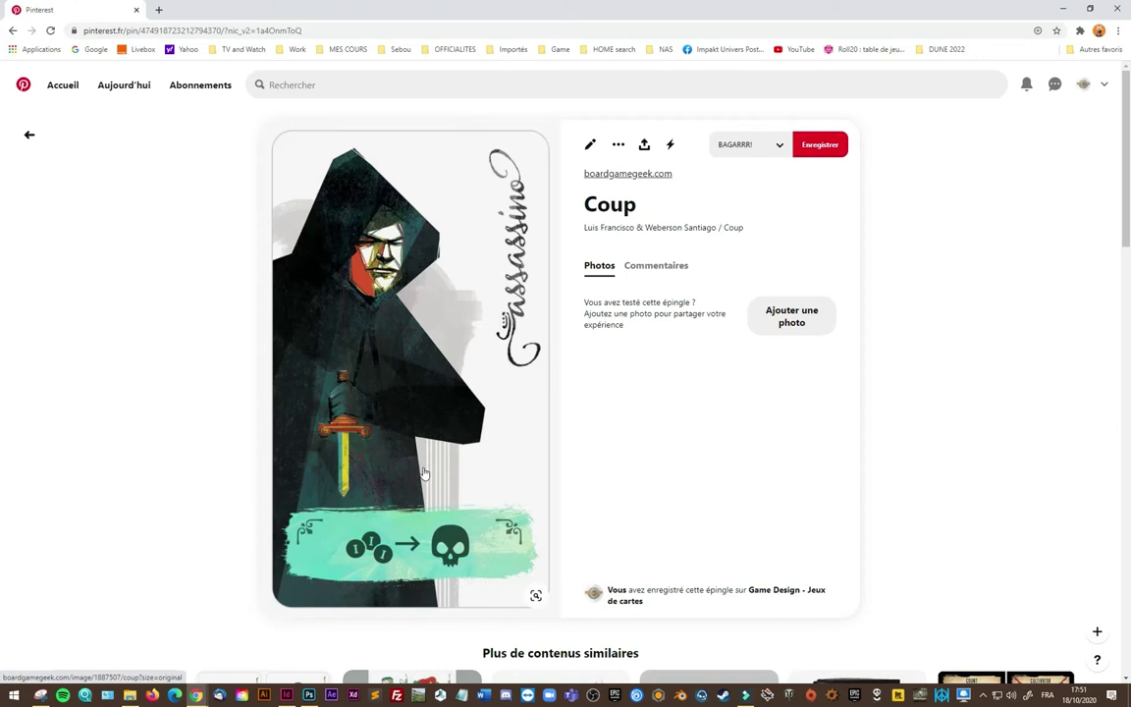
{"action": "right_click", "coordinate": [416, 342]}
{"action": "left_click", "coordinate": [477, 457]}
{"action": "right_click", "coordinate": [421, 371]}
{"action": "left_click", "coordinate": [475, 473]}
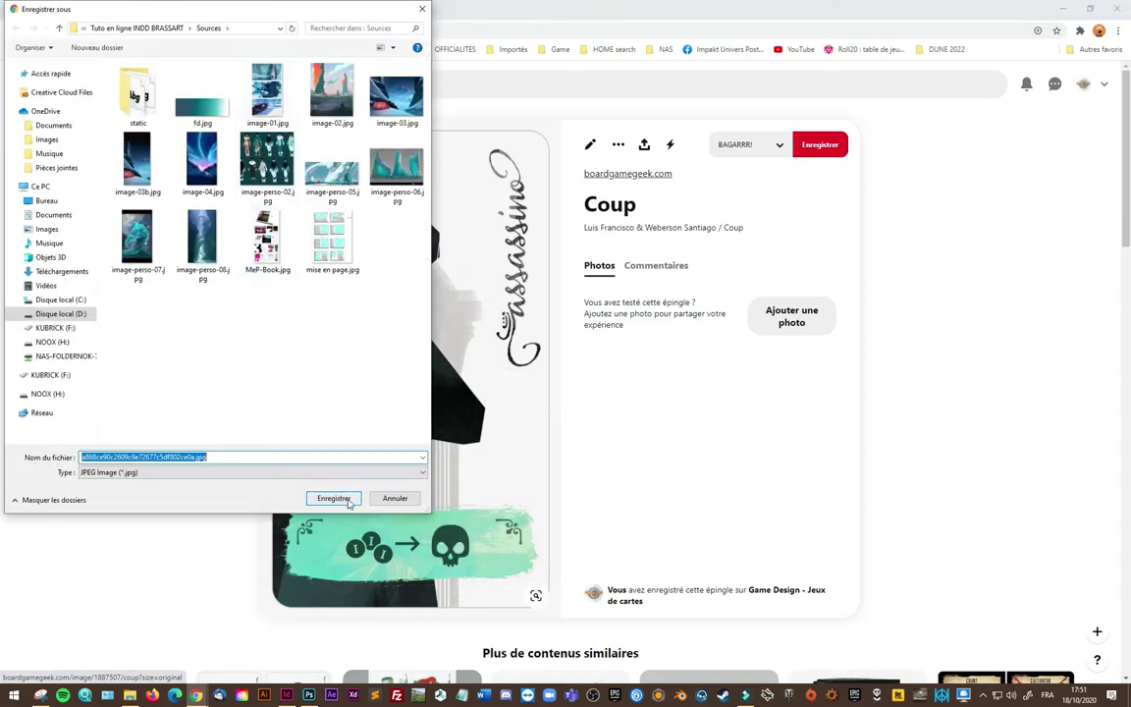
{"action": "left_click", "coordinate": [348, 499]}
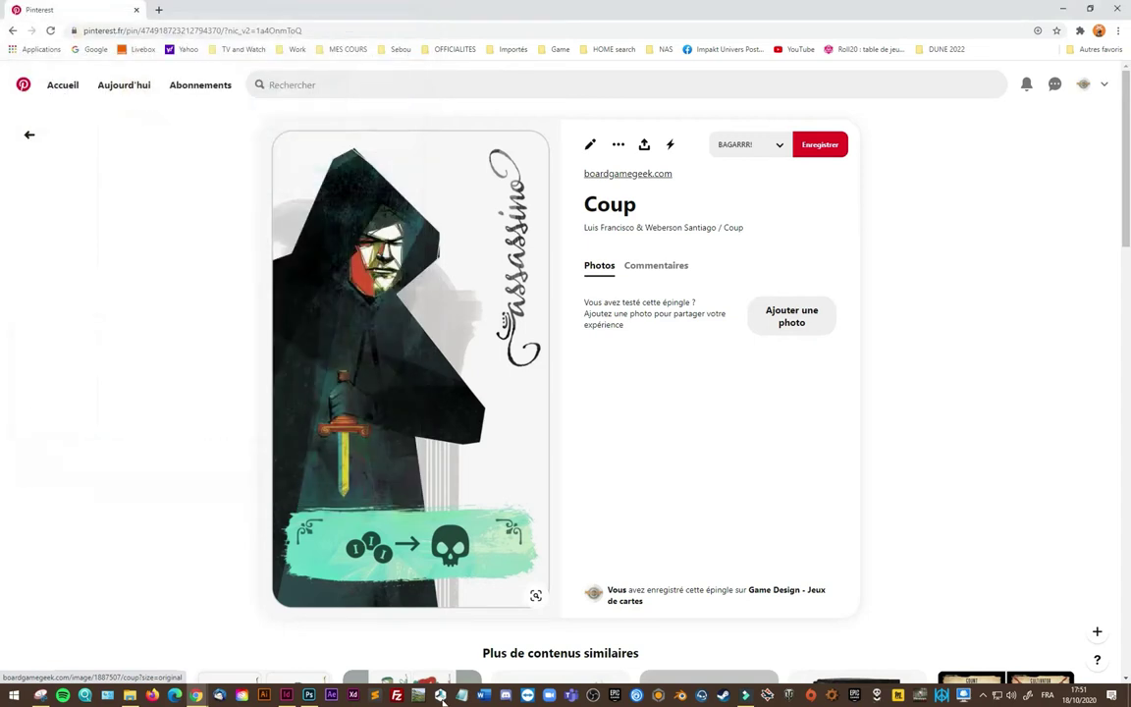
{"action": "left_click", "coordinate": [287, 695]}
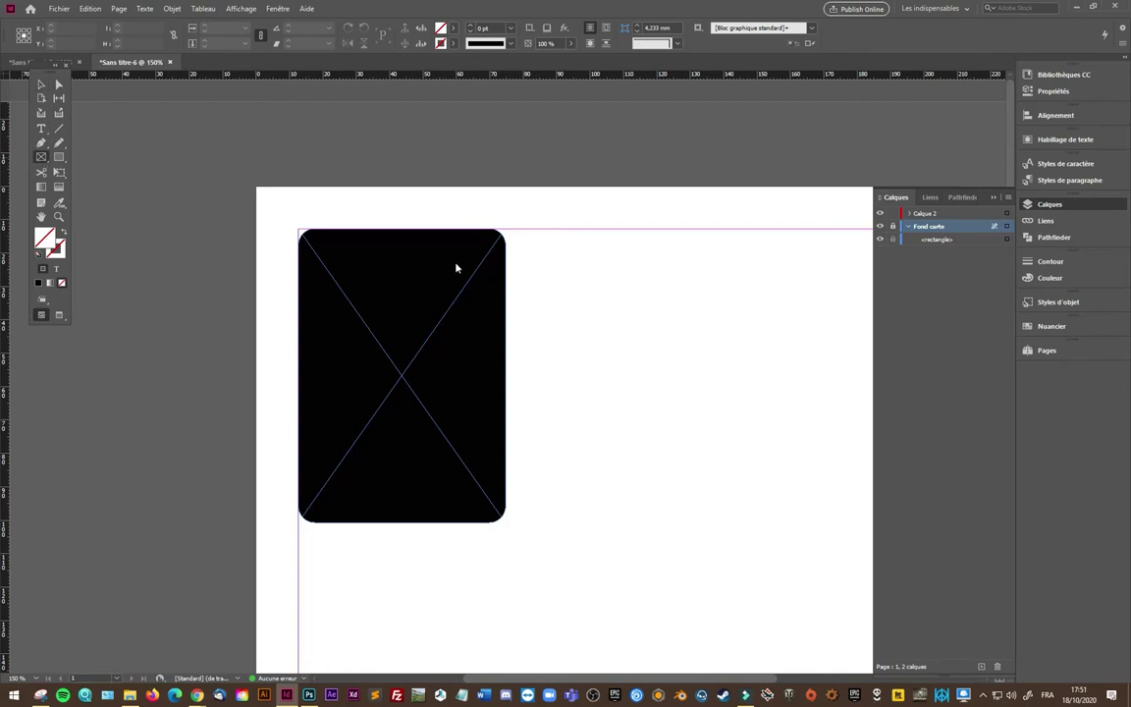
Step: Paste the Assassin card image beside the black card, fitted inside its frame
{"action": "left_click", "coordinate": [555, 204]}
{"action": "key", "text": "ctrl+alt+shift+e"}
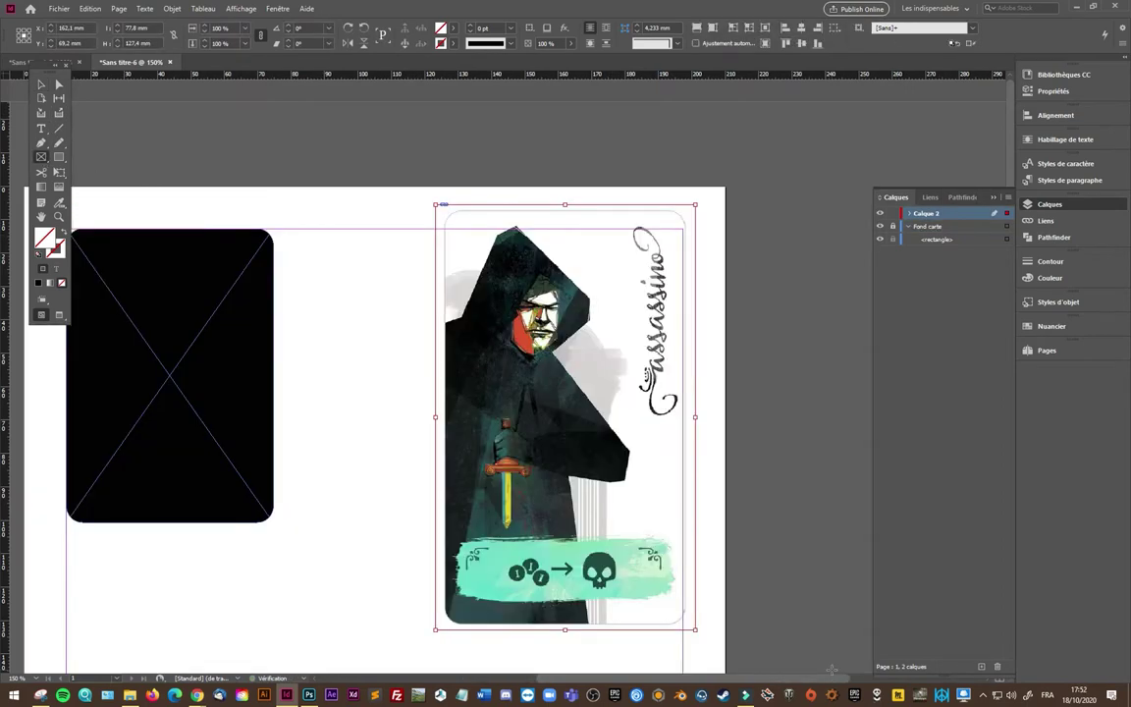
{"action": "left_click_drag", "start_coordinate": [759, 682], "coordinate": [718, 681]}
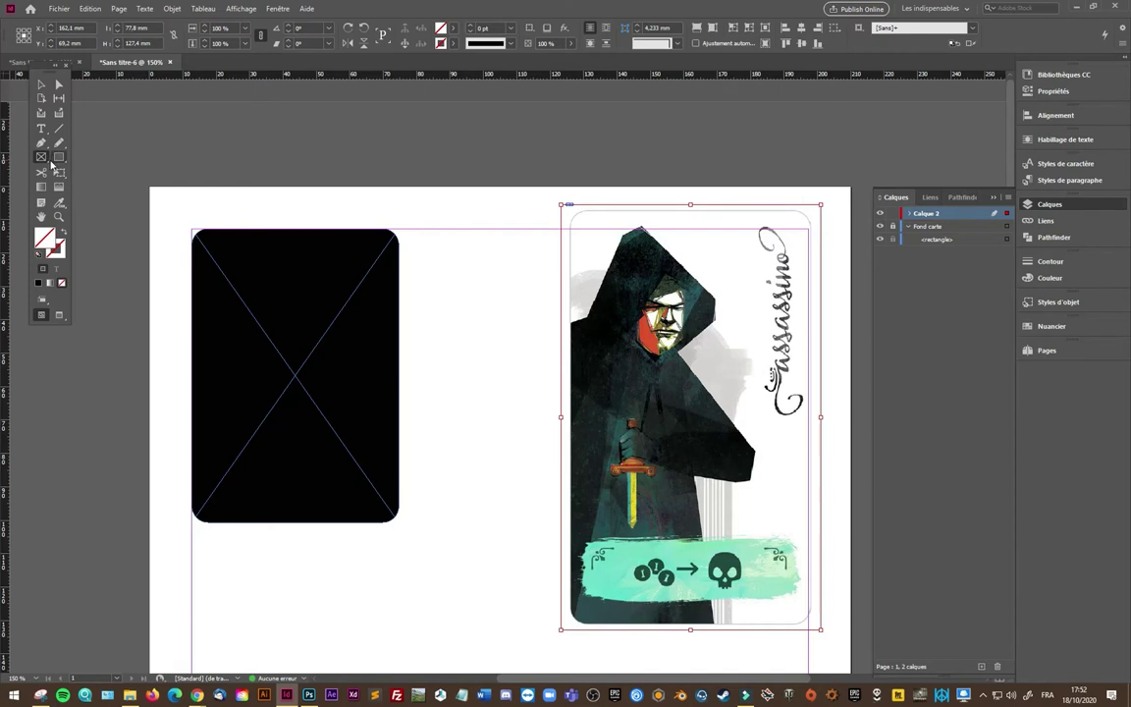
Step: Copy the black card rectangle from Fond carte, relock that layer, and paste it onto Calque 2
{"action": "left_click", "coordinate": [41, 85]}
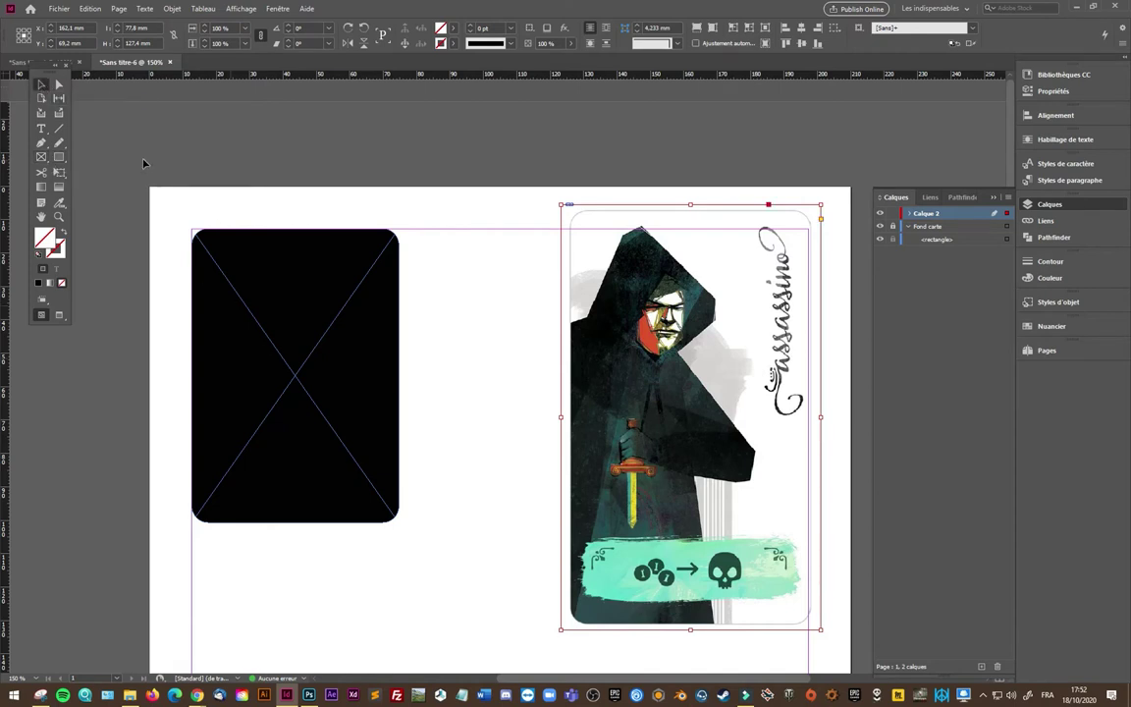
{"action": "left_click", "coordinate": [893, 227]}
{"action": "left_click", "coordinate": [934, 240]}
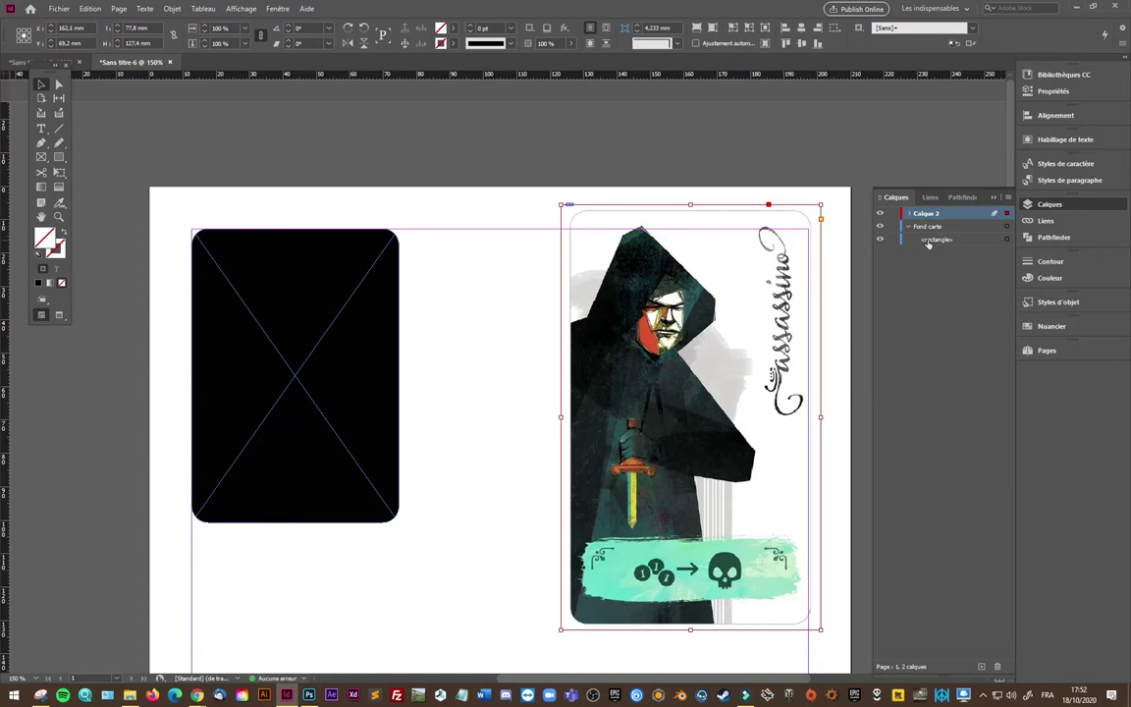
{"action": "left_click", "coordinate": [336, 291]}
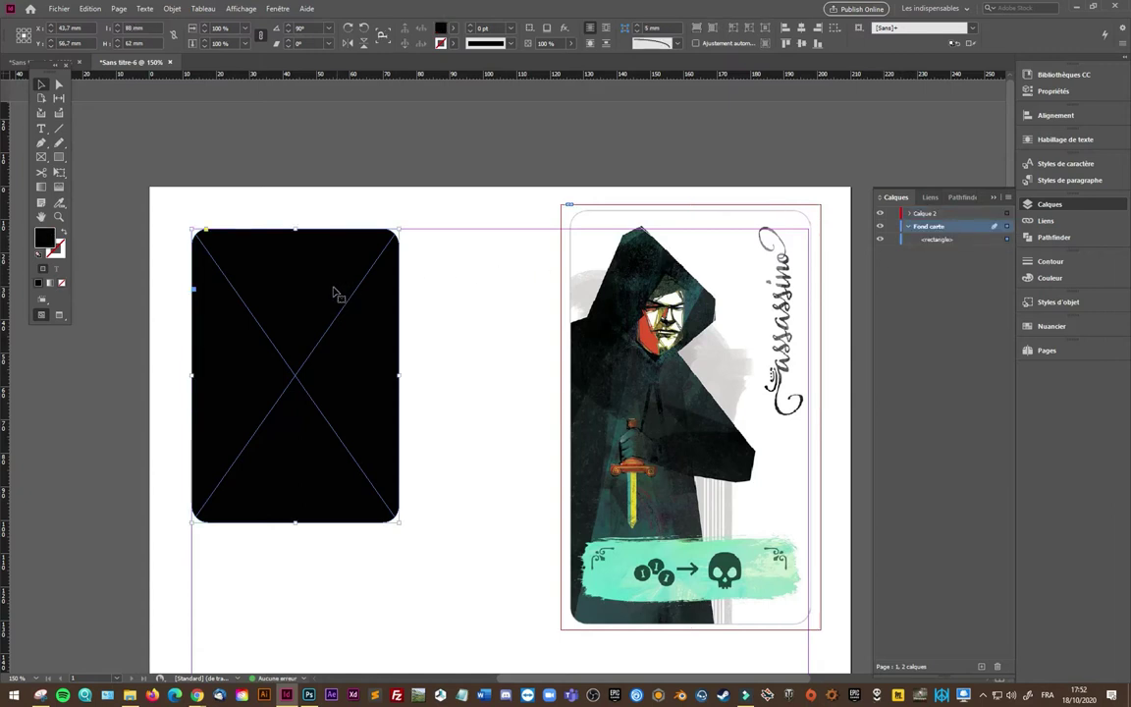
{"action": "left_click", "coordinate": [894, 227]}
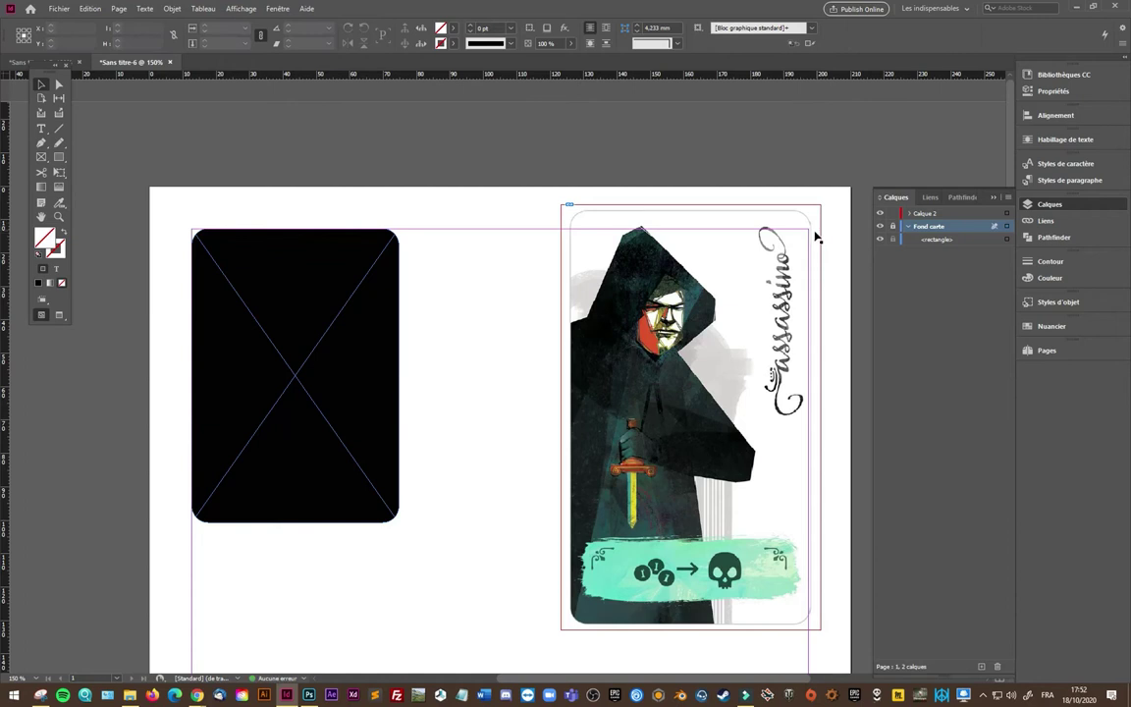
{"action": "key", "text": "ctrl+v"}
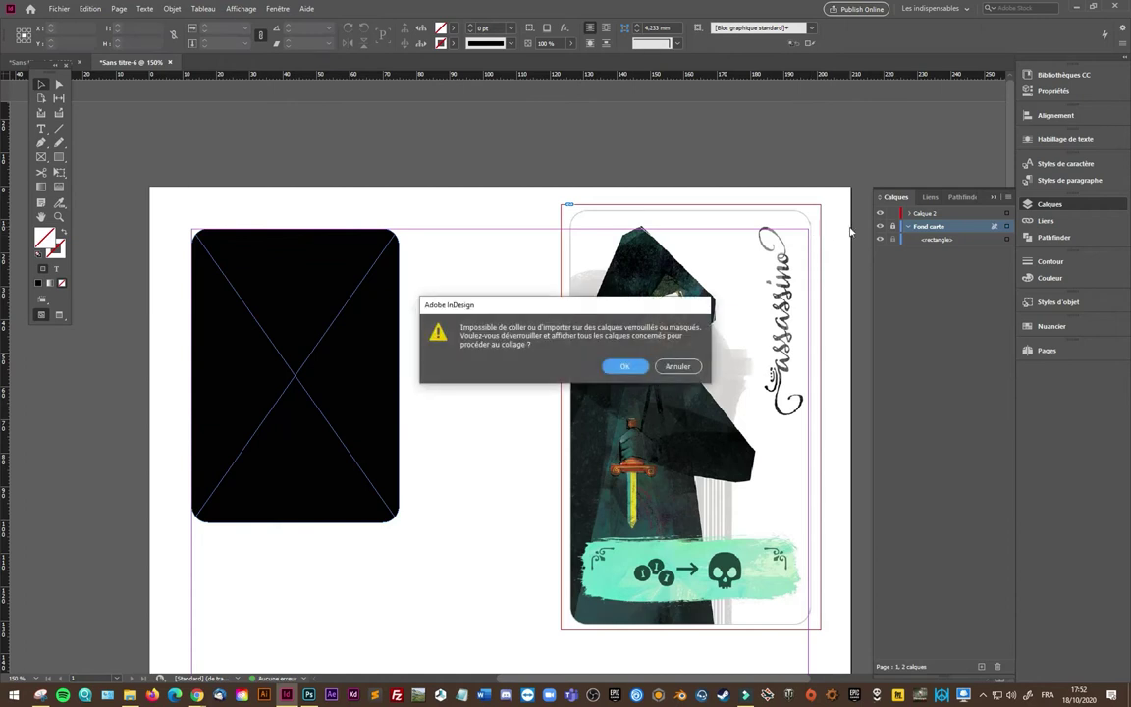
{"action": "left_click", "coordinate": [678, 366]}
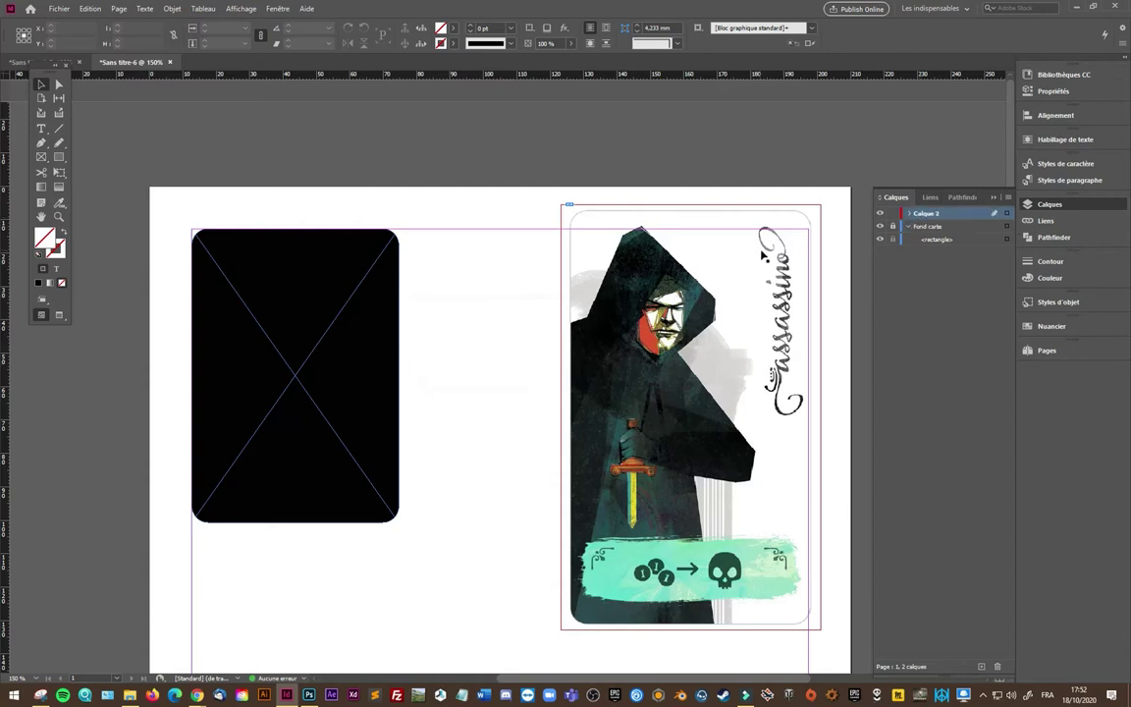
{"action": "left_click", "coordinate": [334, 295]}
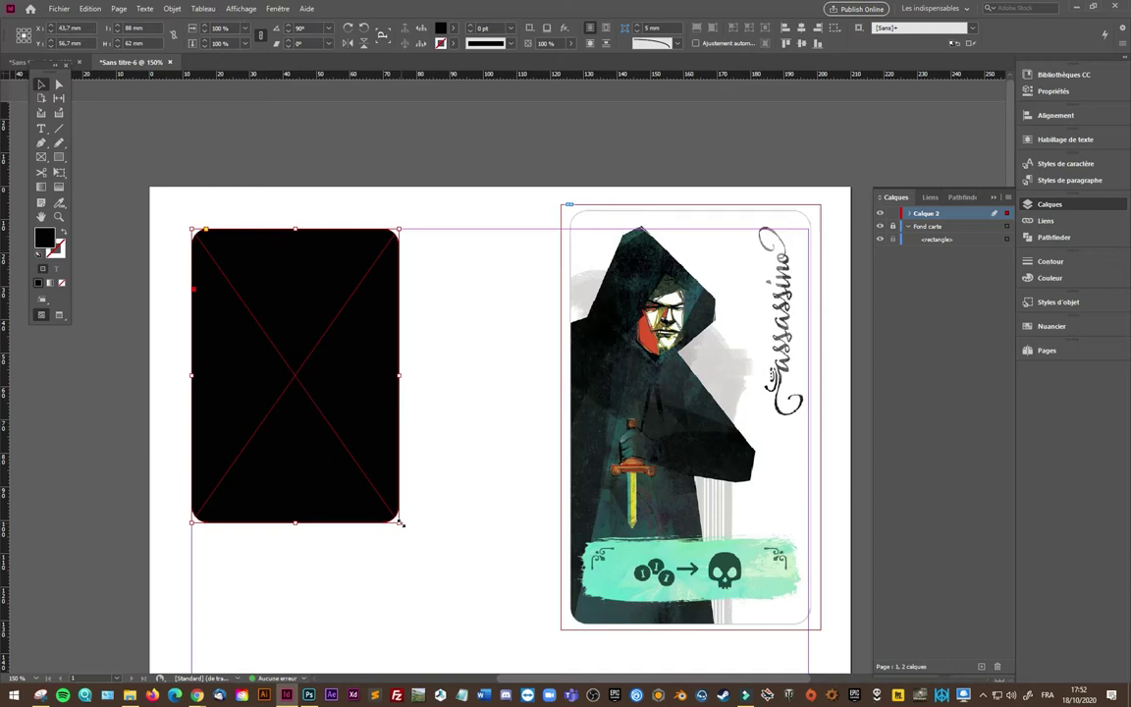
Step: Change the copied card rectangle's fill colour to white
{"action": "double_click", "coordinate": [44, 237]}
{"action": "left_click", "coordinate": [688, 285]}
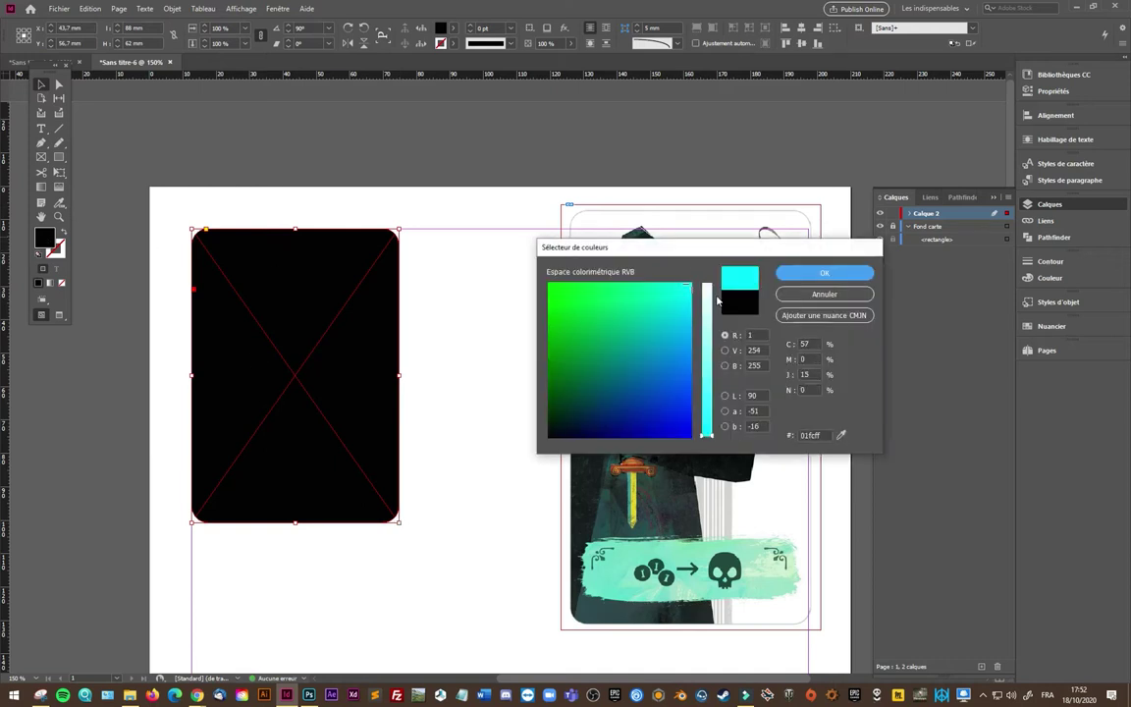
{"action": "left_click_drag", "start_coordinate": [709, 302], "coordinate": [707, 284]}
{"action": "left_click", "coordinate": [824, 273]}
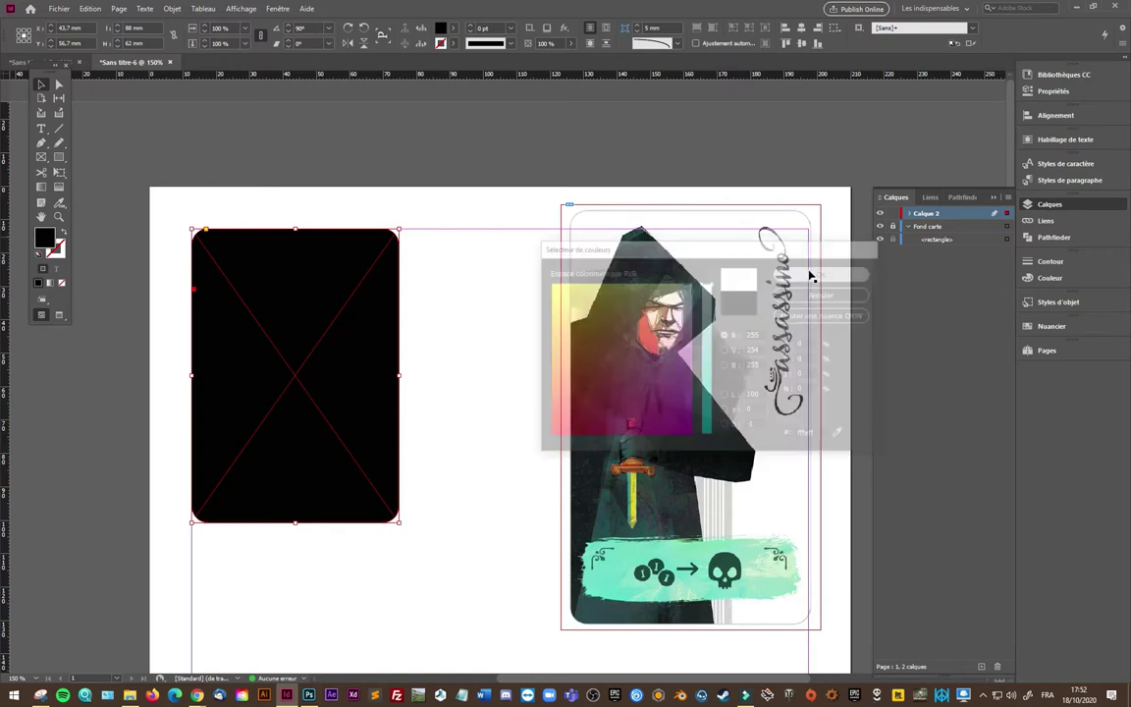
Step: Resize the white panel inside the black card, leaving a thin, even black border
{"action": "mouse_move", "coordinate": [400, 524]}
{"action": "left_mouse_down"}
{"action": "mouse_move", "coordinate": [371, 502]}
{"action": "mouse_move", "coordinate": [395, 463]}
{"action": "mouse_move", "coordinate": [374, 429]}
{"action": "mouse_move", "coordinate": [399, 462]}
{"action": "mouse_move", "coordinate": [379, 425]}
{"action": "mouse_move", "coordinate": [396, 473]}
{"action": "mouse_move", "coordinate": [378, 452]}
{"action": "left_mouse_up"}
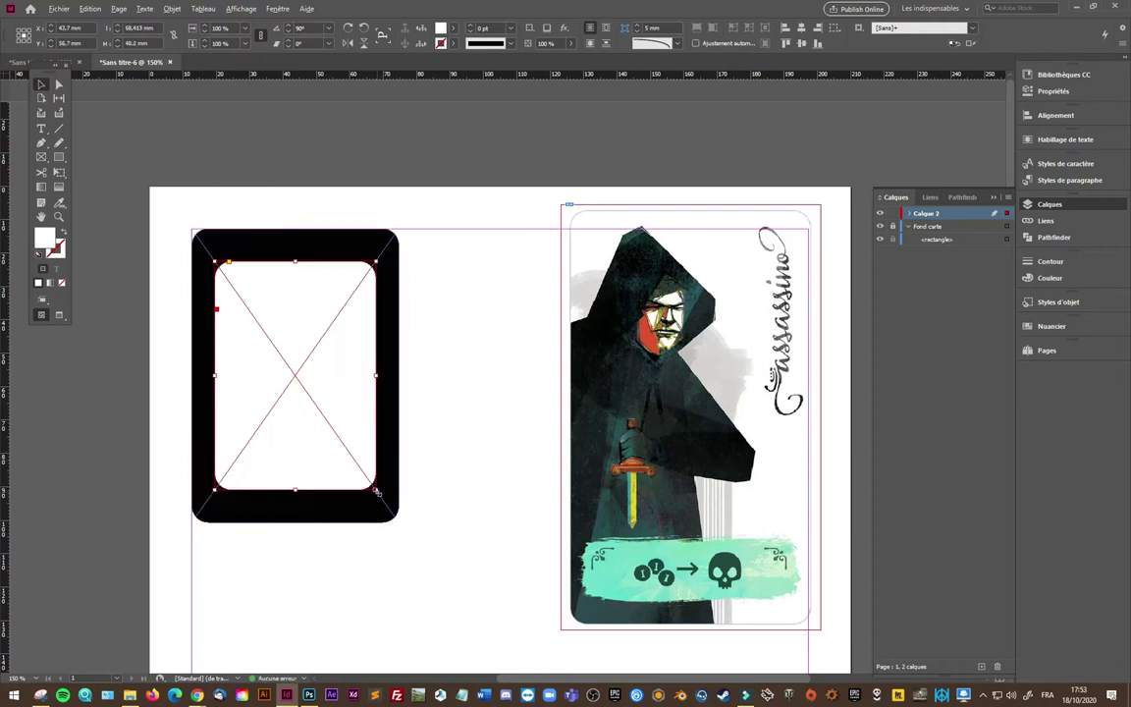
{"action": "left_click_drag", "start_coordinate": [376, 491], "coordinate": [387, 505]}
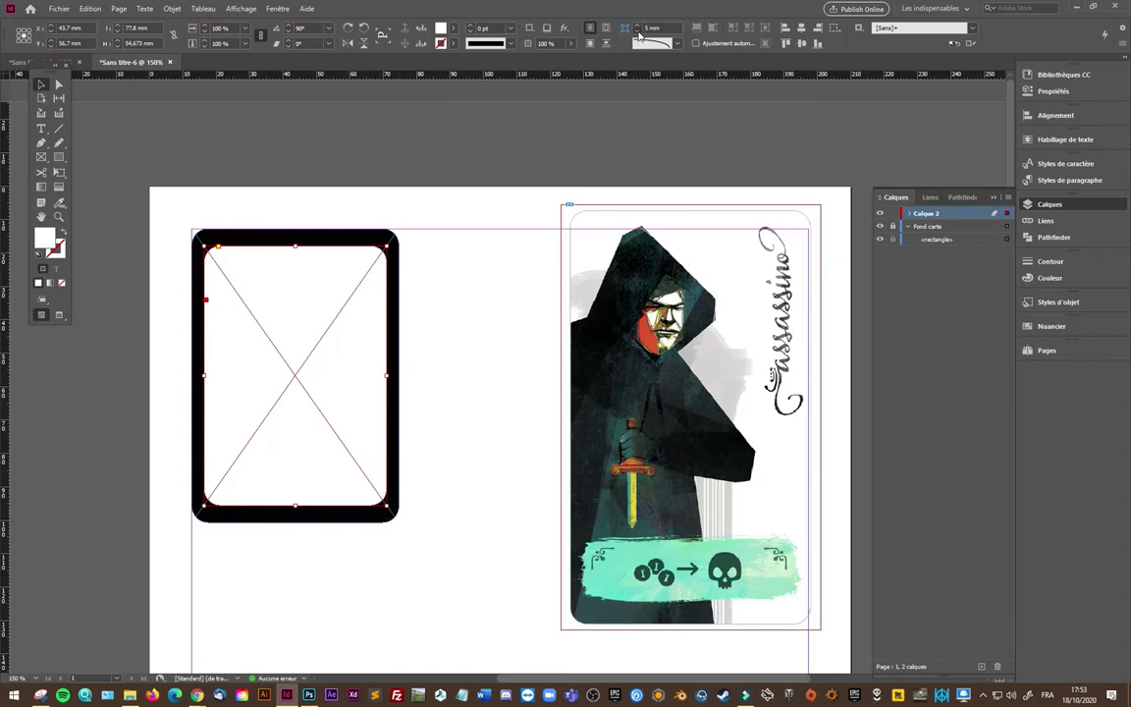
{"action": "left_click", "coordinate": [467, 367]}
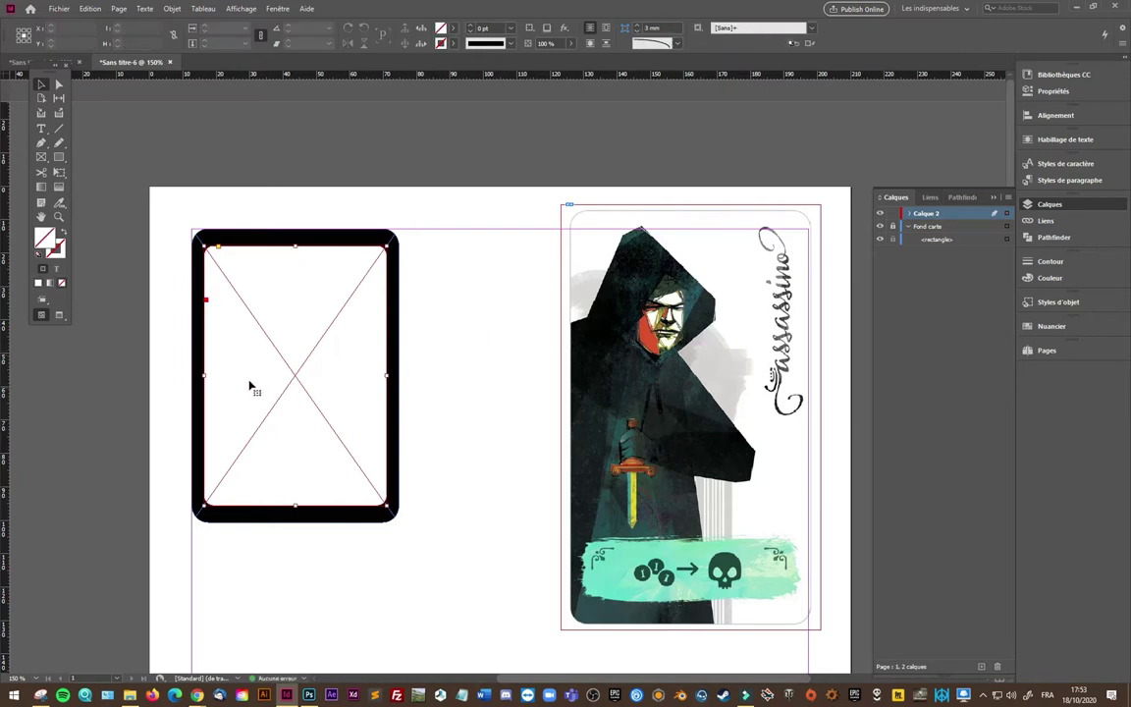
{"action": "left_click", "coordinate": [221, 379]}
{"action": "left_click_drag", "start_coordinate": [206, 374], "coordinate": [207, 375]}
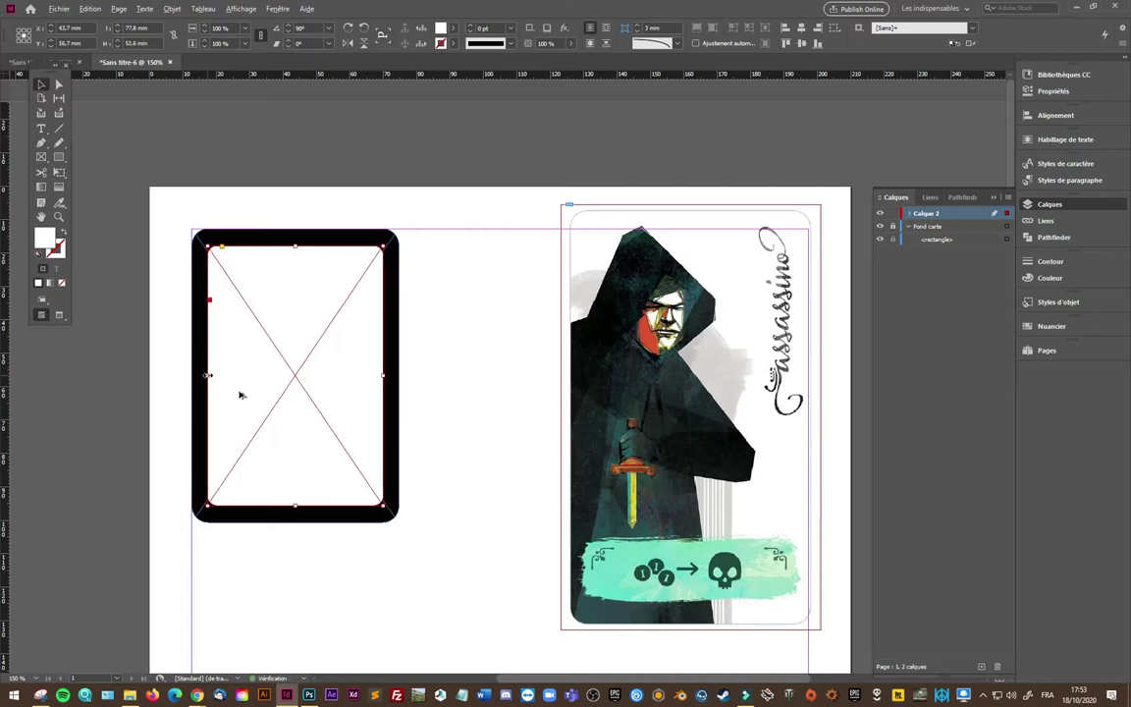
{"action": "left_click", "coordinate": [470, 414]}
{"action": "left_click", "coordinate": [278, 344]}
Step: Place the ocean golem artwork image-perso-07.jpg into the inner white panel
{"action": "key", "text": "ctrl+d"}
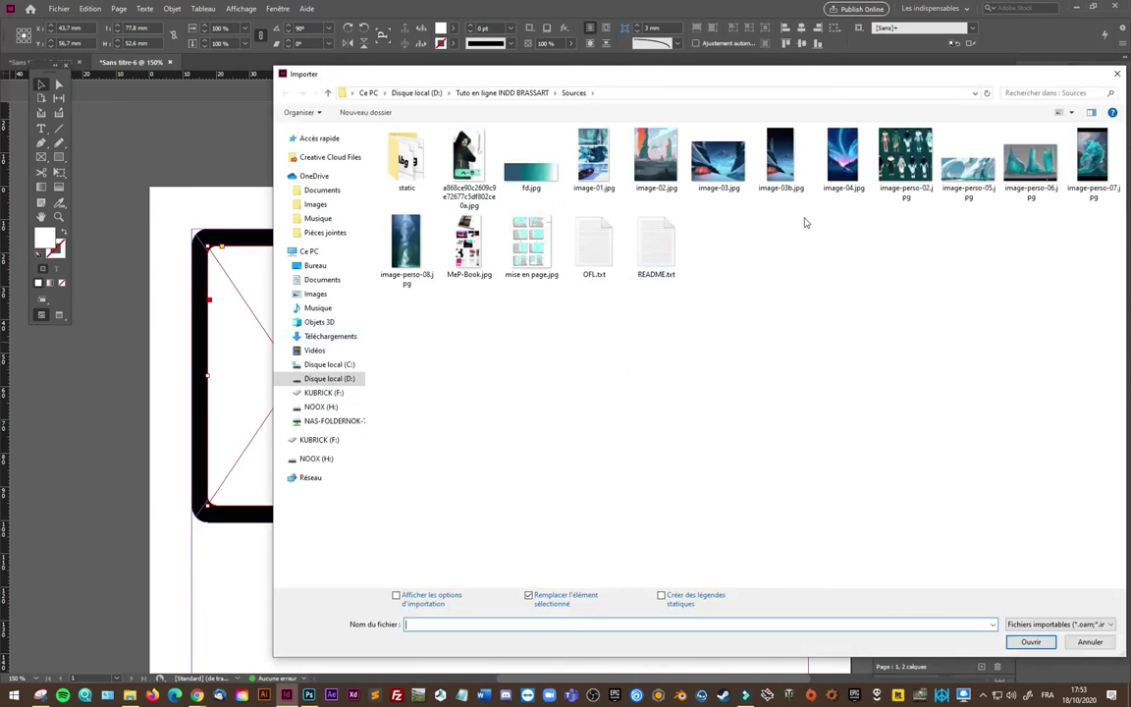
{"action": "left_click", "coordinate": [1092, 158]}
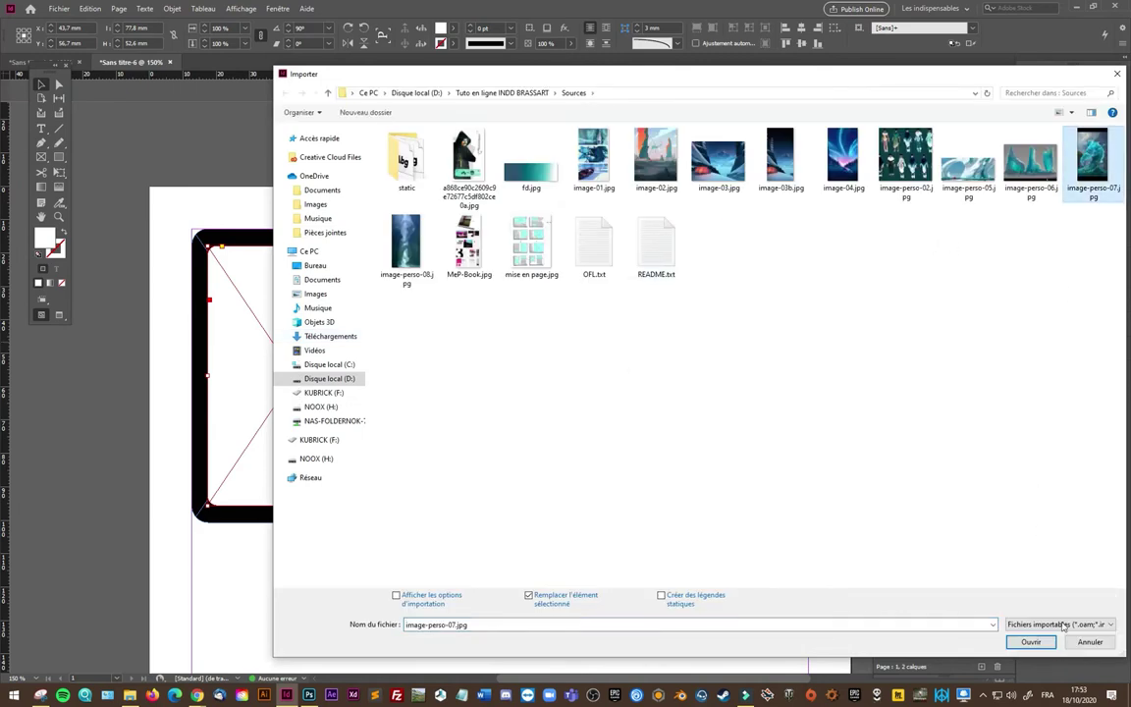
{"action": "left_click", "coordinate": [1030, 643]}
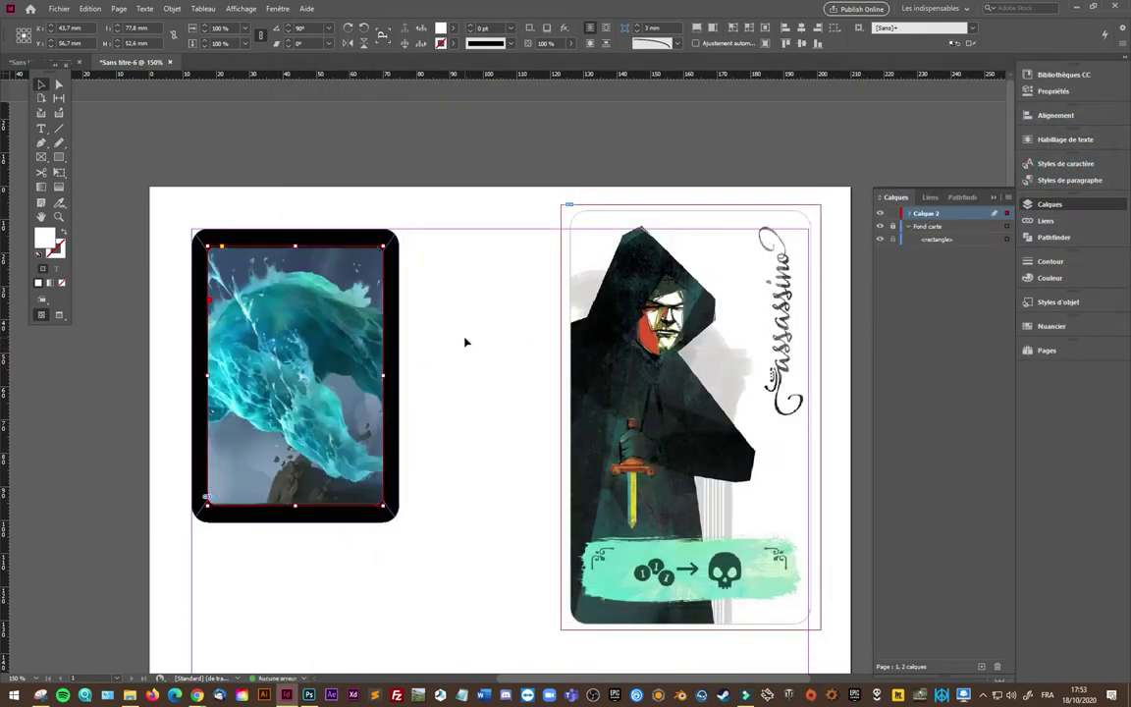
Step: Rotate the golem image 90° upright and scale it down to fit inside the border
{"action": "key", "text": "a"}
{"action": "left_click", "coordinate": [304, 363]}
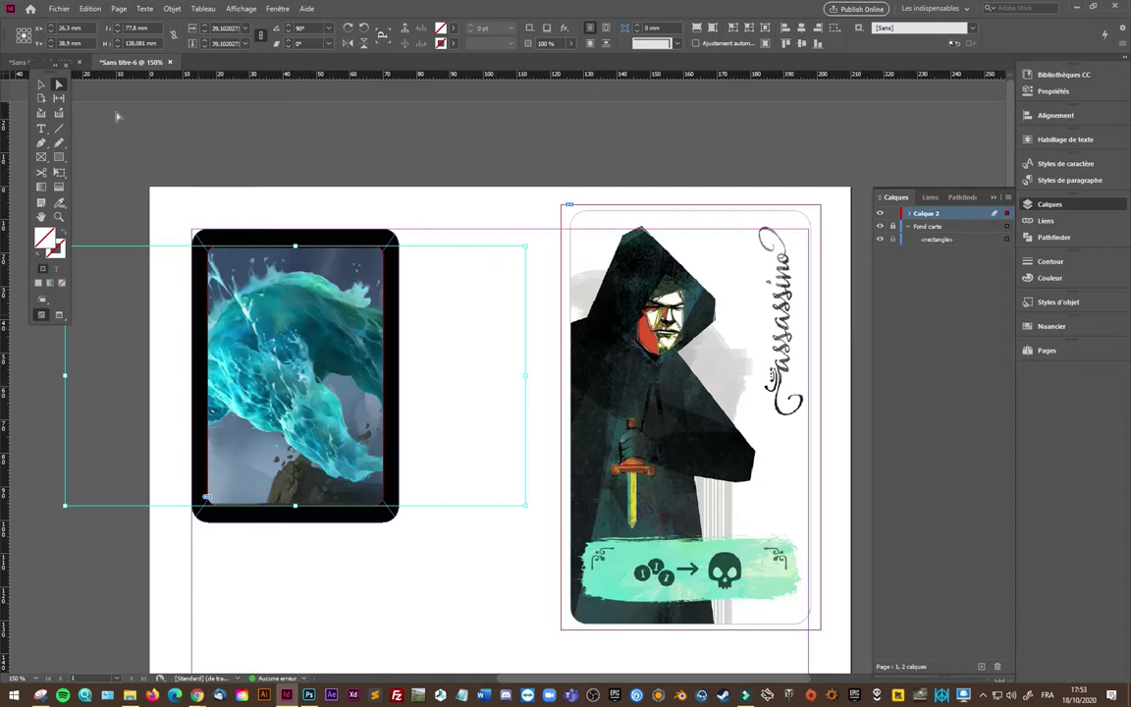
{"action": "left_click", "coordinate": [42, 86]}
{"action": "mouse_move", "coordinate": [532, 242]}
{"action": "left_mouse_down"}
{"action": "mouse_move", "coordinate": [568, 372]}
{"action": "mouse_move", "coordinate": [556, 530]}
{"action": "mouse_move", "coordinate": [424, 624]}
{"action": "left_mouse_up"}
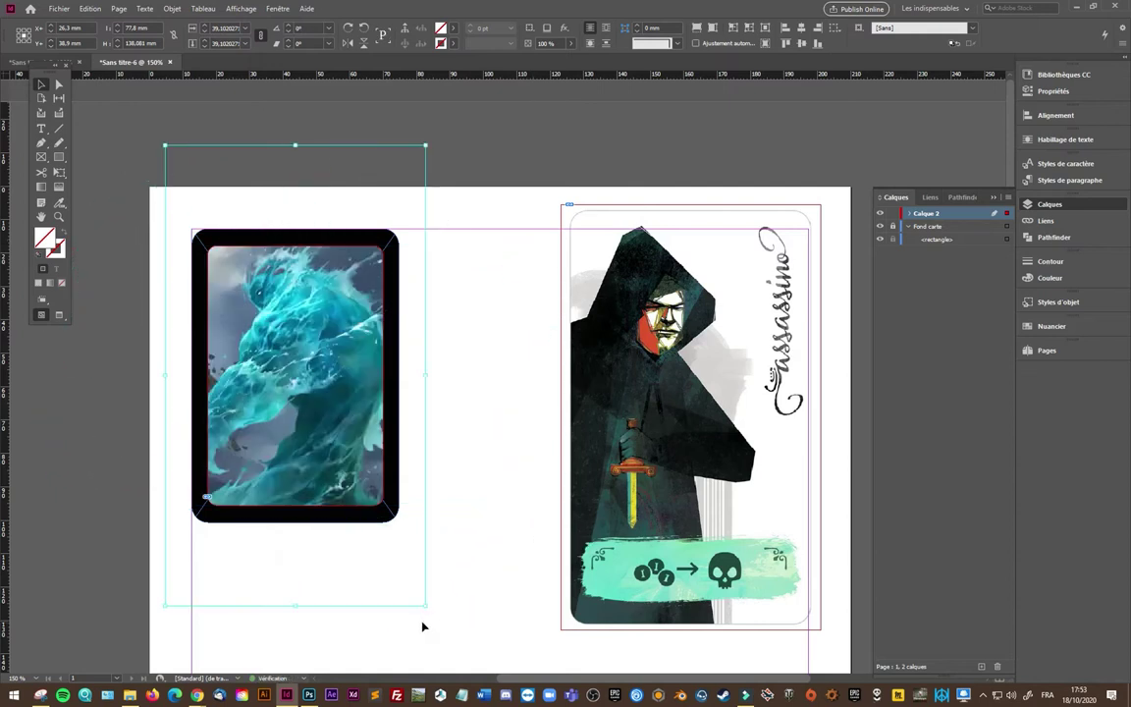
{"action": "left_click_drag", "start_coordinate": [426, 604], "coordinate": [387, 536]}
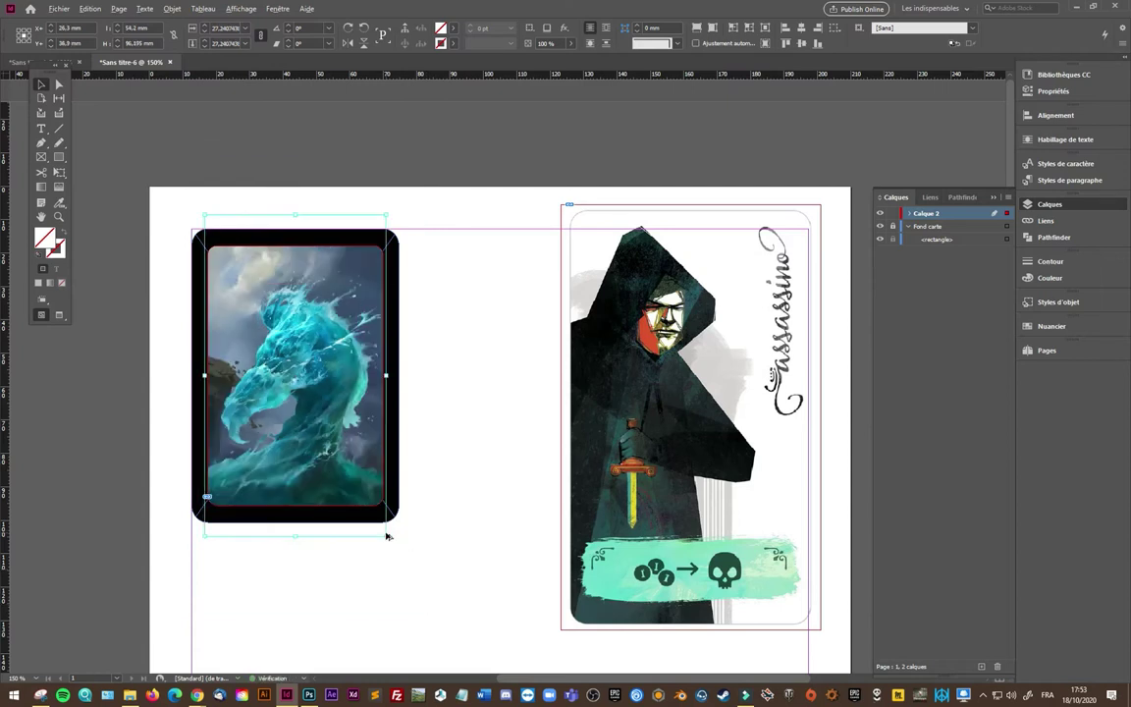
{"action": "left_click", "coordinate": [467, 512]}
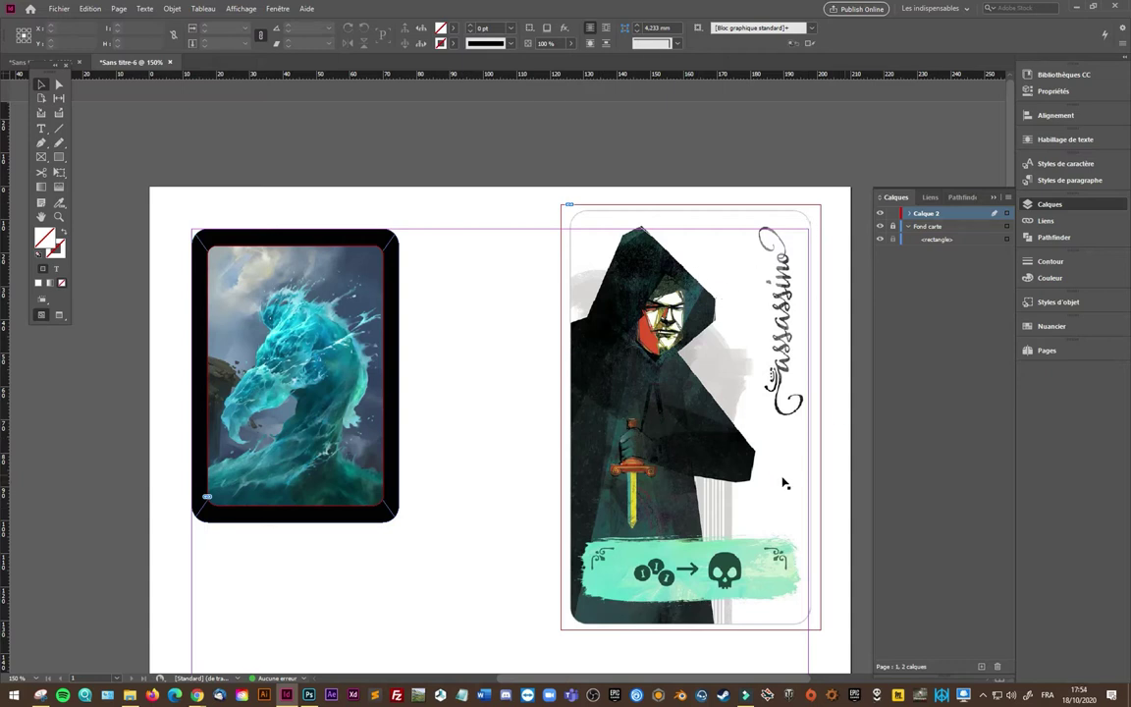
Step: Draw a text frame below the golem card containing the title 'Ocean Golem' and select it
{"action": "left_click", "coordinate": [39, 129]}
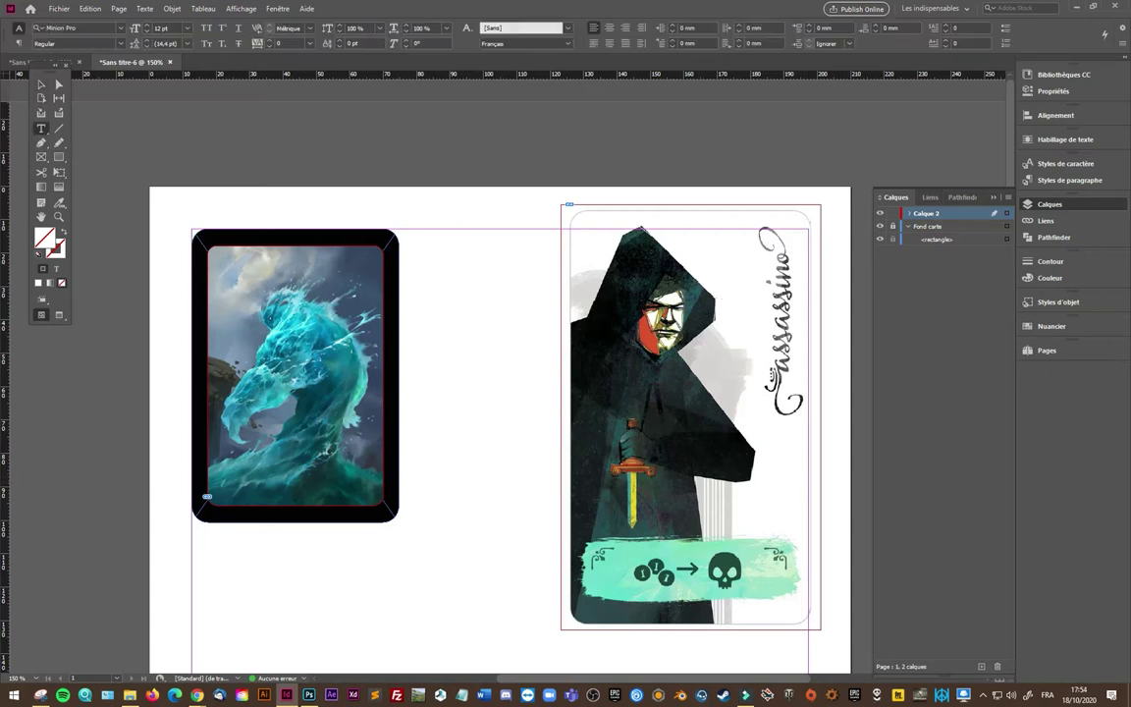
{"action": "mouse_move", "coordinate": [237, 557]}
{"action": "left_mouse_down"}
{"action": "mouse_move", "coordinate": [399, 625]}
{"action": "mouse_move", "coordinate": [451, 605]}
{"action": "left_mouse_up"}
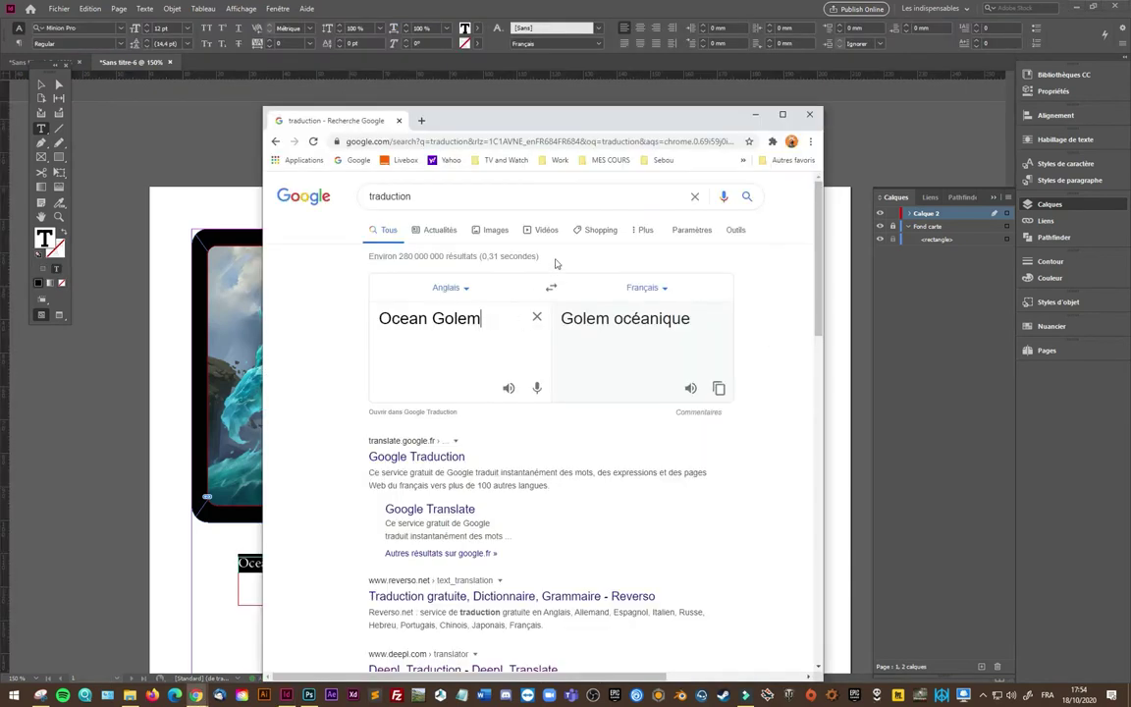
{"action": "left_click", "coordinate": [756, 115]}
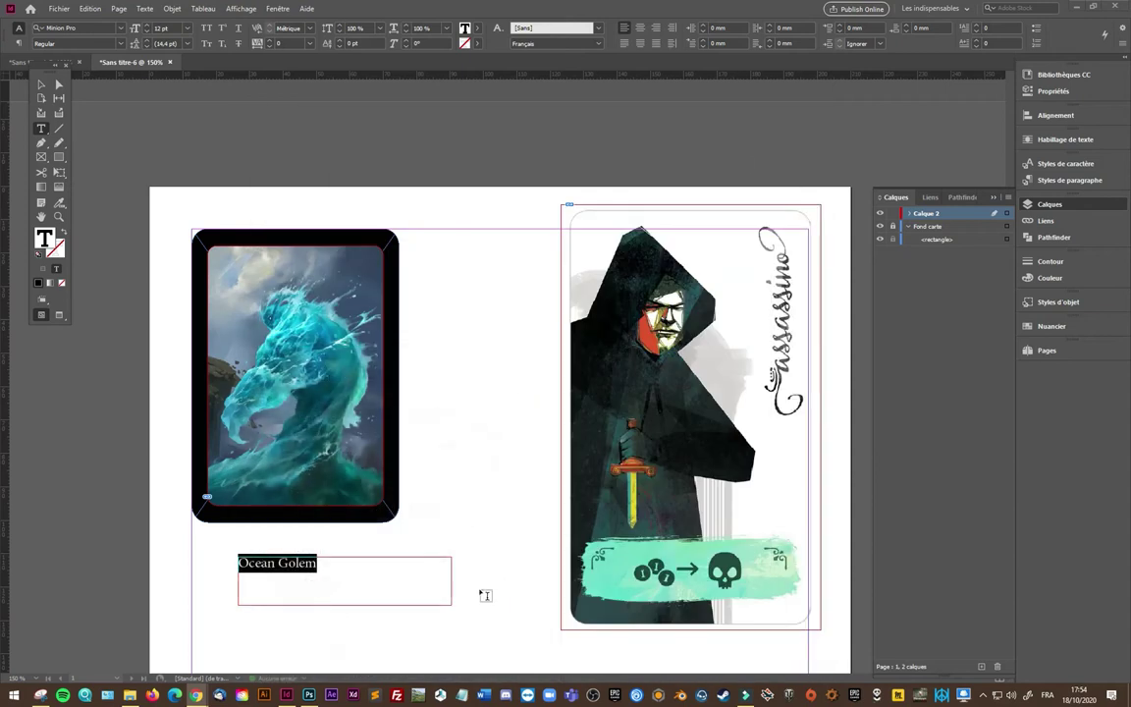
{"action": "left_click", "coordinate": [327, 565]}
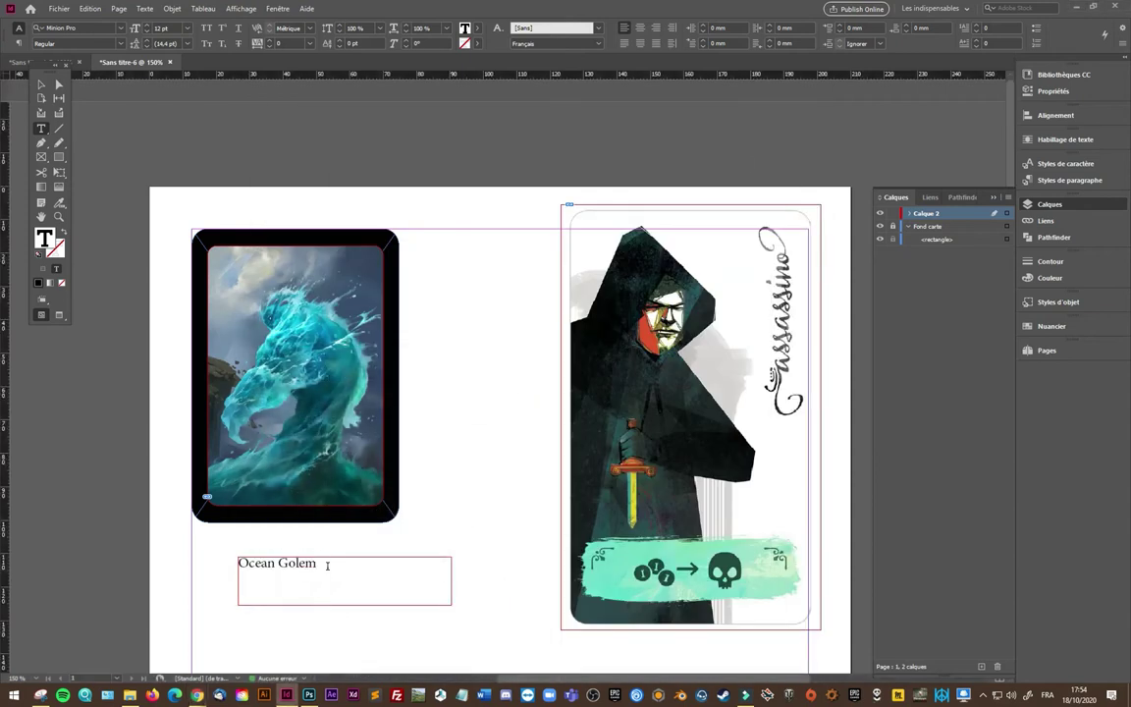
{"action": "left_click_drag", "start_coordinate": [329, 561], "coordinate": [237, 560]}
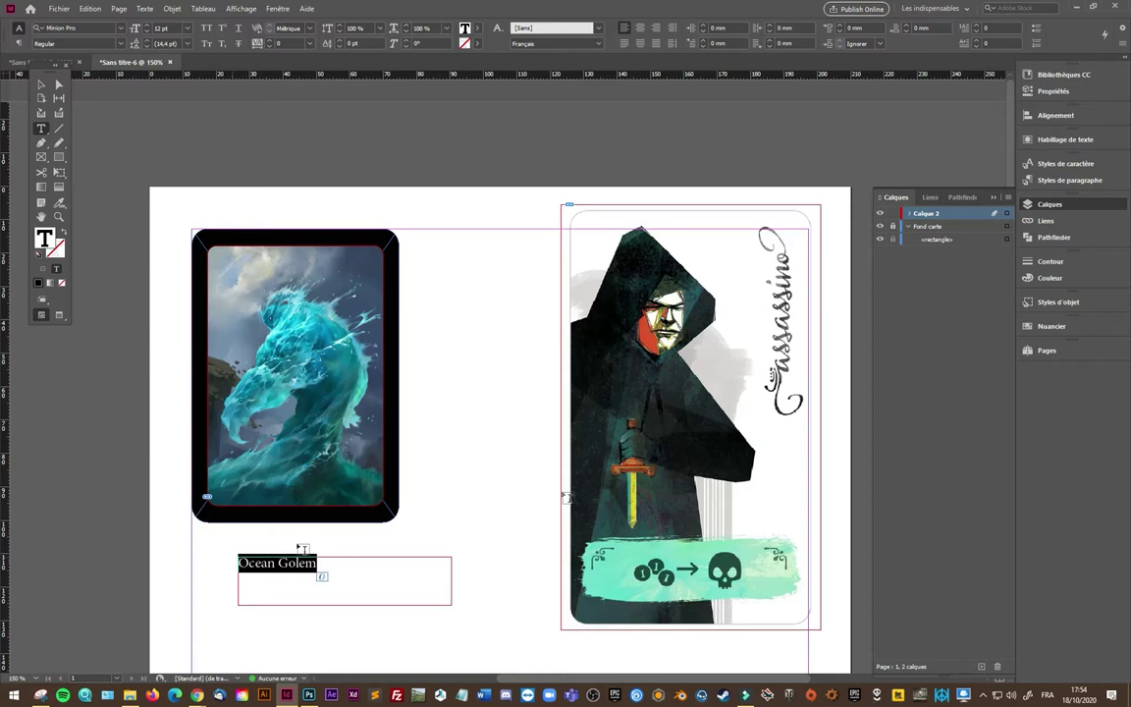
{"action": "left_click", "coordinate": [121, 28]}
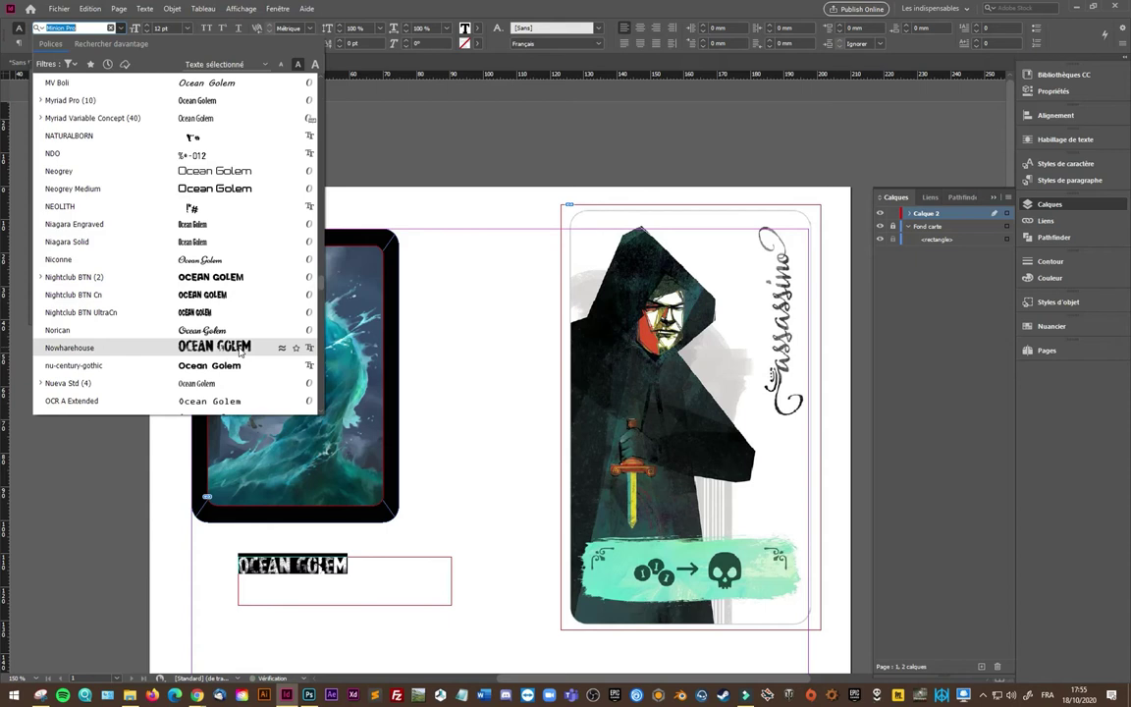
Step: Apply the Nowharehouse font and a white [Papier] fill to the Ocean Golem title
{"action": "left_click", "coordinate": [240, 348]}
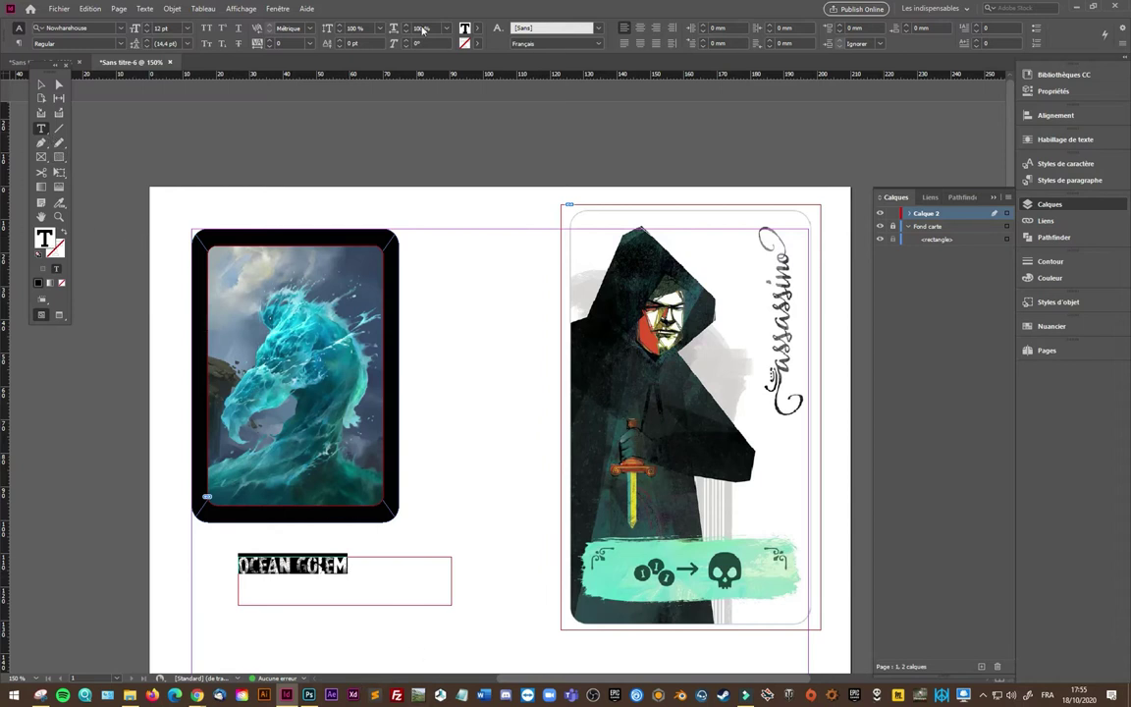
{"action": "left_click", "coordinate": [478, 27]}
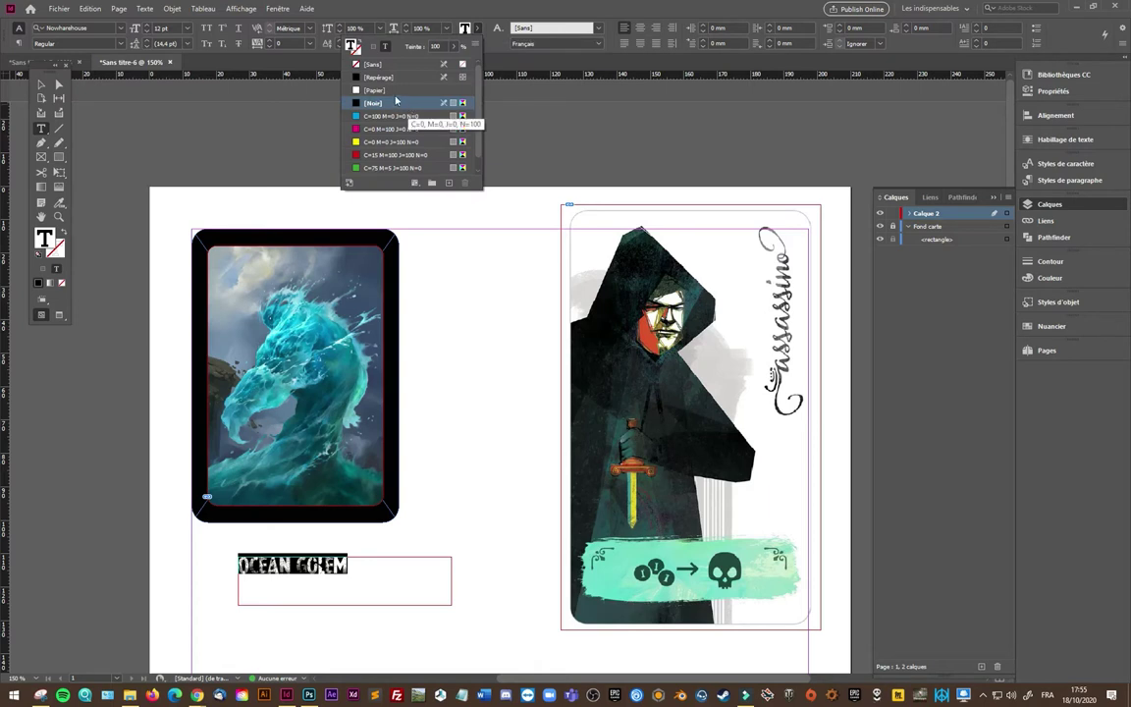
{"action": "left_click", "coordinate": [383, 89]}
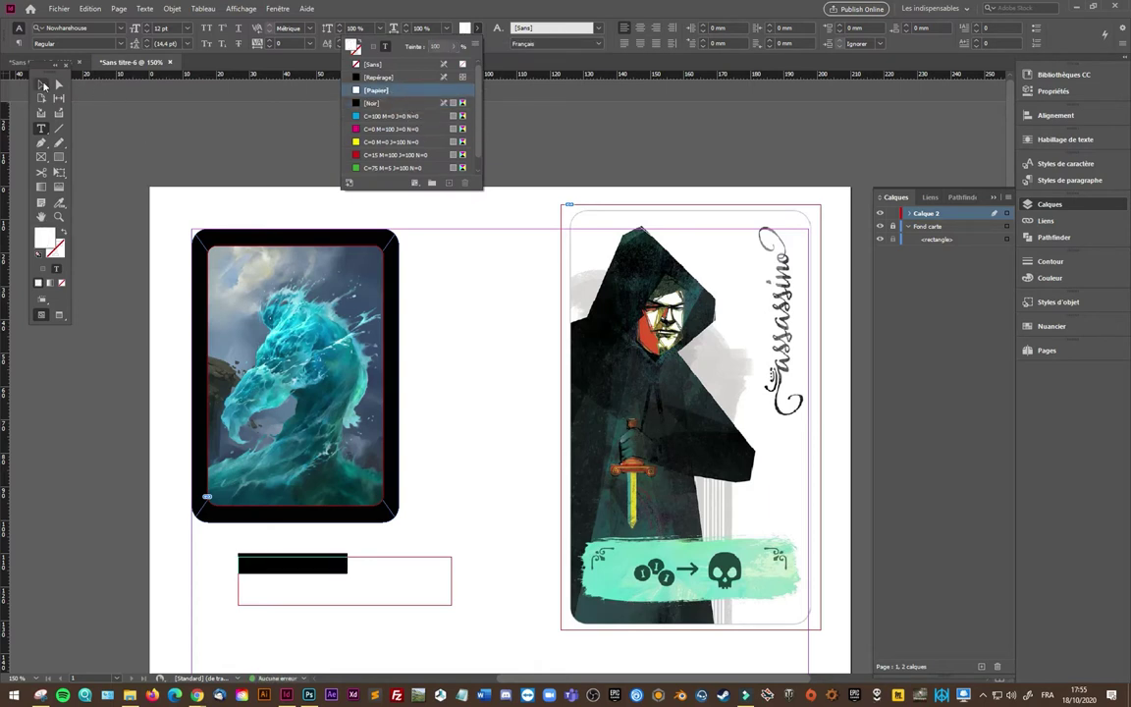
{"action": "left_click", "coordinate": [399, 598]}
{"action": "key", "text": "Escape"}
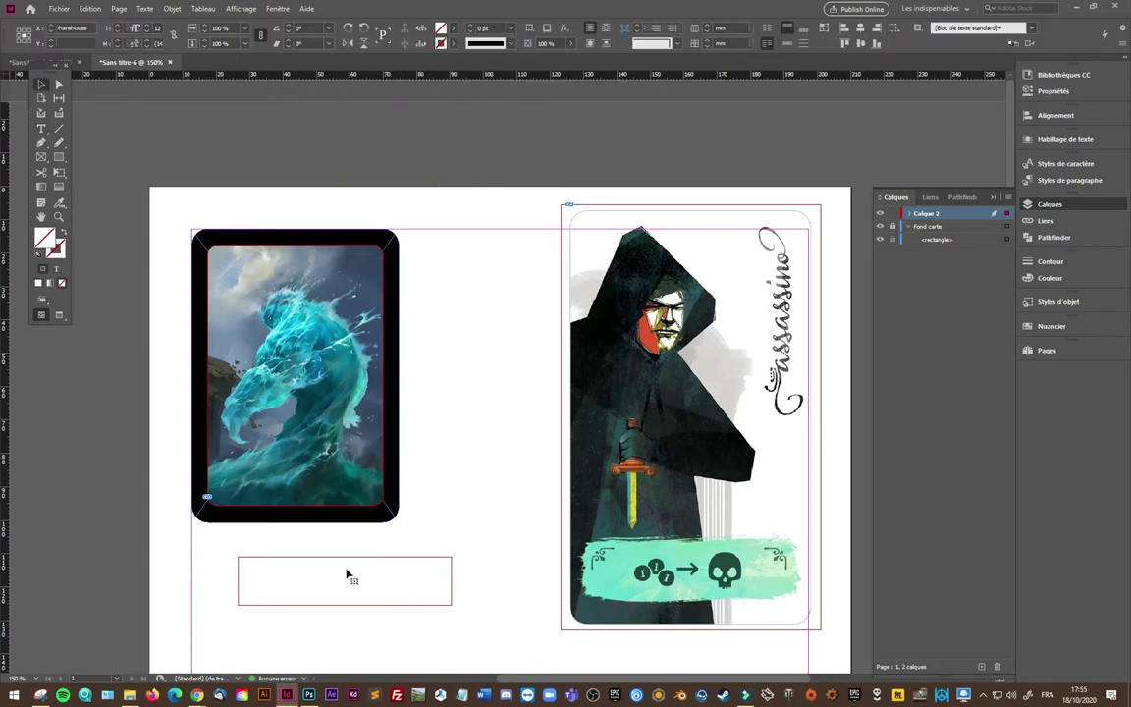
Step: Rotate the Ocean Golem title frame 90° and place it along the artwork's right edge
{"action": "mouse_move", "coordinate": [324, 567]}
{"action": "left_mouse_down"}
{"action": "mouse_move", "coordinate": [412, 378]}
{"action": "mouse_move", "coordinate": [390, 251]}
{"action": "left_mouse_up"}
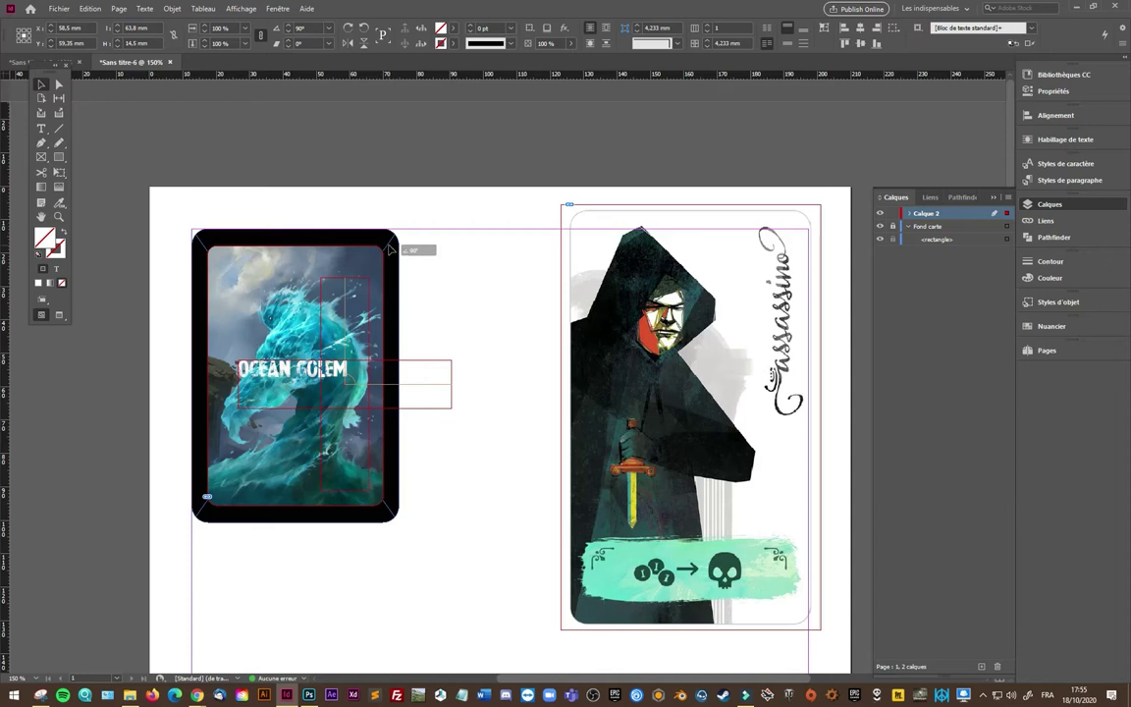
{"action": "left_click_drag", "start_coordinate": [333, 437], "coordinate": [364, 369]}
{"action": "left_click_drag", "start_coordinate": [357, 412], "coordinate": [355, 418]}
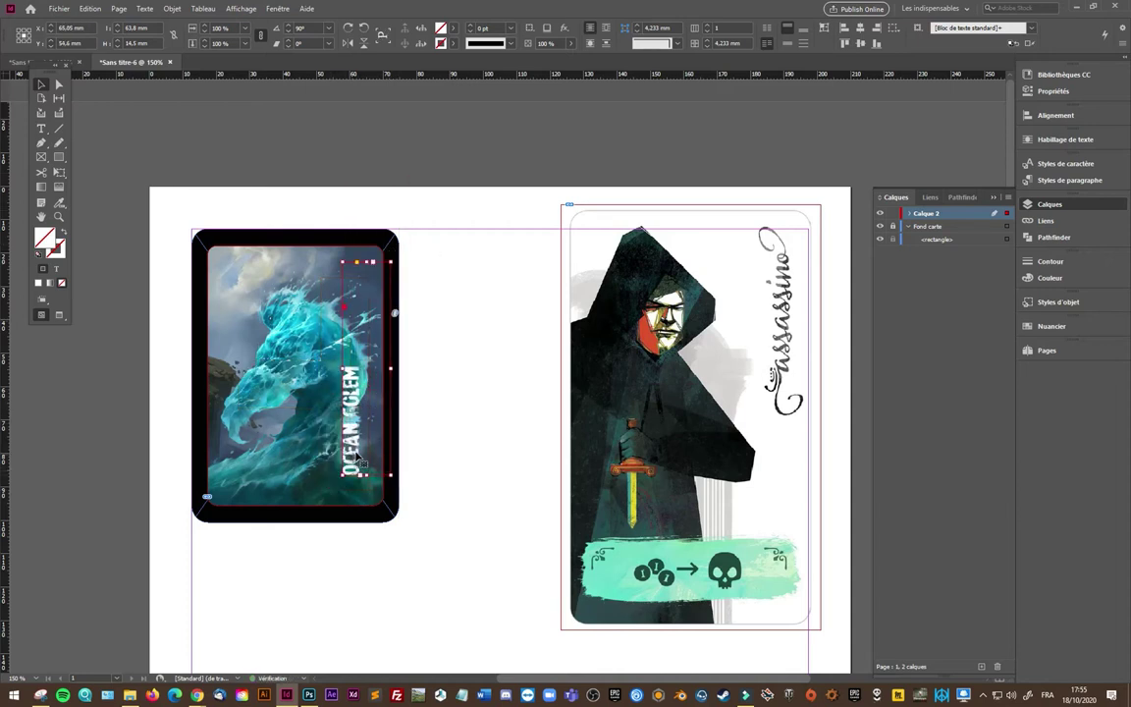
{"action": "left_click", "coordinate": [41, 128]}
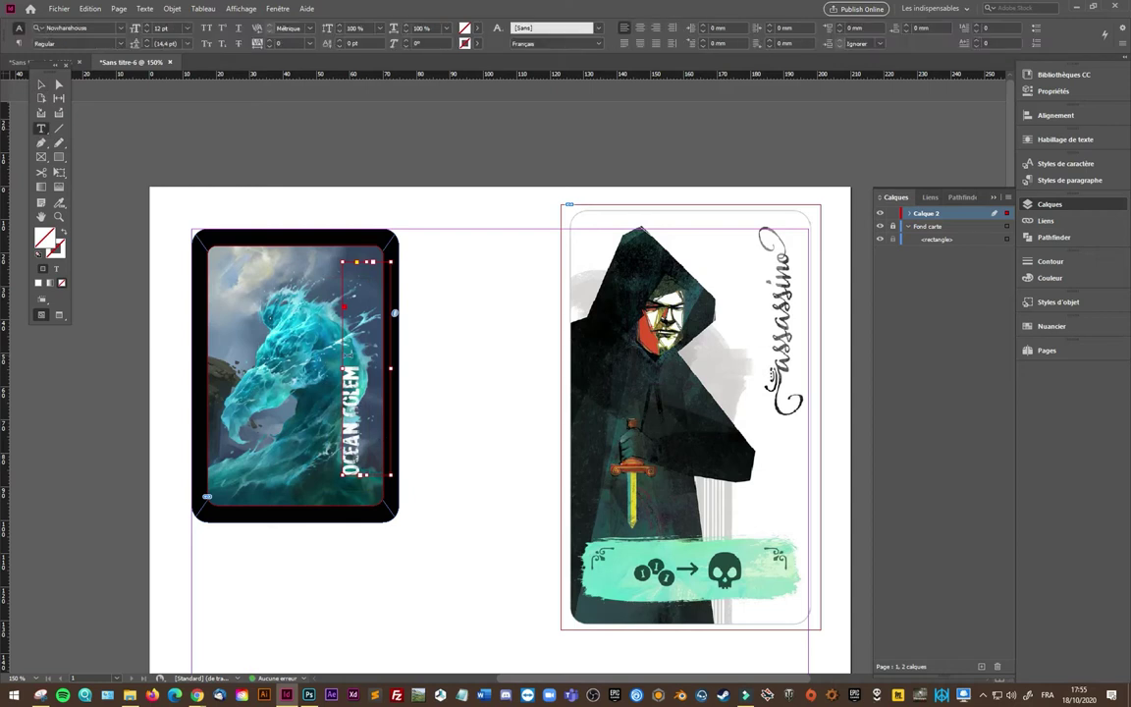
{"action": "left_click_drag", "start_coordinate": [334, 461], "coordinate": [316, 407]}
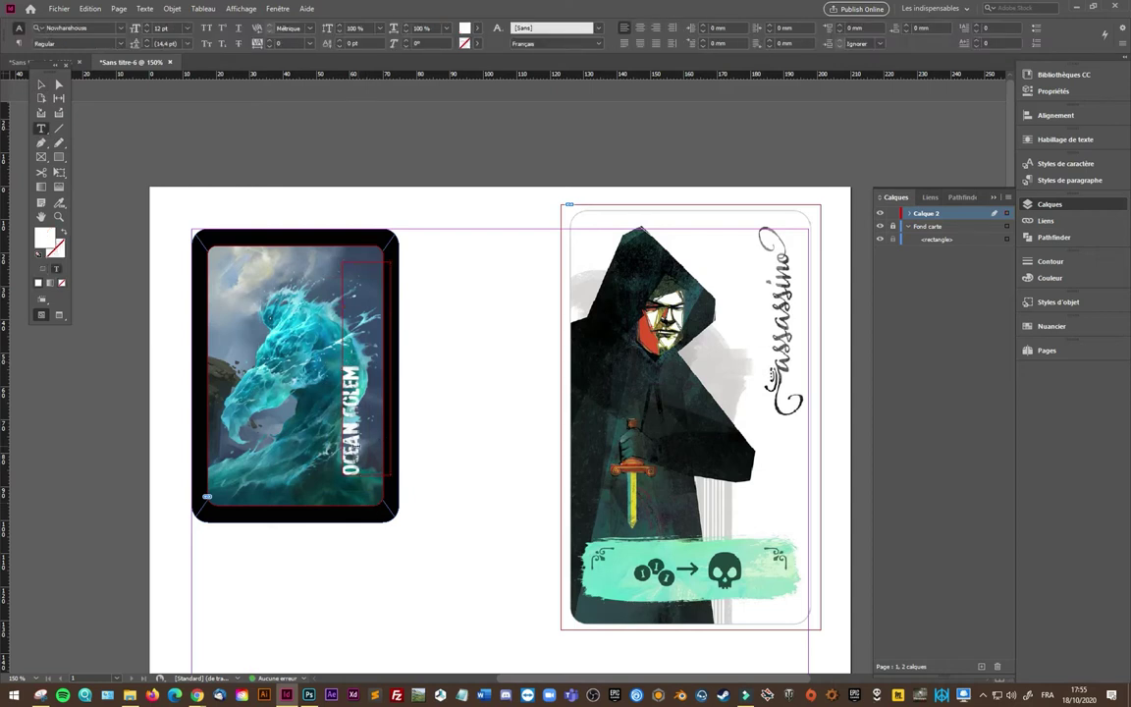
Step: Reduce the whole vertical title's font size from 36 pt to 23 pt
{"action": "key", "text": "ctrl+a"}
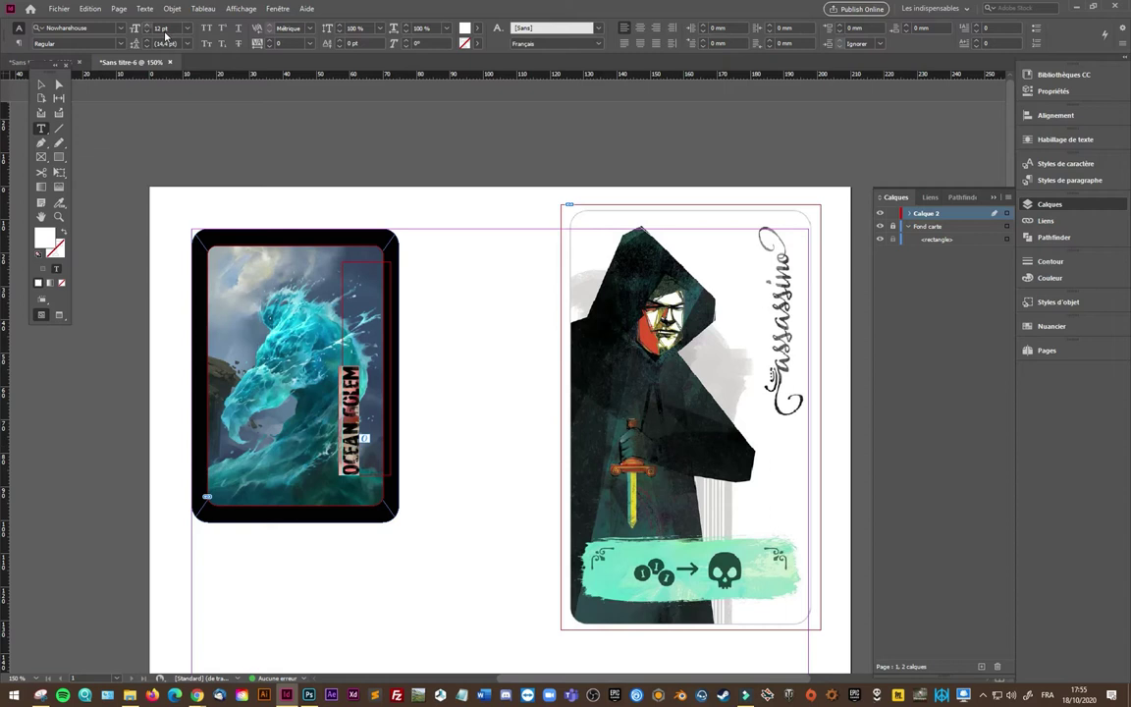
{"action": "left_click", "coordinate": [165, 35]}
{"action": "left_click", "coordinate": [180, 186]}
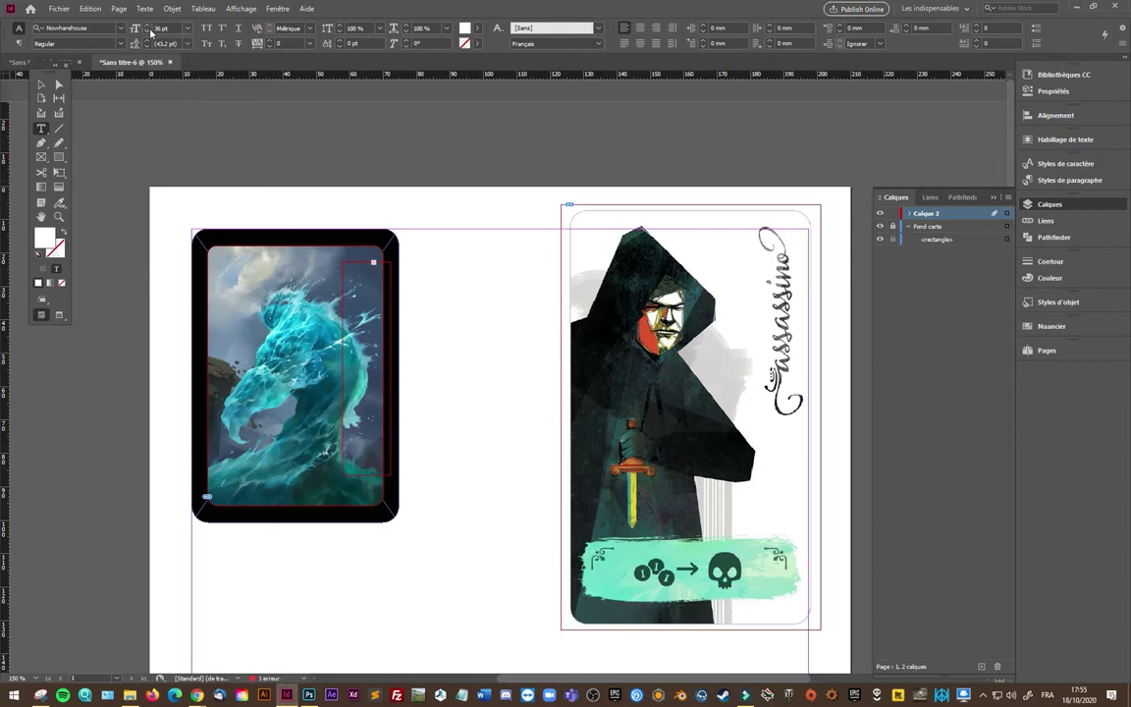
{"action": "left_click", "coordinate": [146, 33]}
{"action": "left_click", "coordinate": [146, 32]}
{"action": "left_click", "coordinate": [147, 32]}
{"action": "left_click", "coordinate": [146, 32]}
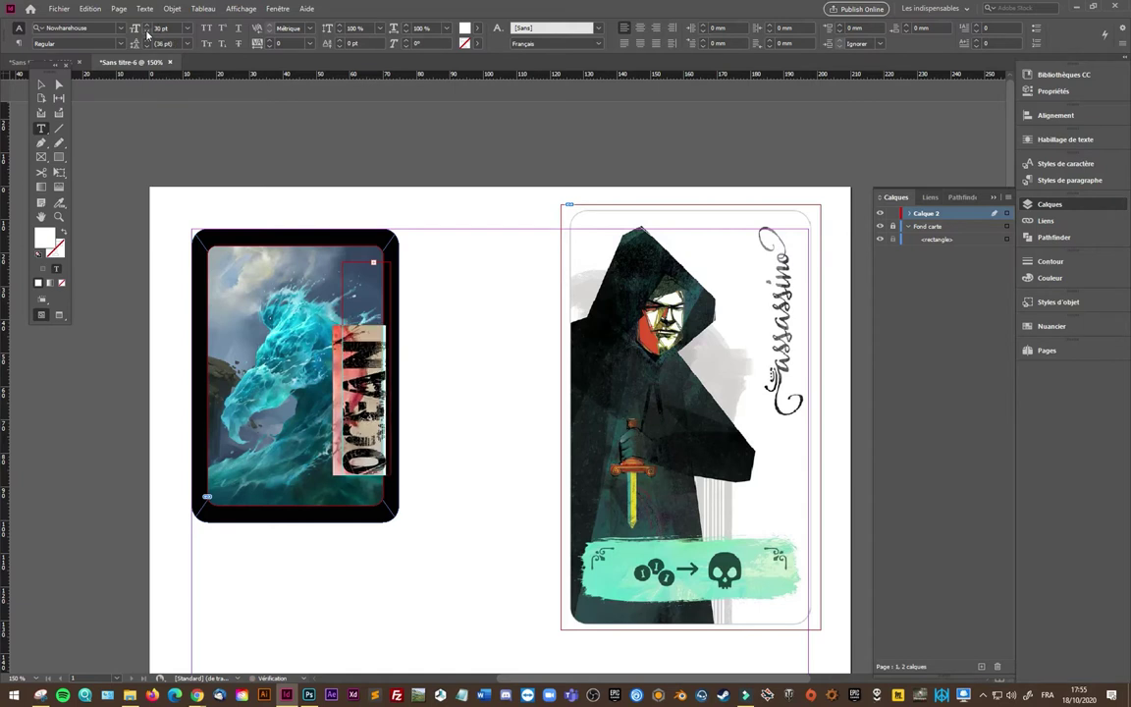
{"action": "left_click", "coordinate": [146, 32]}
{"action": "left_click", "coordinate": [146, 33]}
{"action": "left_click", "coordinate": [146, 32]}
{"action": "left_click", "coordinate": [146, 32]}
{"action": "left_click", "coordinate": [147, 33]}
{"action": "left_click", "coordinate": [146, 33]}
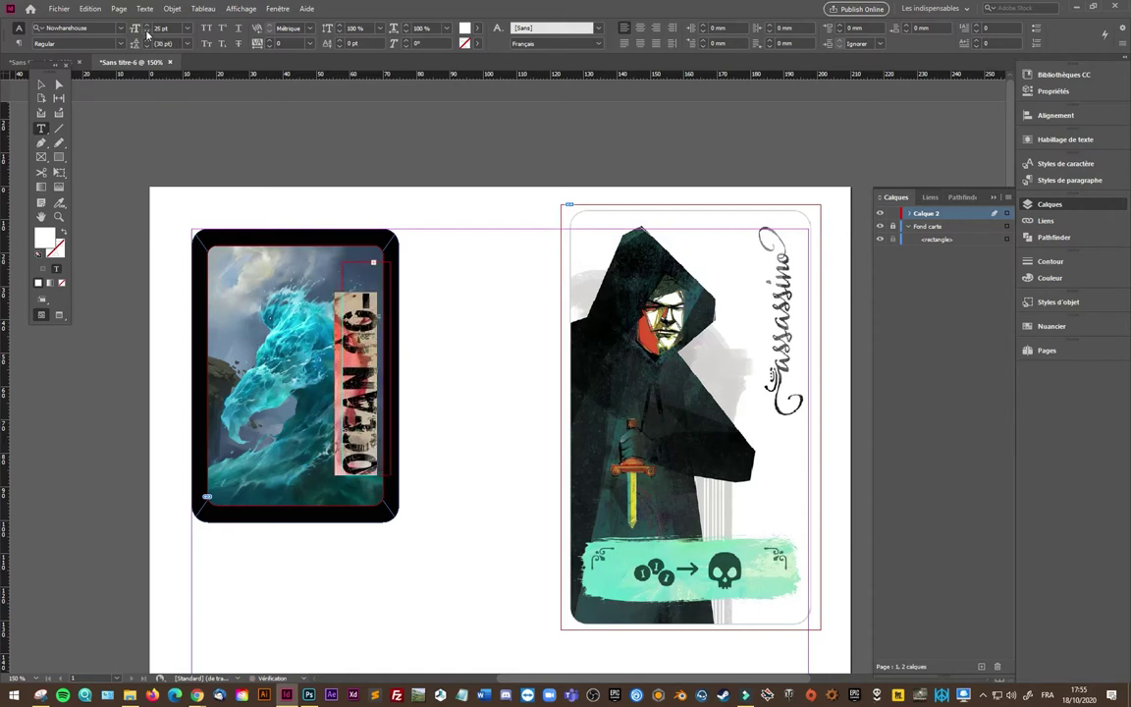
{"action": "left_click", "coordinate": [146, 33]}
{"action": "left_click", "coordinate": [146, 32]}
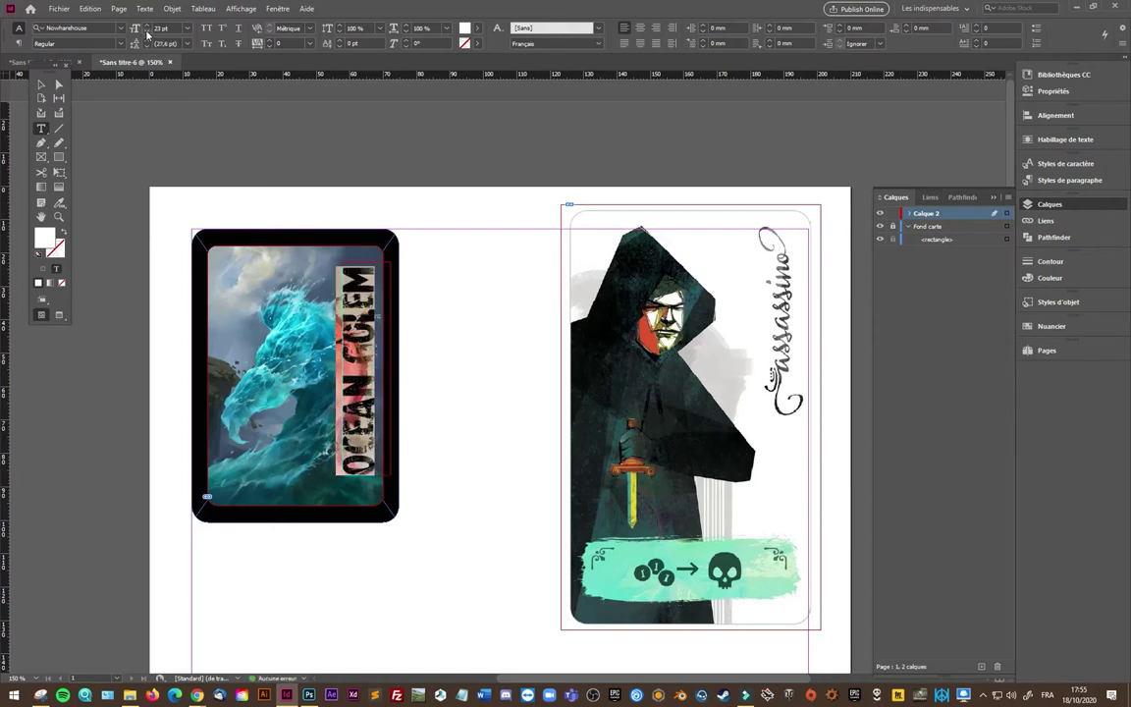
Step: Fine-tune the title frame's position along the card's top-right edge
{"action": "left_click", "coordinate": [41, 84]}
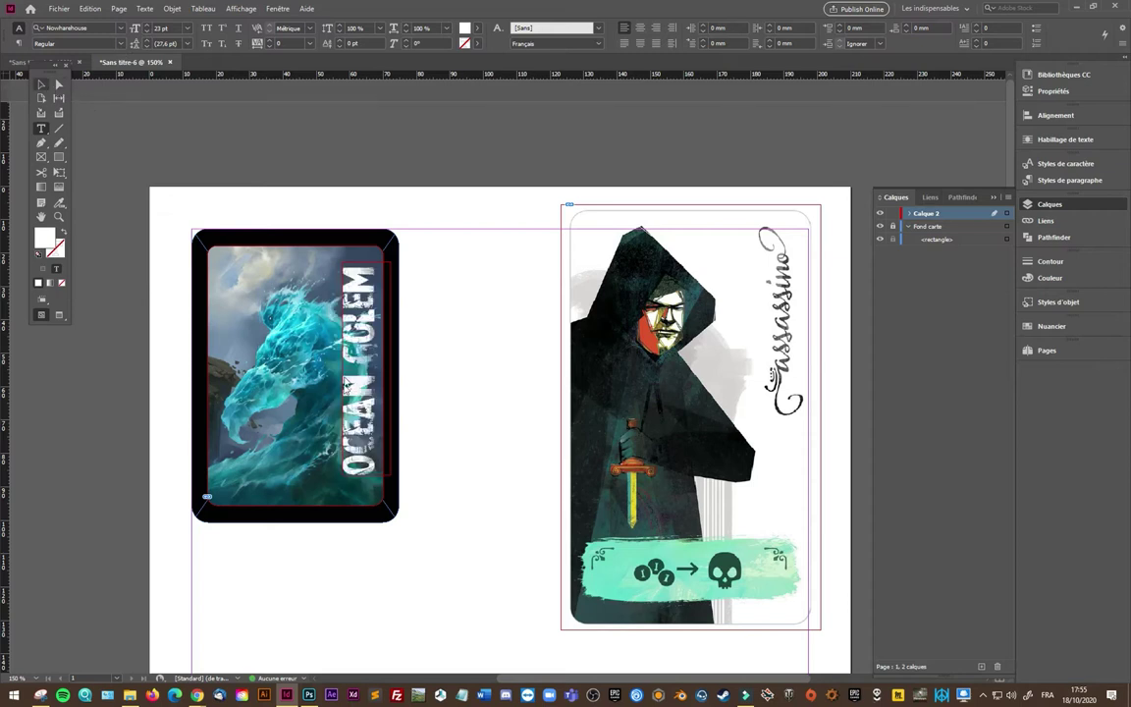
{"action": "left_click", "coordinate": [361, 386]}
{"action": "left_click_drag", "start_coordinate": [361, 386], "coordinate": [365, 388]}
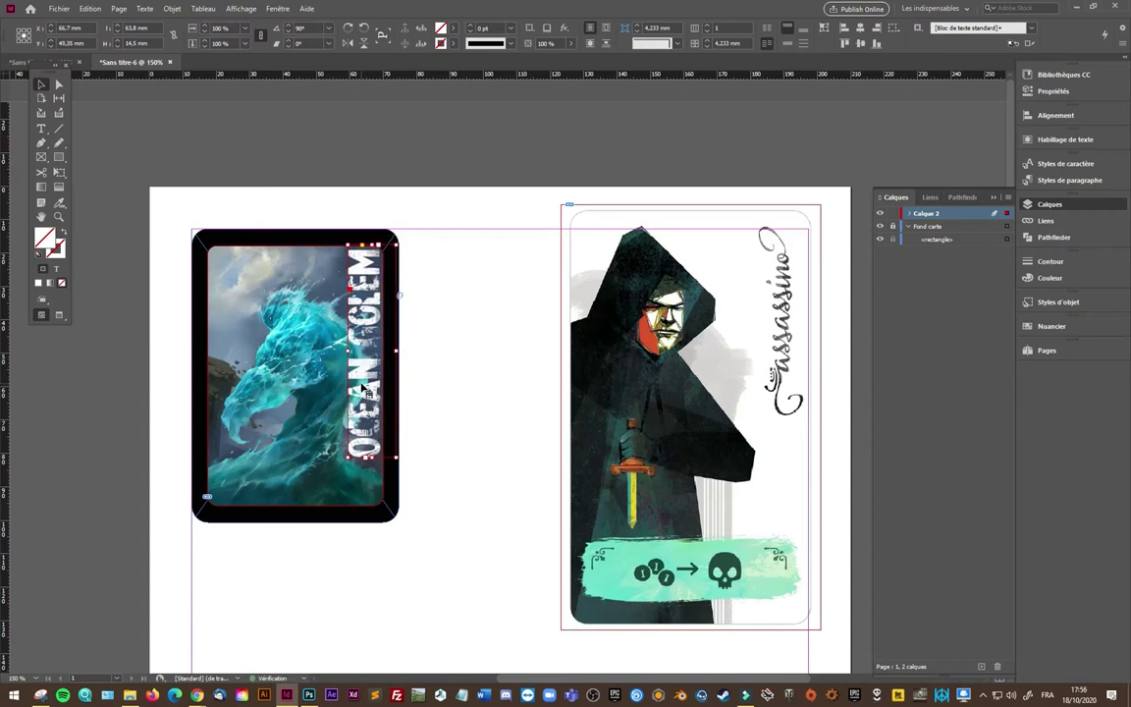
{"action": "left_click_drag", "start_coordinate": [364, 389], "coordinate": [370, 394]}
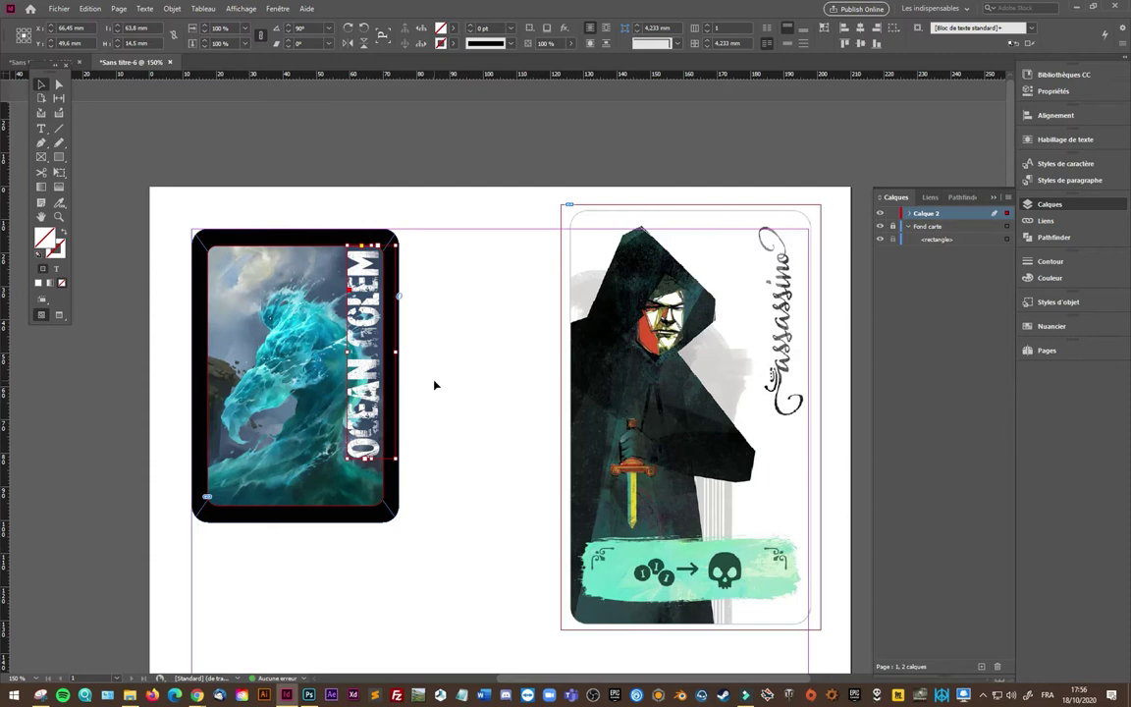
{"action": "left_click_drag", "start_coordinate": [396, 356], "coordinate": [386, 353]}
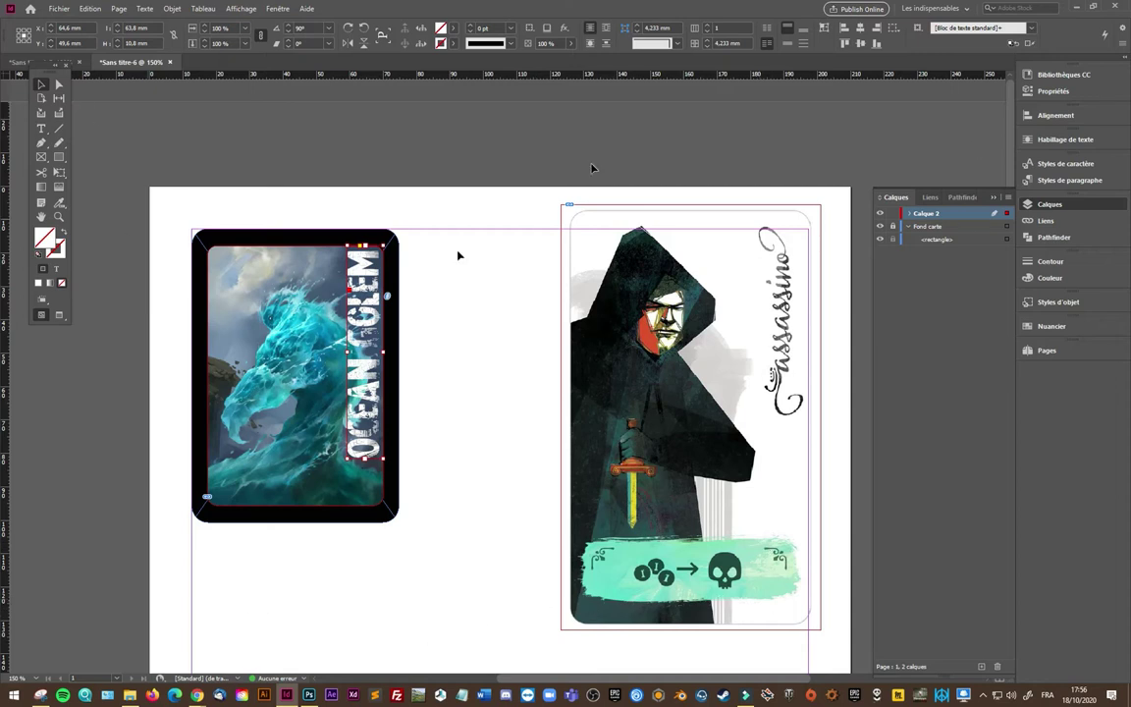
Step: Switch from InDesign over to Photoshop
{"action": "left_click", "coordinate": [309, 695]}
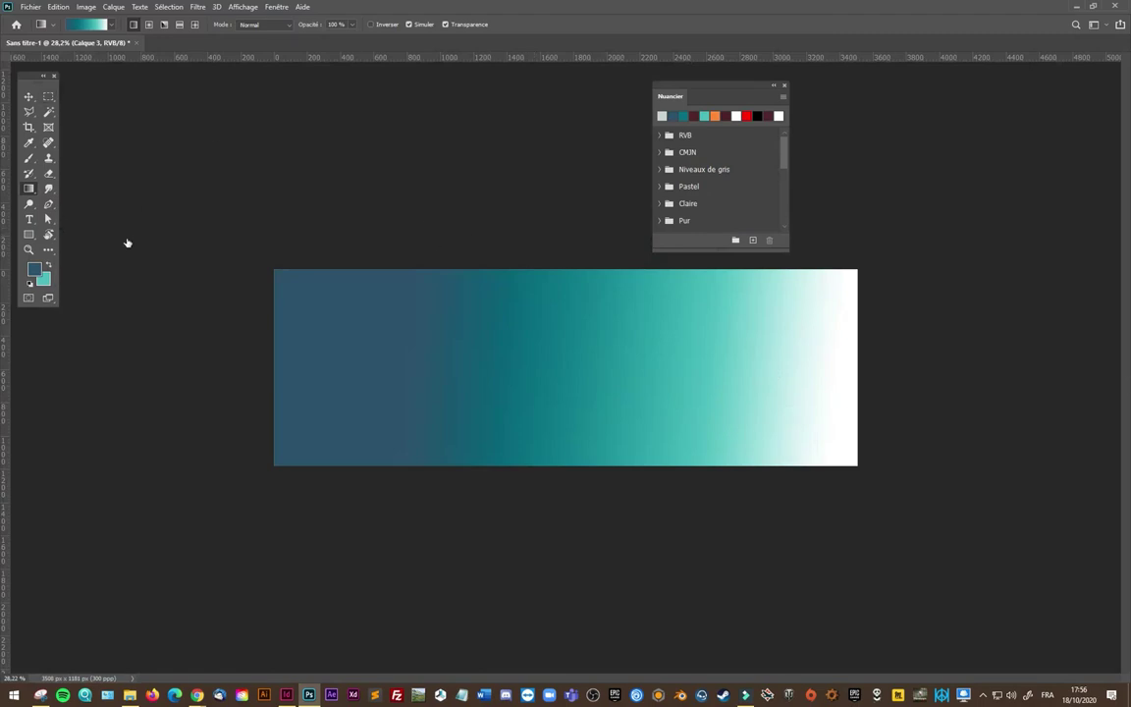
Step: Undo the teal gradient and load a textured pastel dry brush at 60 px
{"action": "key", "text": "ctrl+z"}
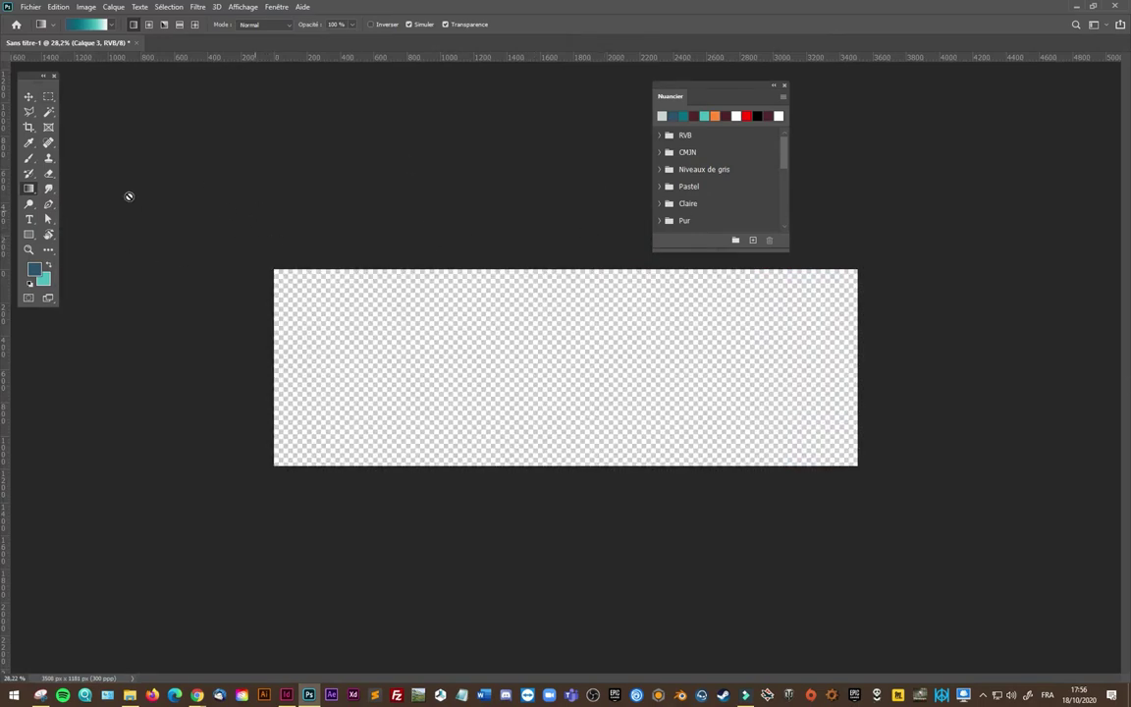
{"action": "left_click", "coordinate": [28, 158]}
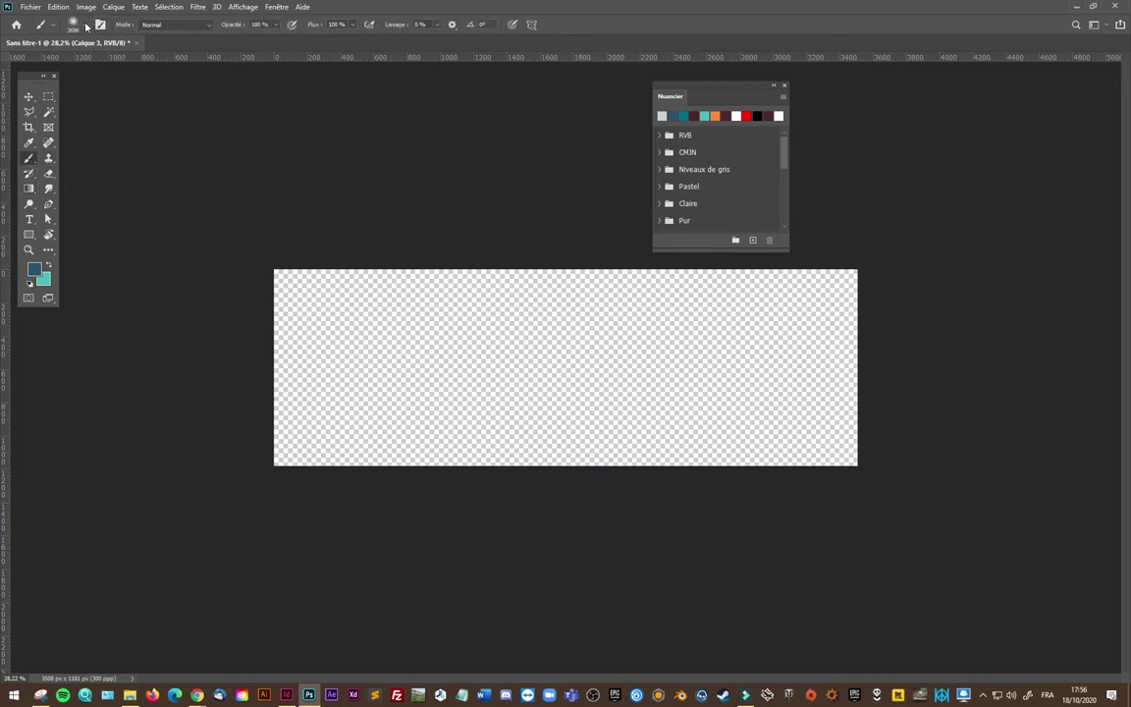
{"action": "left_click", "coordinate": [85, 26]}
{"action": "scroll", "coordinate": [110, 471], "scroll_direction": "down", "scroll_amount": 2}
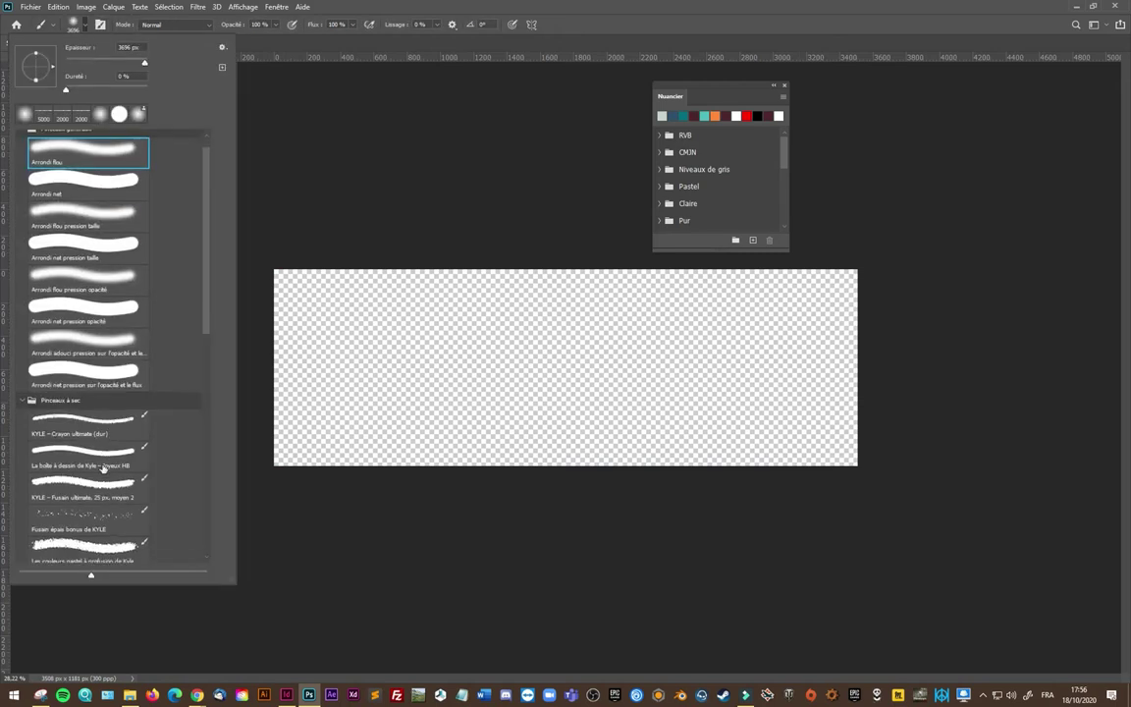
{"action": "left_click", "coordinate": [99, 521]}
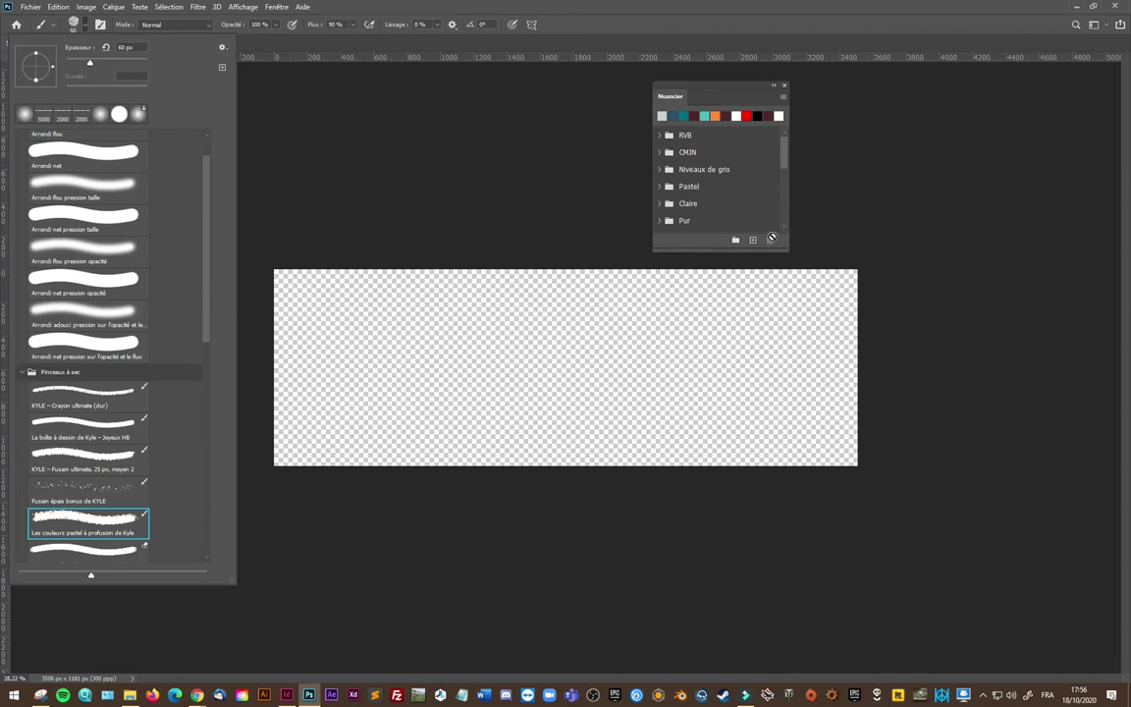
{"action": "key", "text": "Escape"}
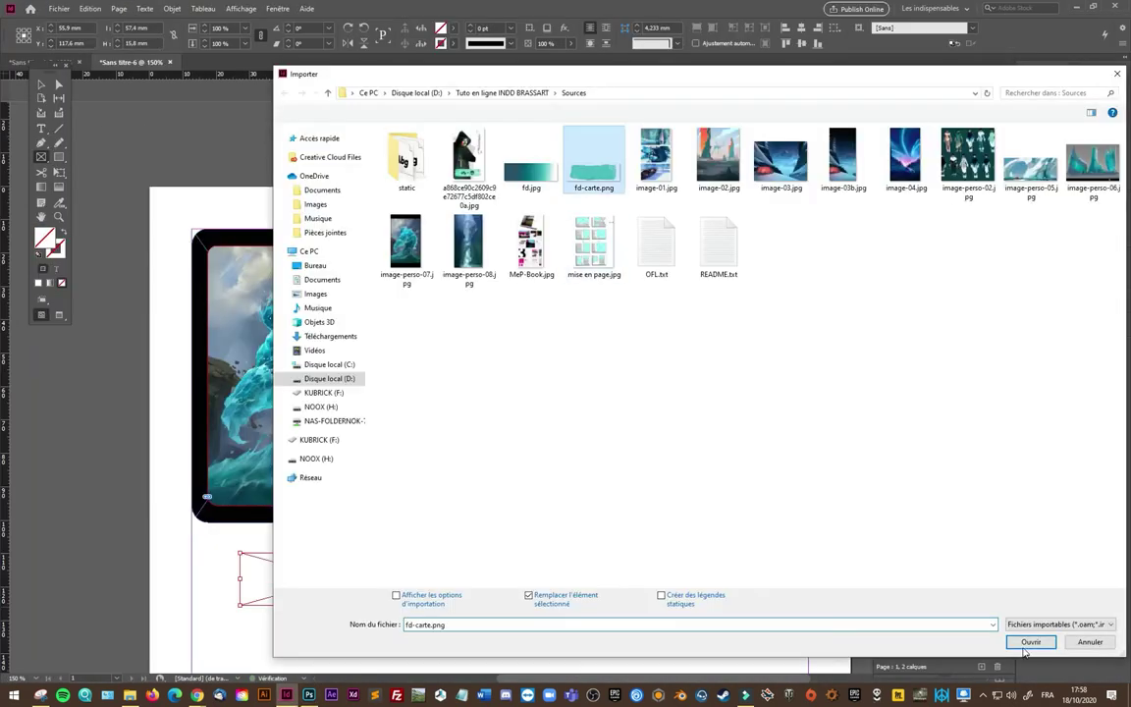
Step: Export the teal banner as PNG-24, overwriting fd-carte.png in the Sources folder
{"action": "left_click", "coordinate": [1028, 644]}
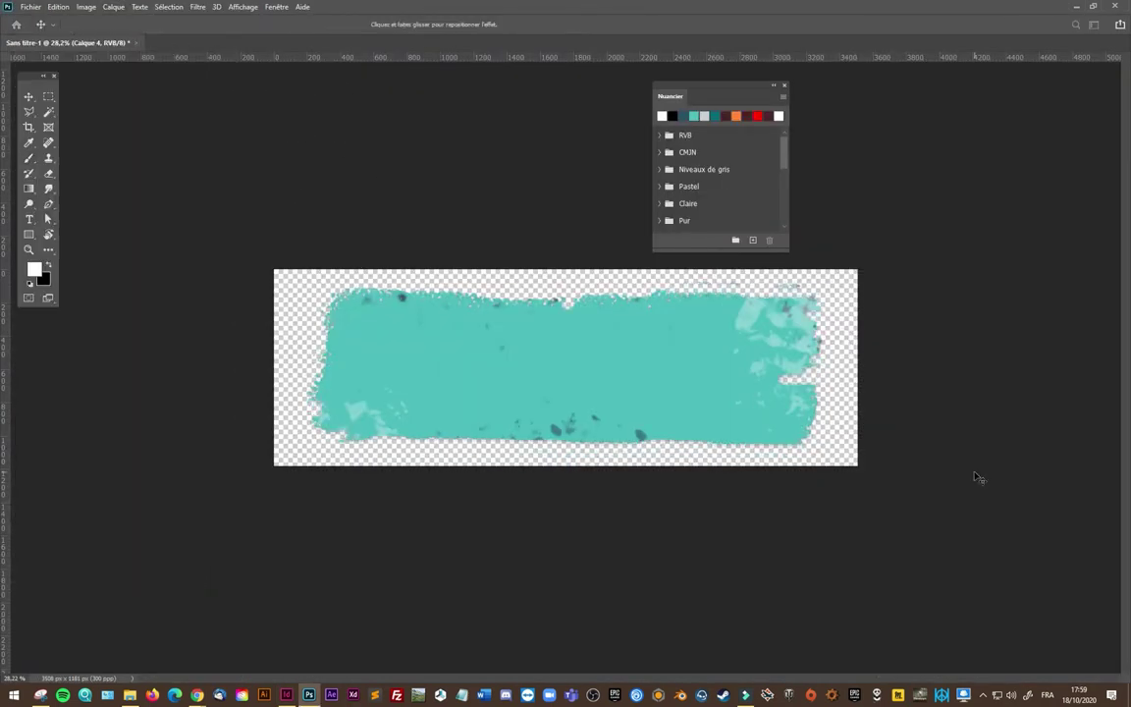
{"action": "key", "text": "b"}
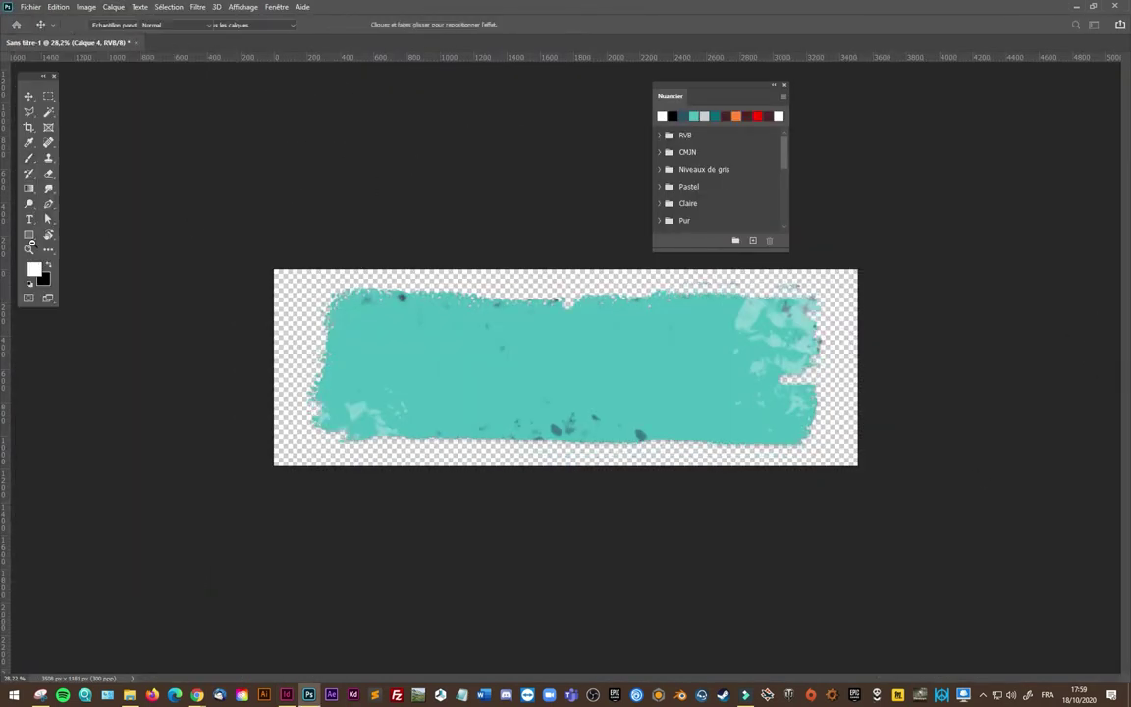
{"action": "key", "text": "ctrl+alt+shift+s"}
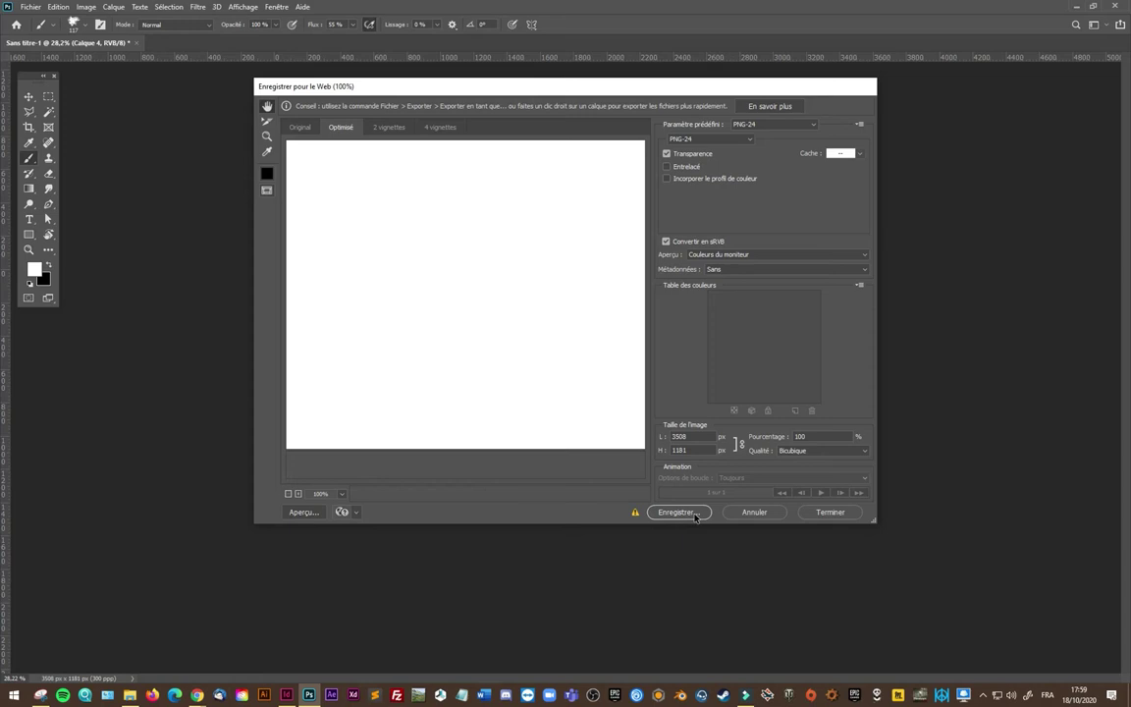
{"action": "left_click", "coordinate": [696, 513]}
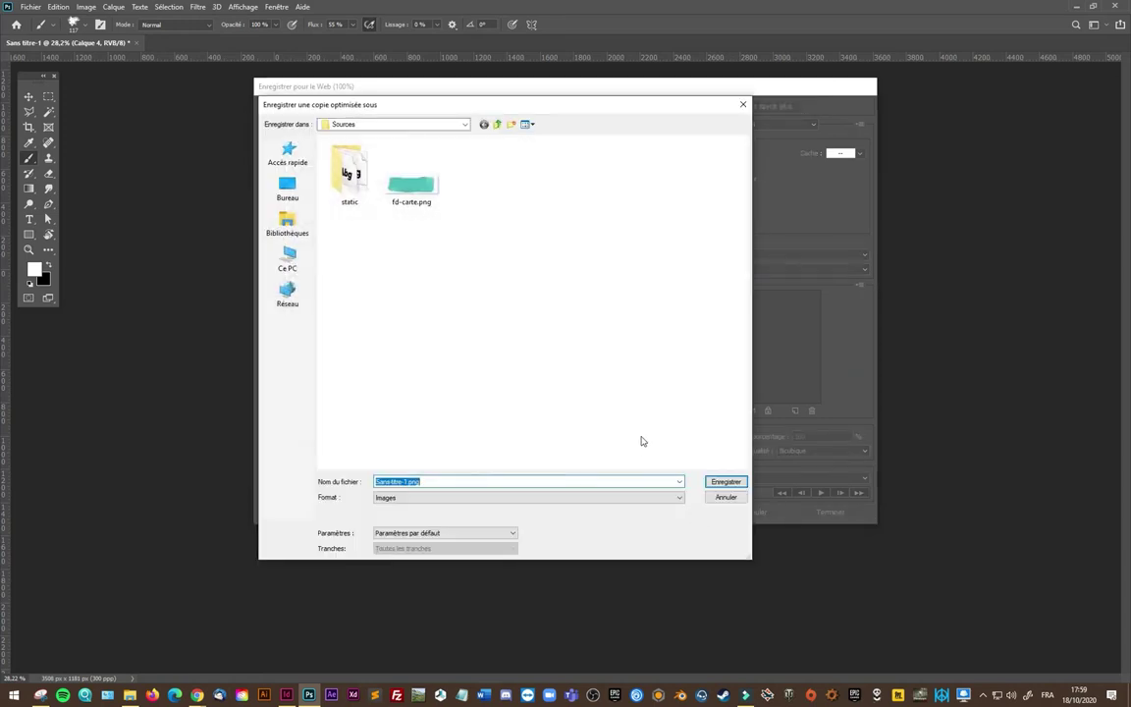
{"action": "left_click", "coordinate": [425, 165]}
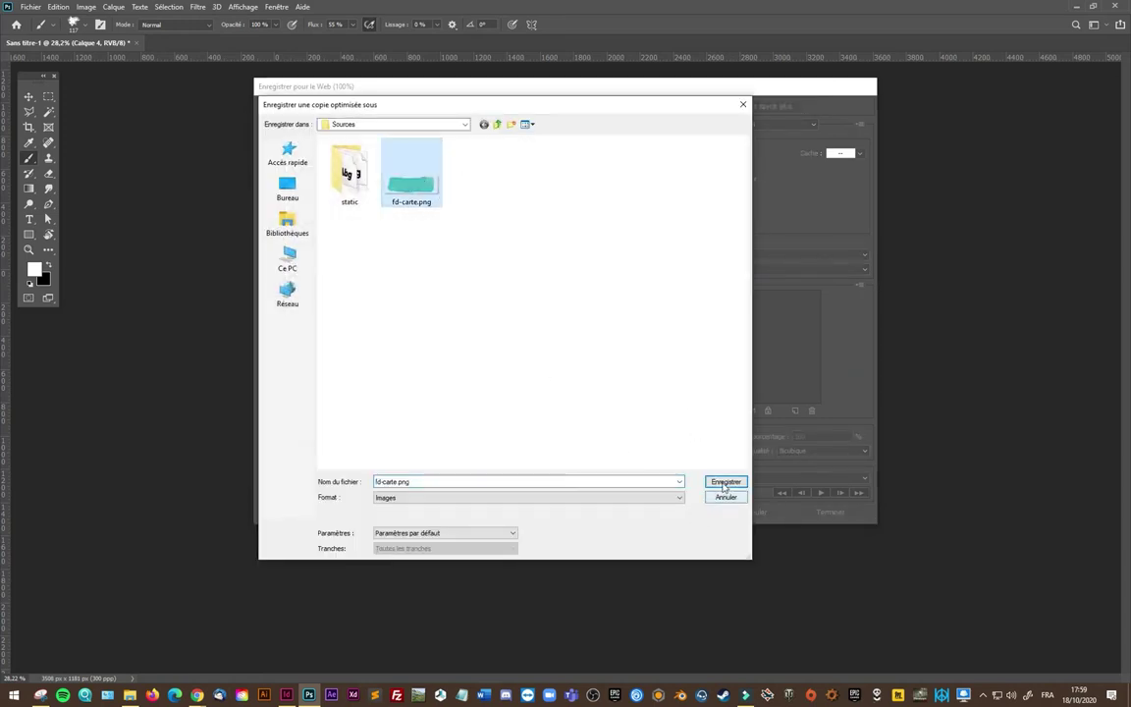
{"action": "left_click", "coordinate": [725, 482]}
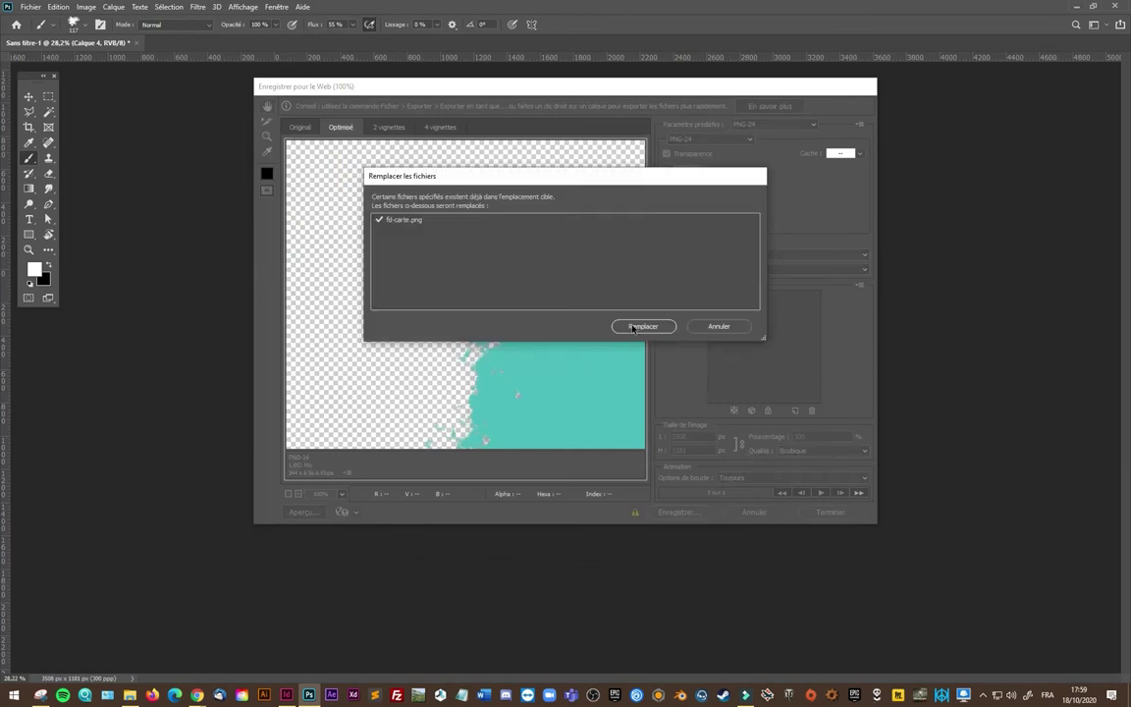
{"action": "left_click", "coordinate": [631, 327]}
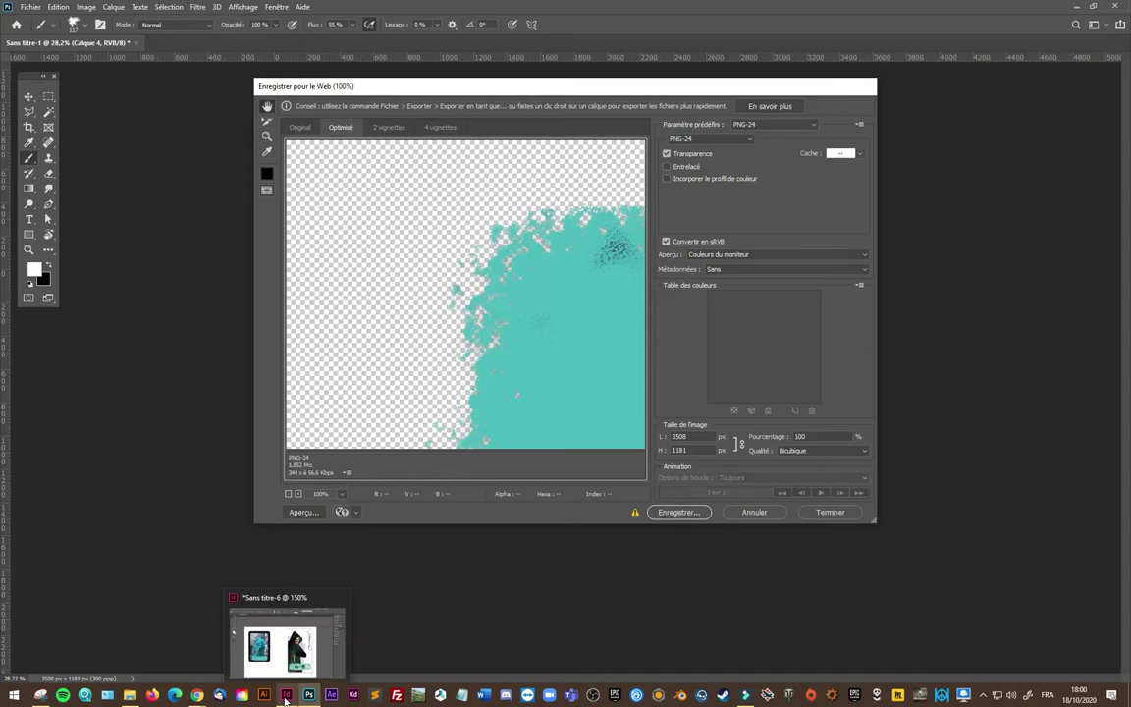
{"action": "left_click", "coordinate": [286, 697]}
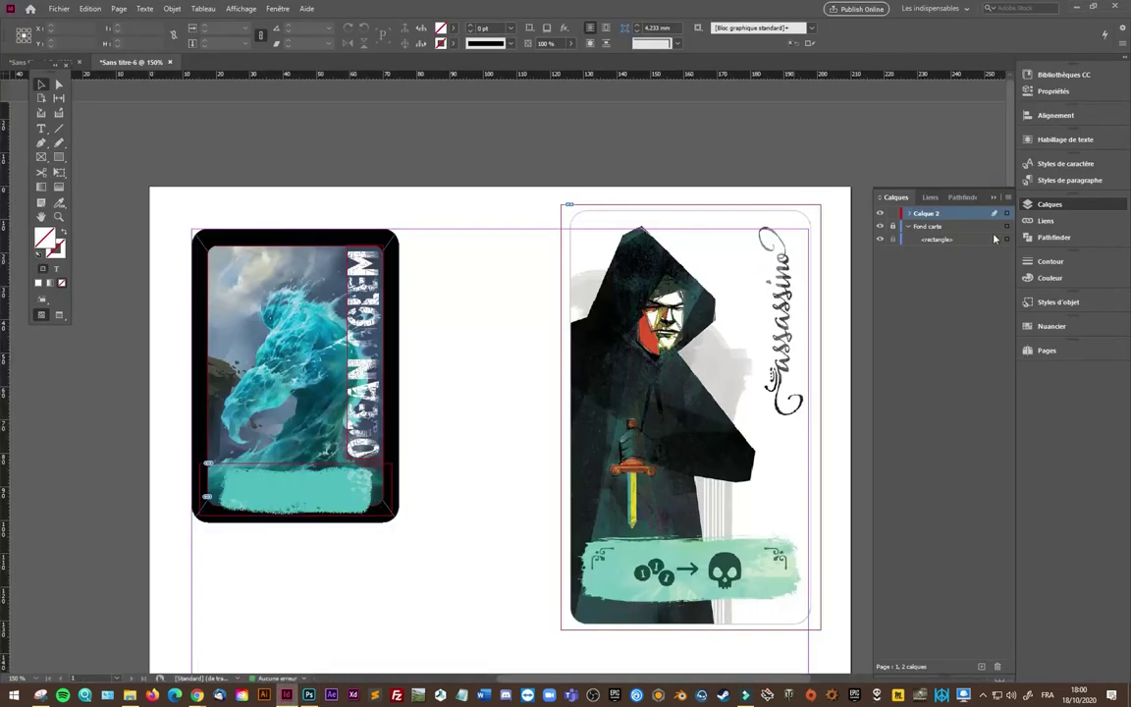
Step: Update the fd-carte.png link so the golem card shows the new turquoise banner
{"action": "left_click", "coordinate": [1047, 220]}
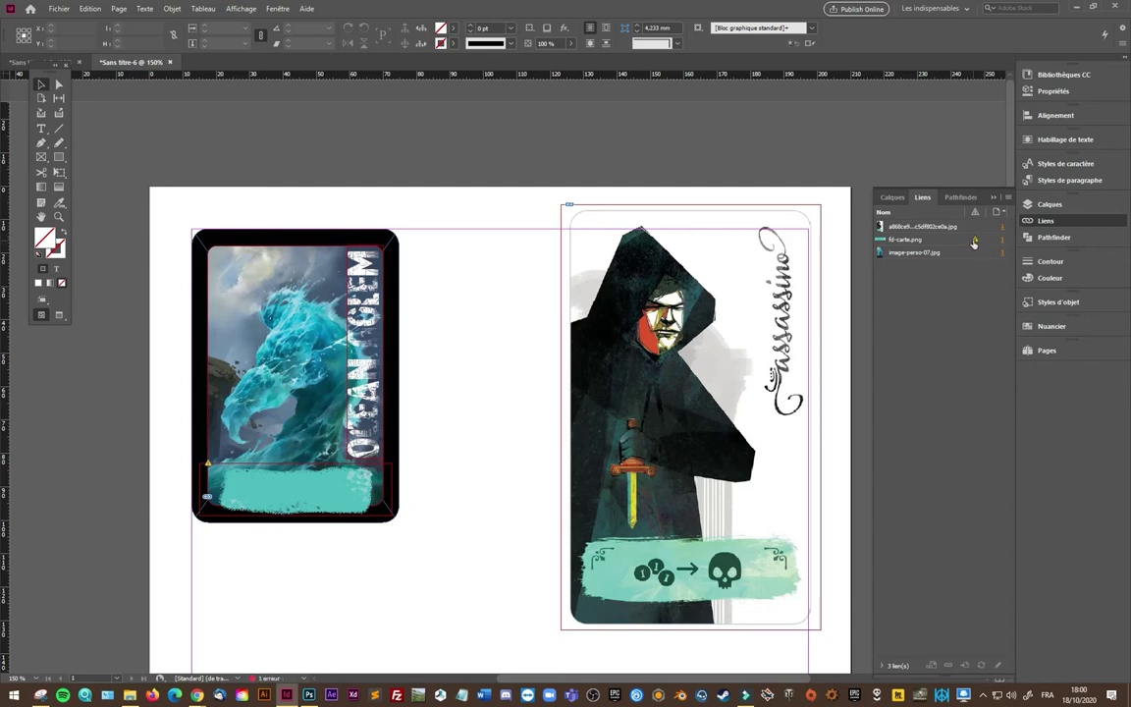
{"action": "double_click", "coordinate": [974, 242]}
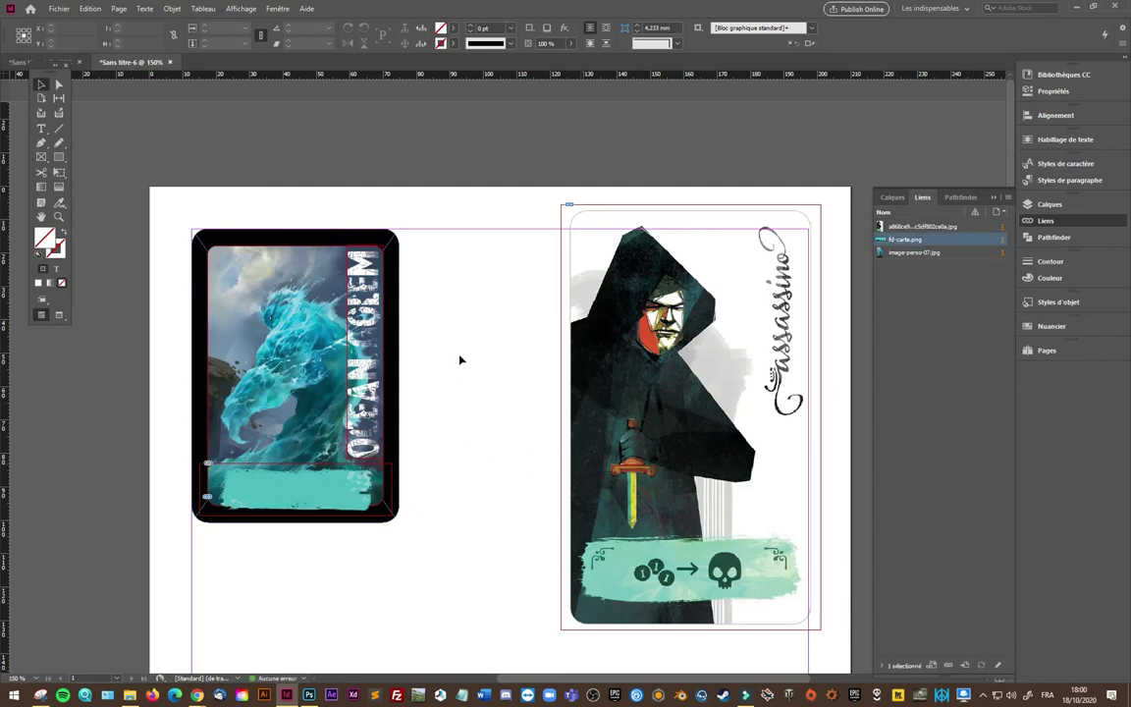
{"action": "left_click", "coordinate": [40, 129]}
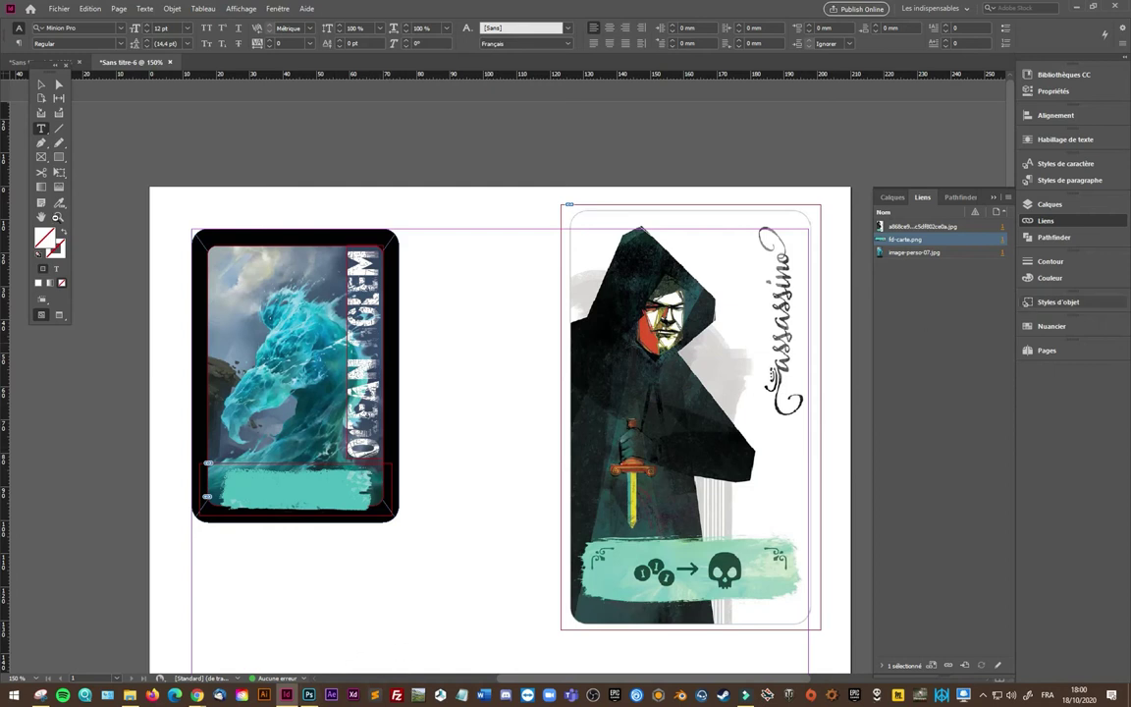
{"action": "key", "text": "ctrl+r"}
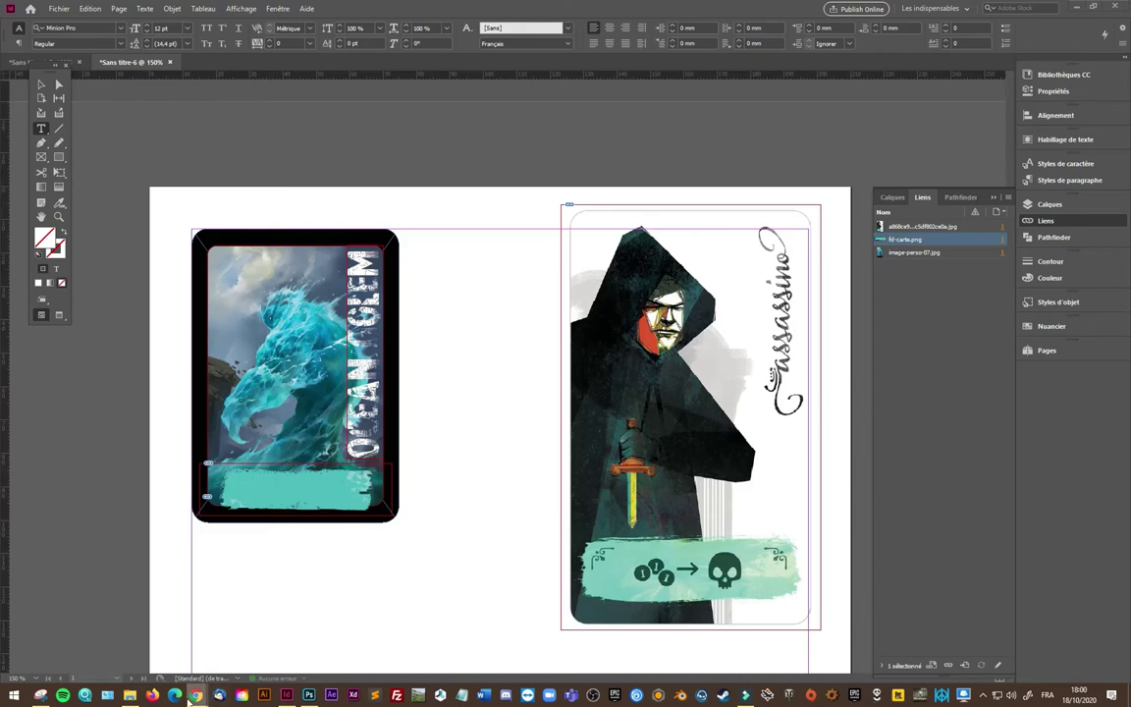
Step: Copy the green stone dwarf-face shield emblem from its Pinterest pin
{"action": "mouse_move", "coordinate": [197, 696]}
{"action": "left_click", "coordinate": [89, 628]}
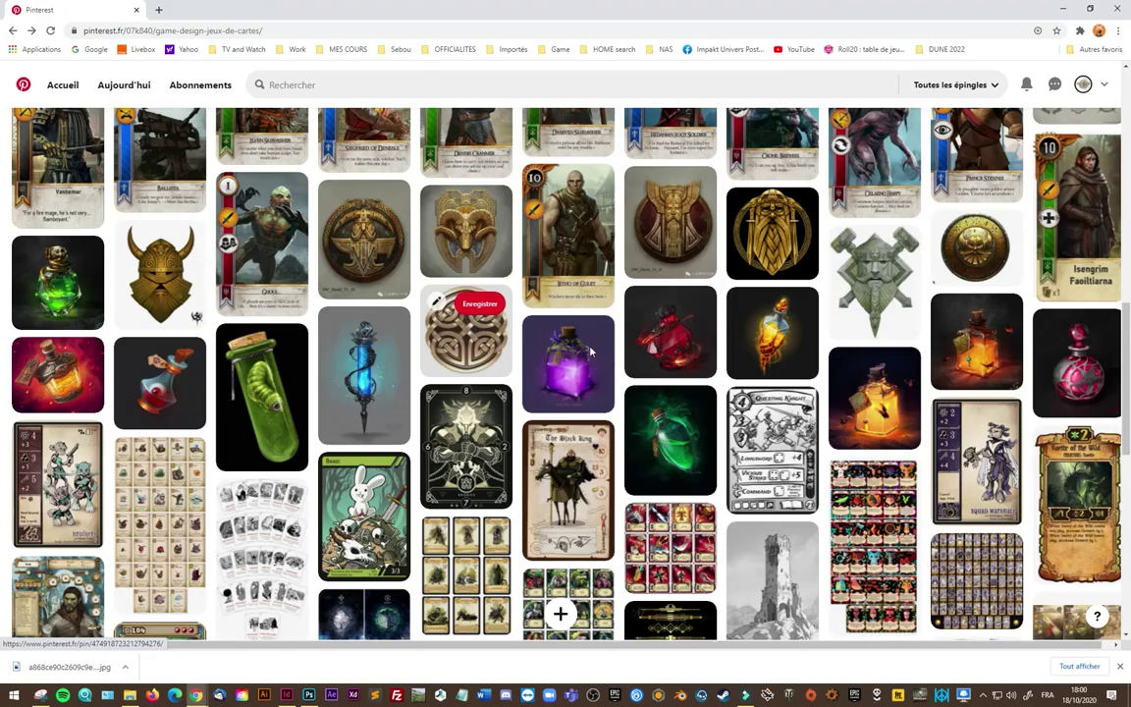
{"action": "left_click", "coordinate": [860, 277]}
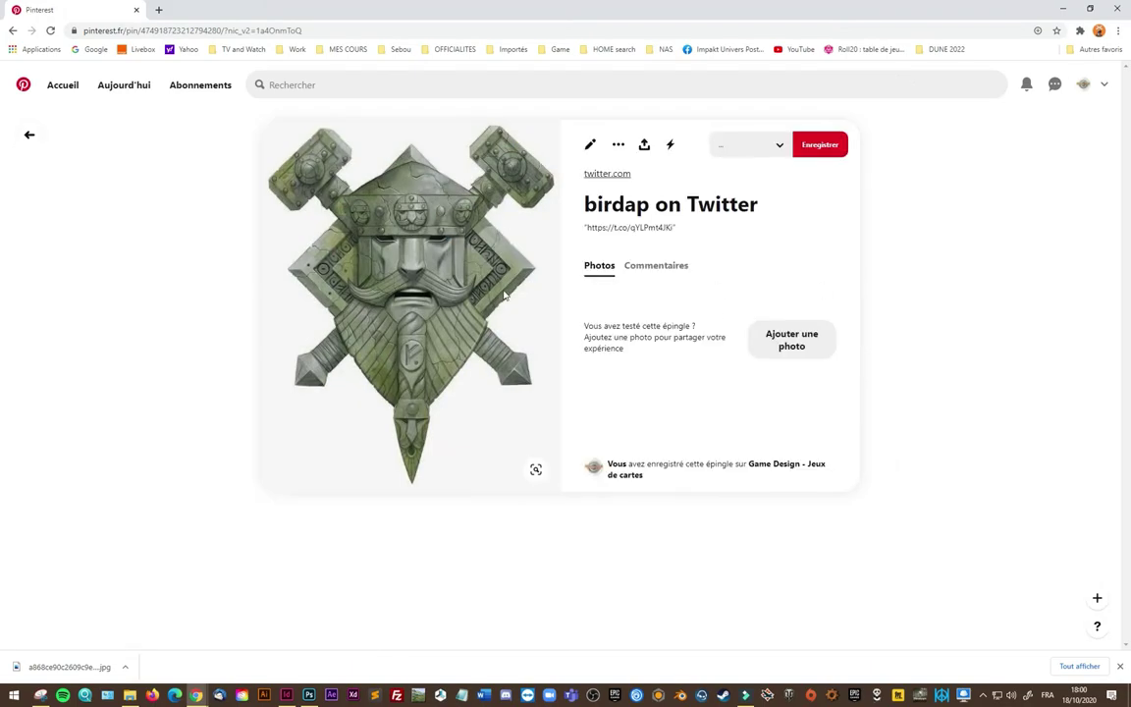
{"action": "right_click", "coordinate": [442, 261]}
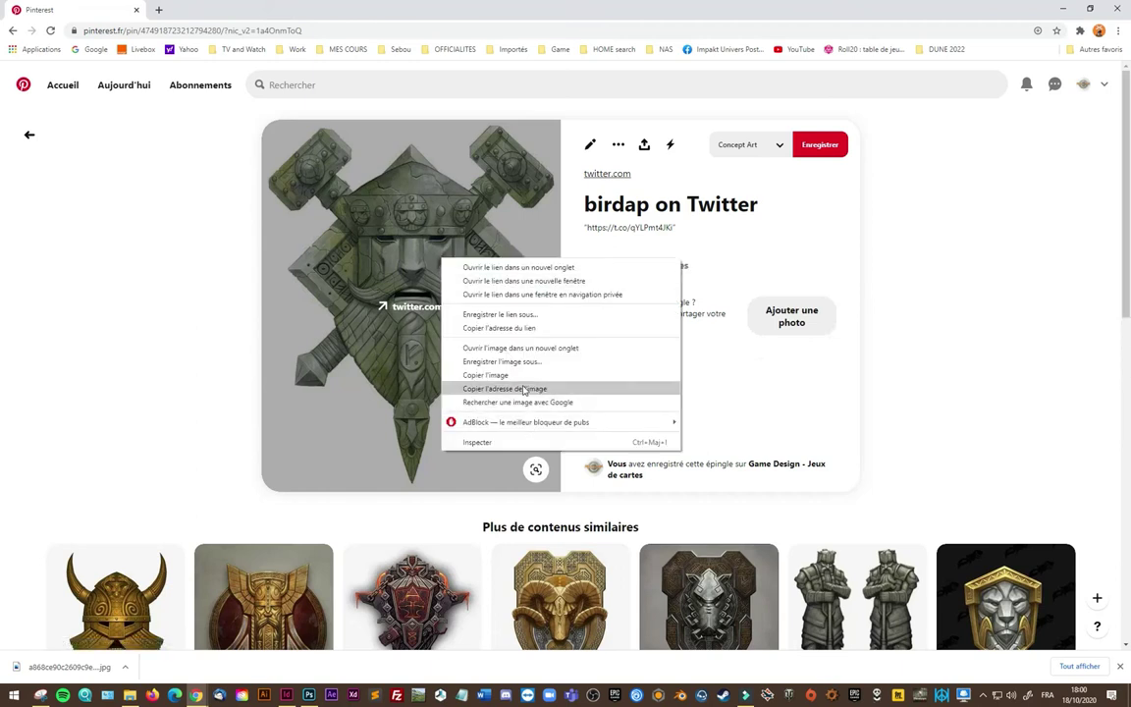
{"action": "left_click", "coordinate": [511, 375]}
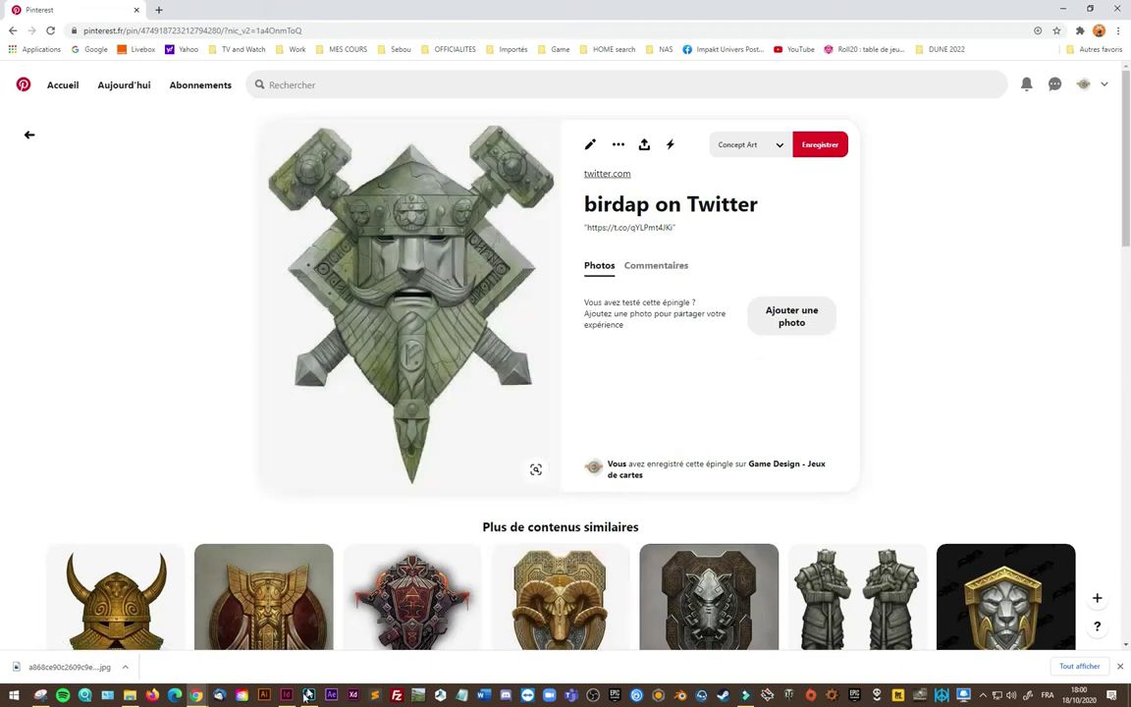
{"action": "left_click", "coordinate": [307, 695]}
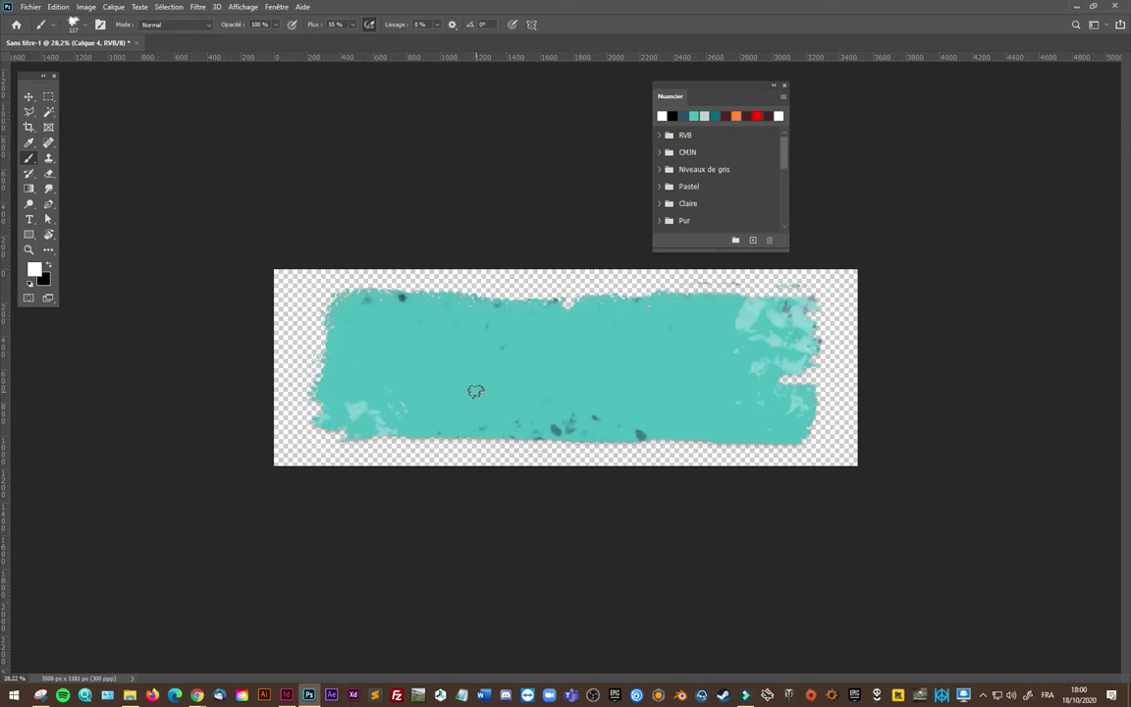
Step: Paste the dwarf emblem into a new blank Photoshop document
{"action": "key", "text": "ctrl+n"}
{"action": "key", "text": "Return"}
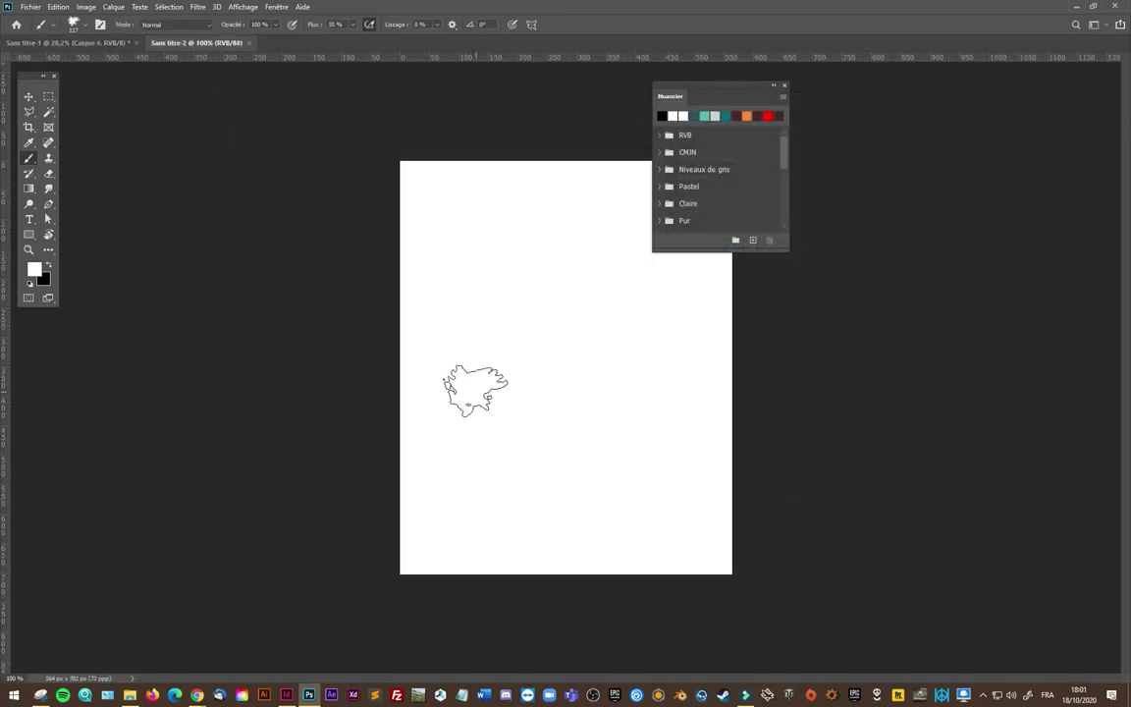
{"action": "key", "text": "ctrl+v"}
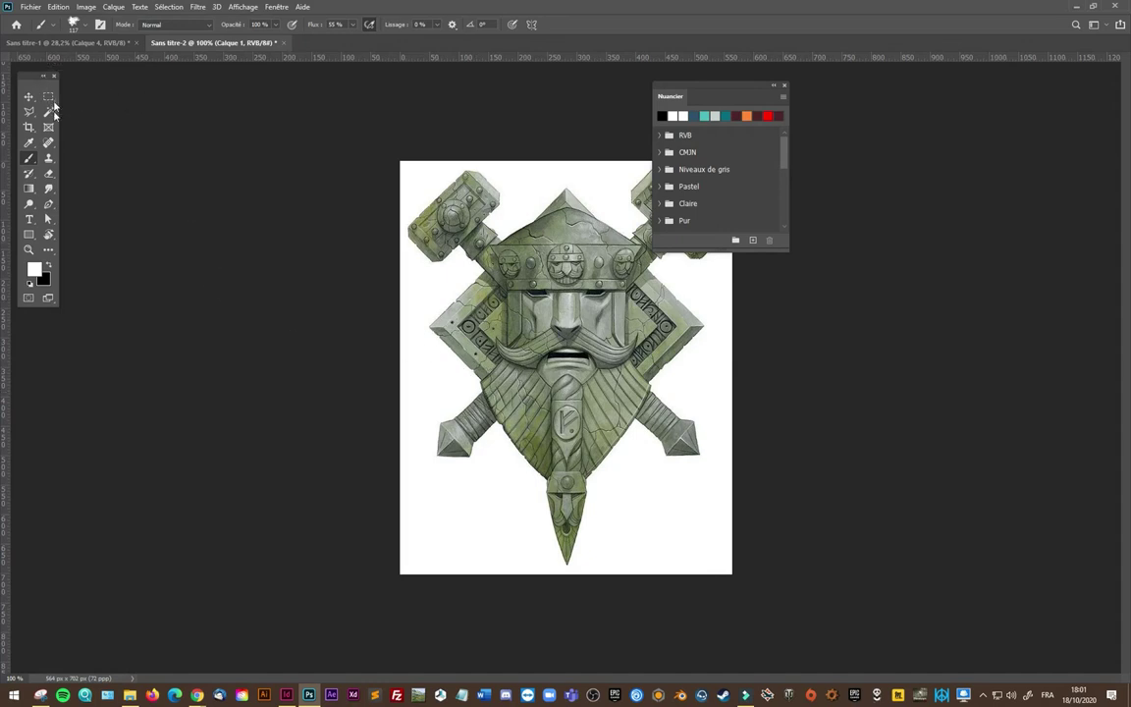
Step: Delete the emblem's white background with the Magic Wand, then deselect
{"action": "left_click", "coordinate": [49, 115]}
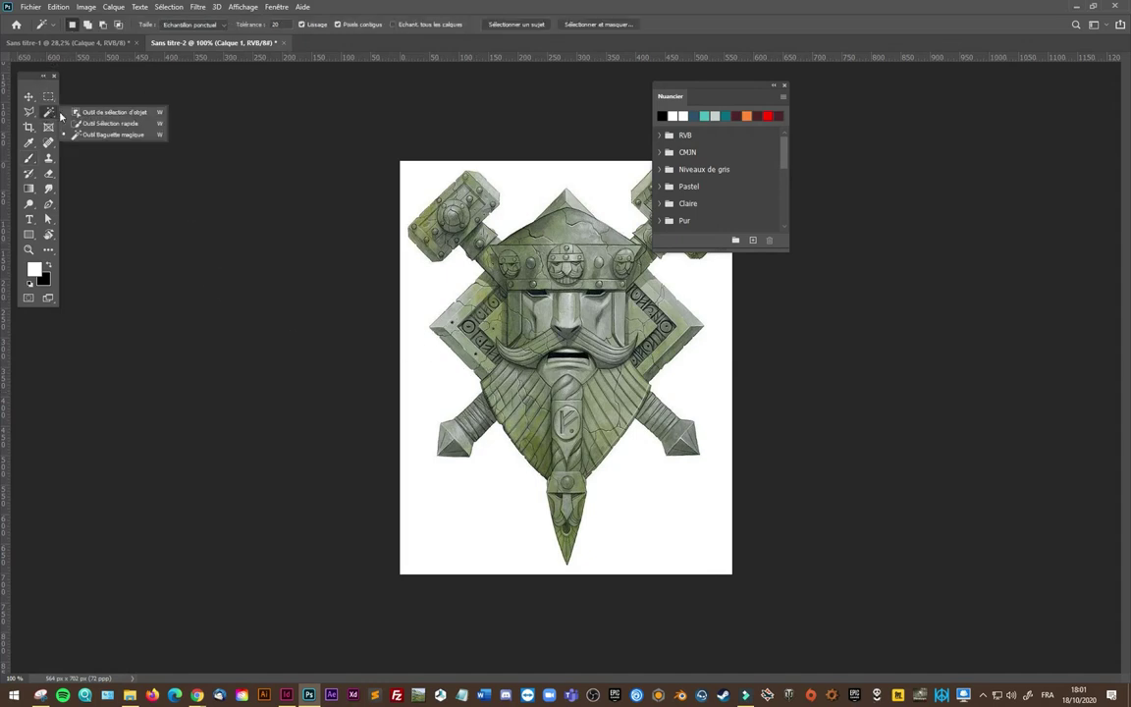
{"action": "left_click", "coordinate": [520, 192]}
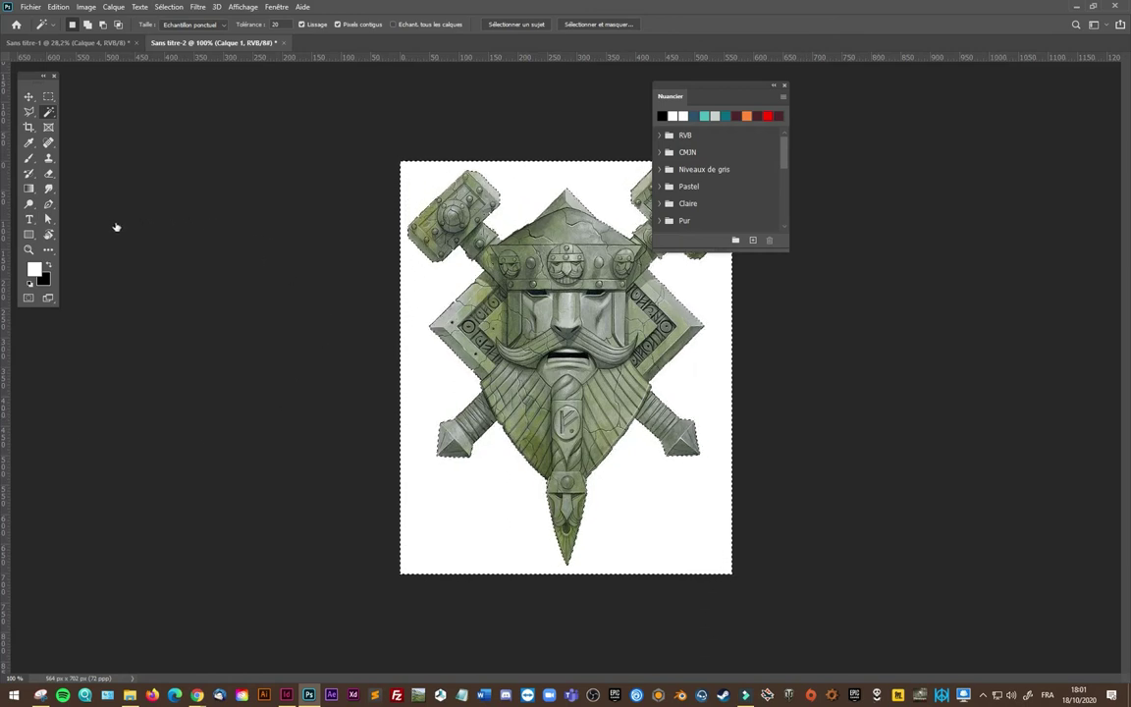
{"action": "key", "text": "Delete"}
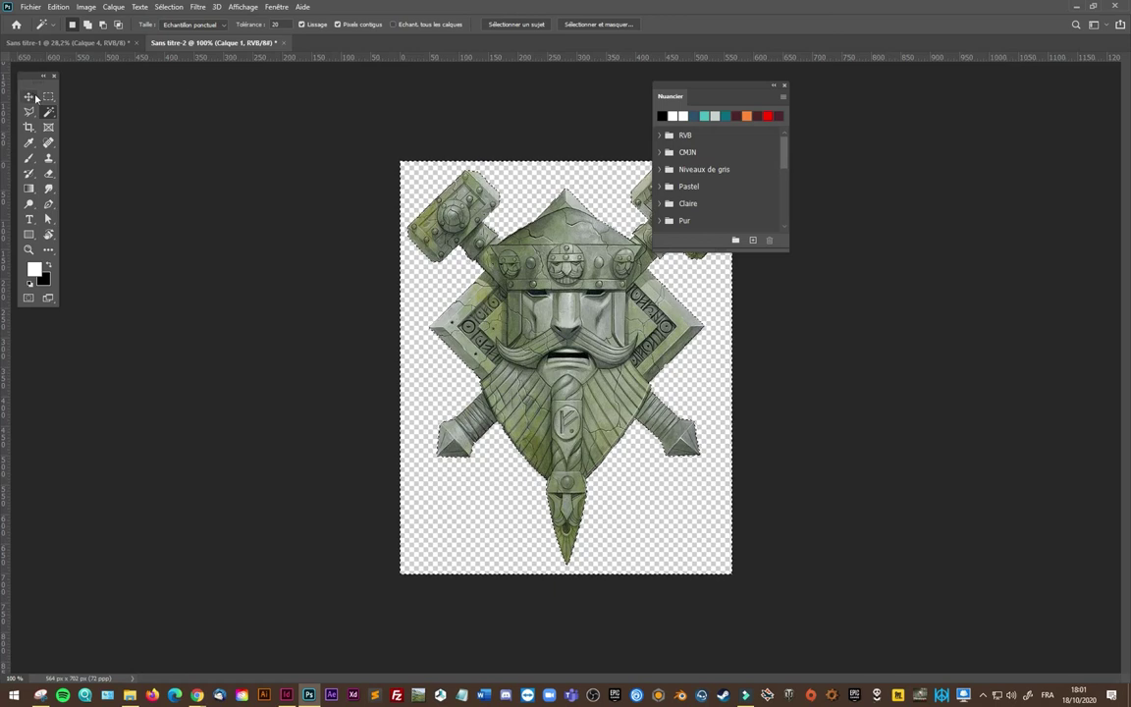
{"action": "left_click", "coordinate": [47, 96]}
{"action": "left_click", "coordinate": [213, 135]}
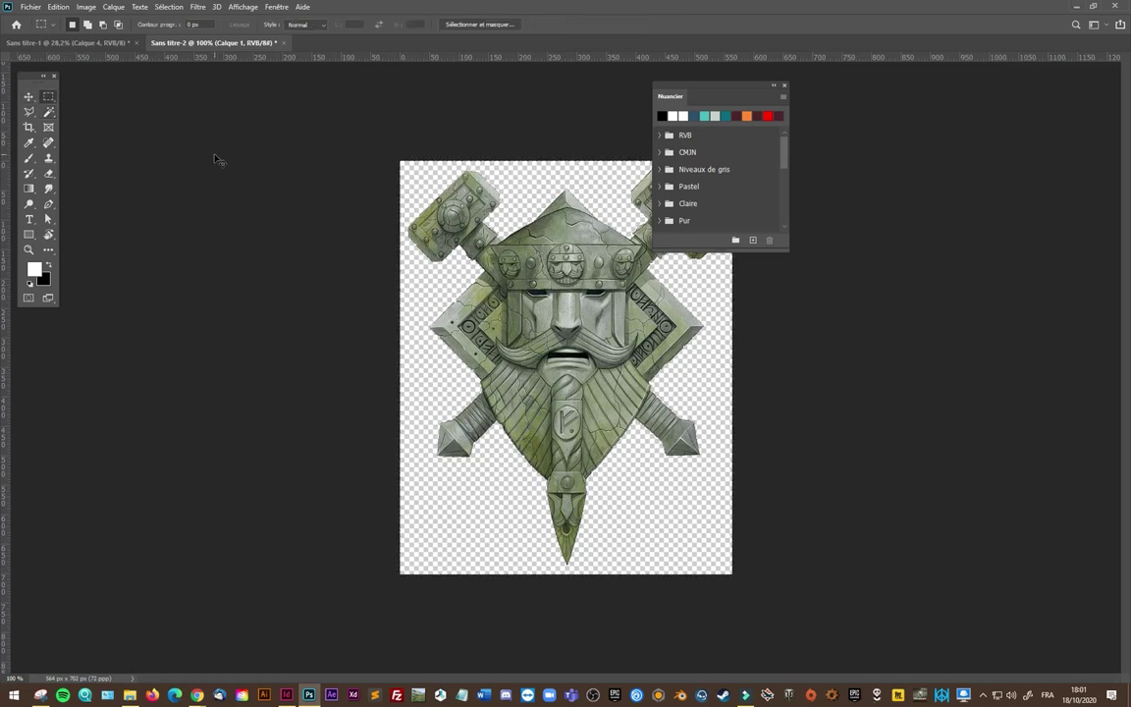
Step: Export the transparent dwarf emblem as PNG-24 named item.png into Sources
{"action": "key", "text": "ctrl+alt+shift+s"}
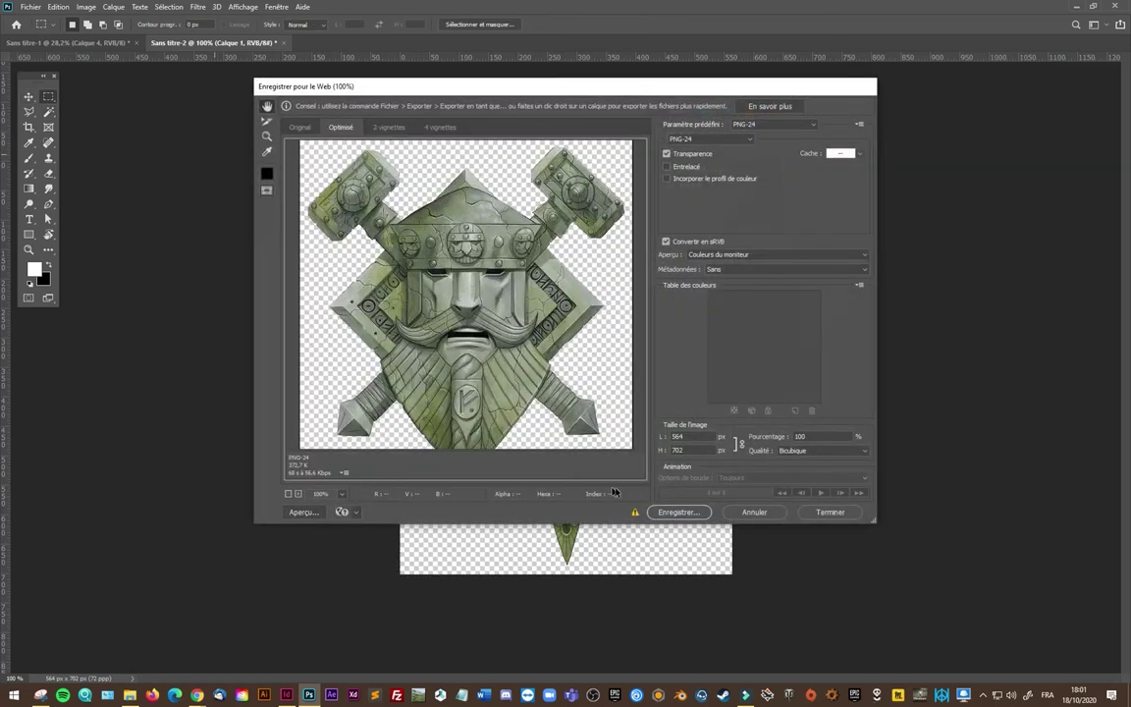
{"action": "left_click", "coordinate": [661, 512]}
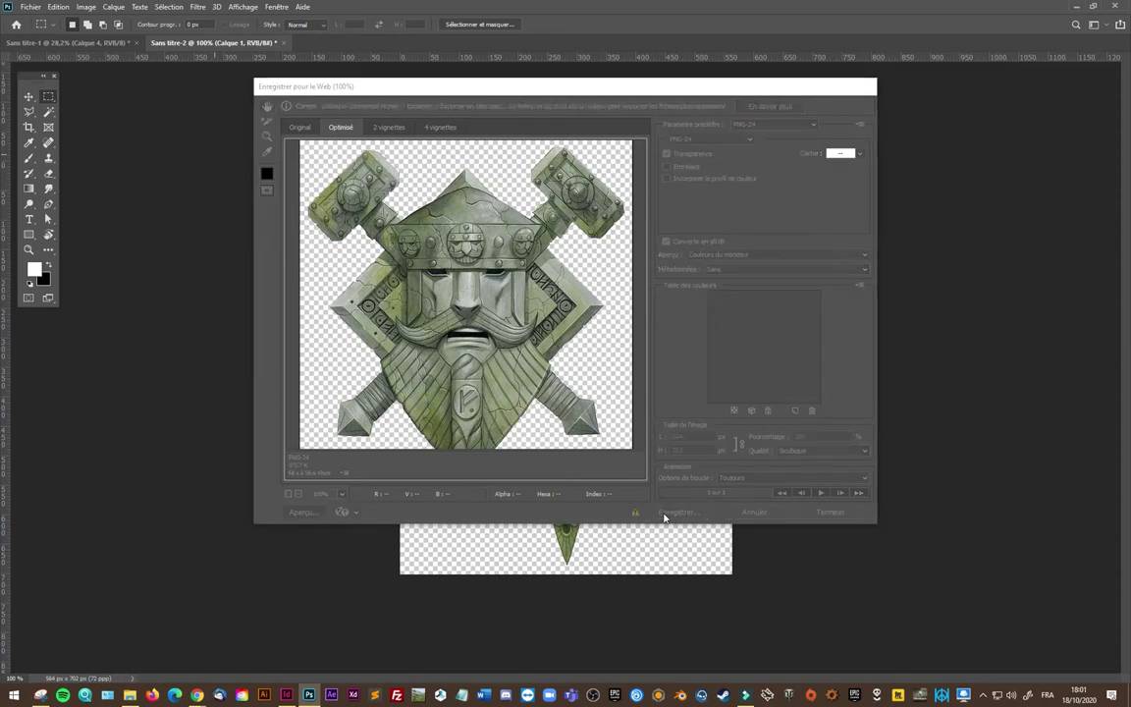
{"action": "left_click", "coordinate": [404, 482]}
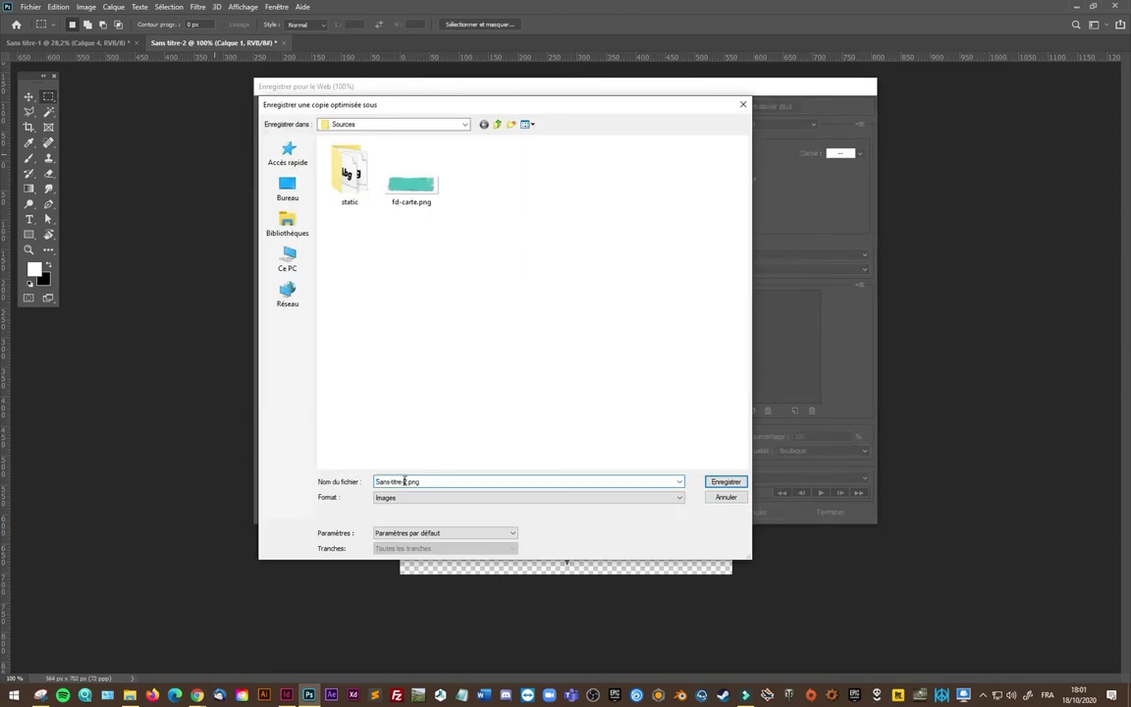
{"action": "left_click_drag", "start_coordinate": [406, 482], "coordinate": [330, 487]}
{"action": "type", "text": "item"}
{"action": "key", "text": "Return"}
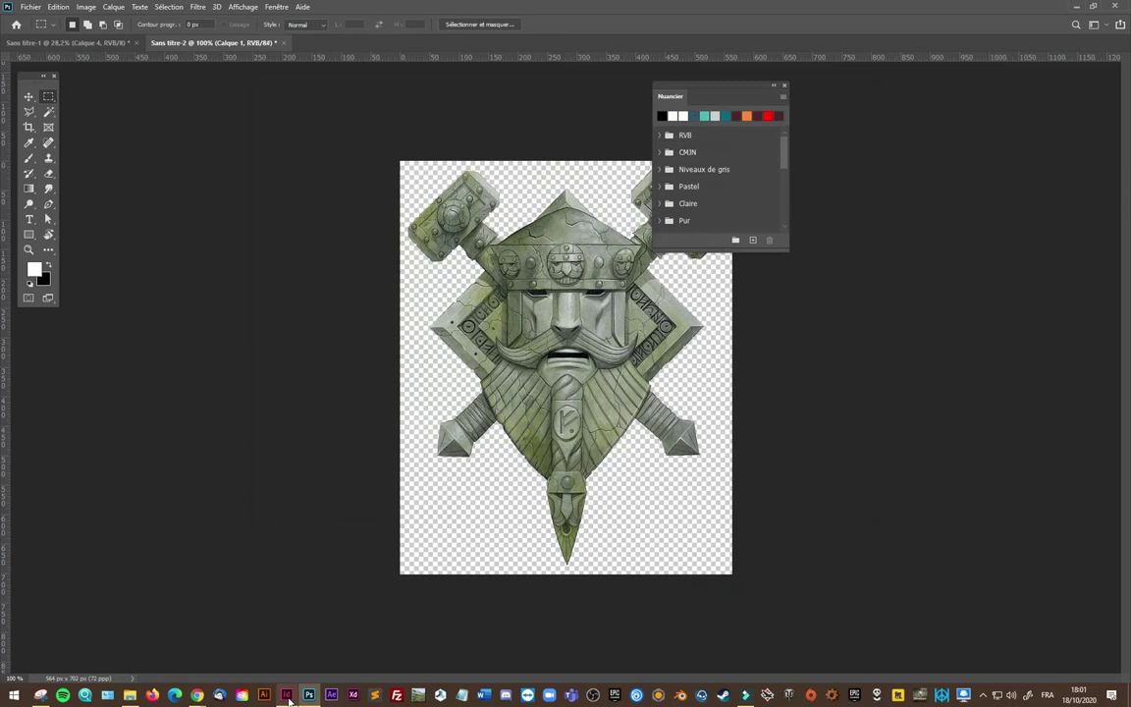
{"action": "left_click", "coordinate": [286, 695]}
{"action": "left_click", "coordinate": [42, 158]}
Step: Draw an empty frame between the two cards, undoing an oversized emblem paste
{"action": "left_click_drag", "start_coordinate": [423, 410], "coordinate": [514, 503]}
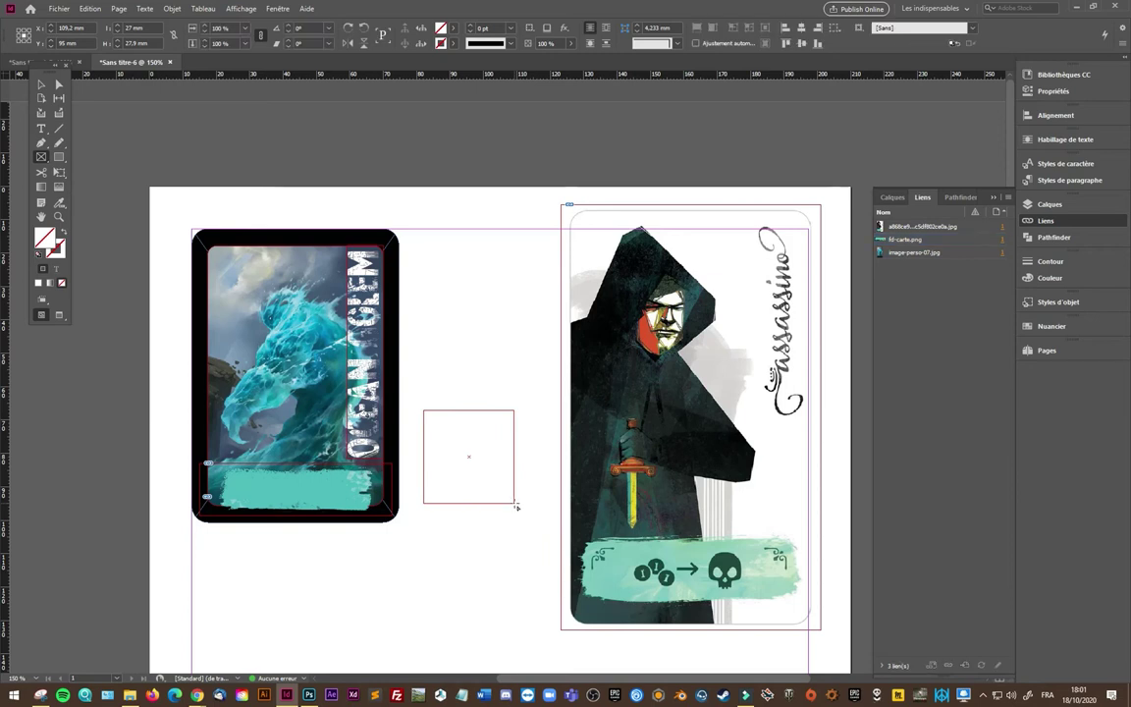
{"action": "key", "text": "ctrl+v"}
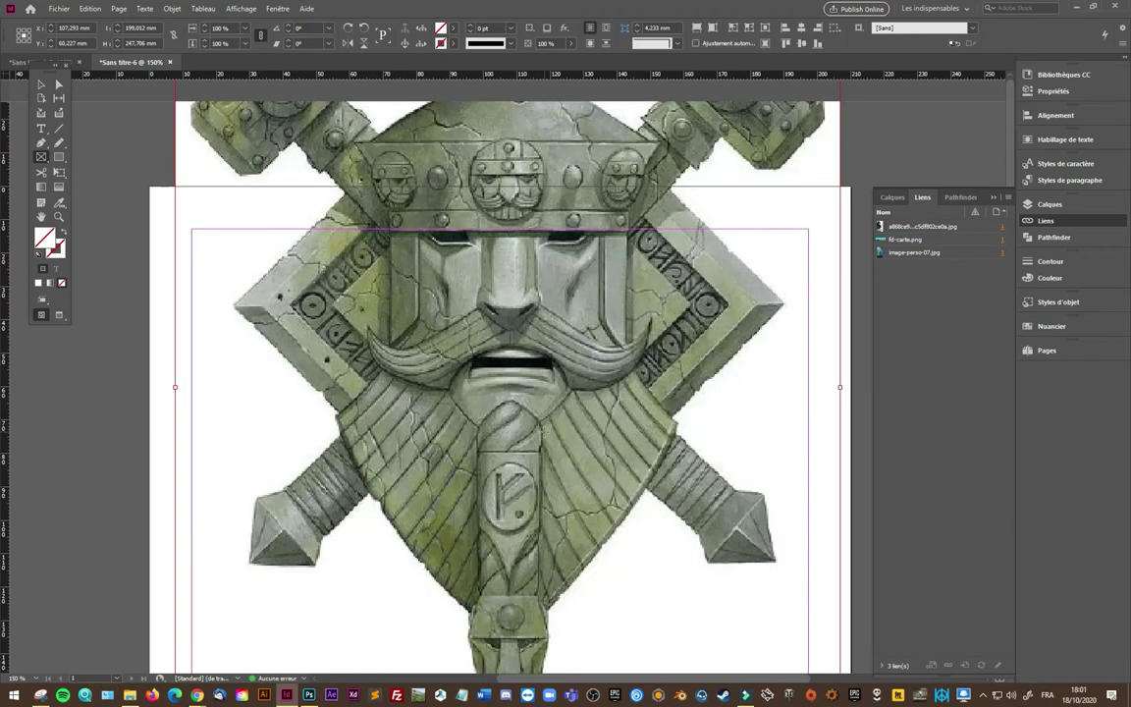
{"action": "key", "text": "ctrl+z"}
Step: Place item-.png into the frame and fit the content to the frame
{"action": "left_click", "coordinate": [39, 86]}
{"action": "left_click", "coordinate": [469, 461]}
{"action": "key", "text": "ctrl+d"}
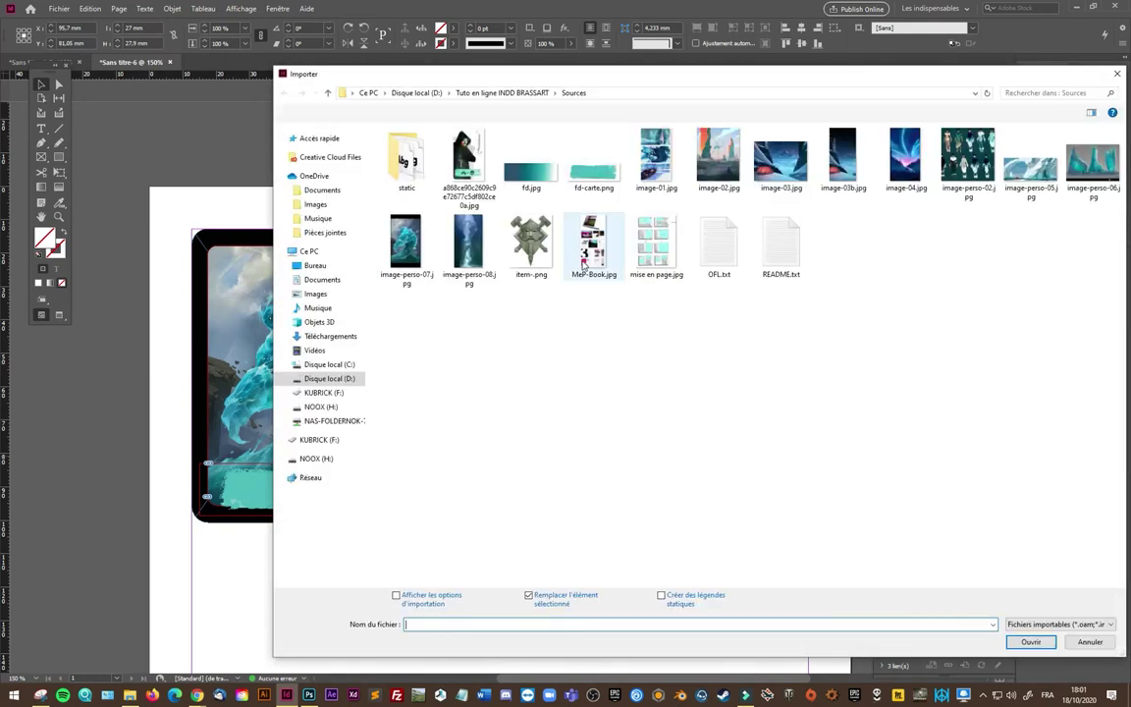
{"action": "left_click", "coordinate": [530, 240]}
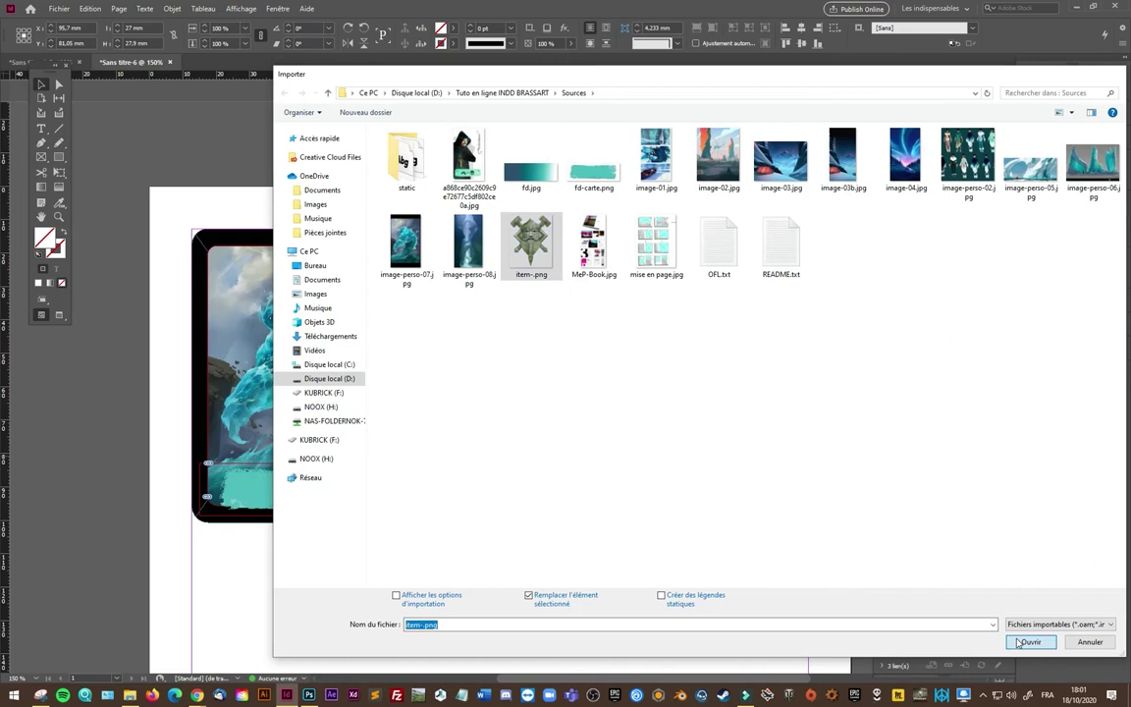
{"action": "left_click", "coordinate": [1029, 642]}
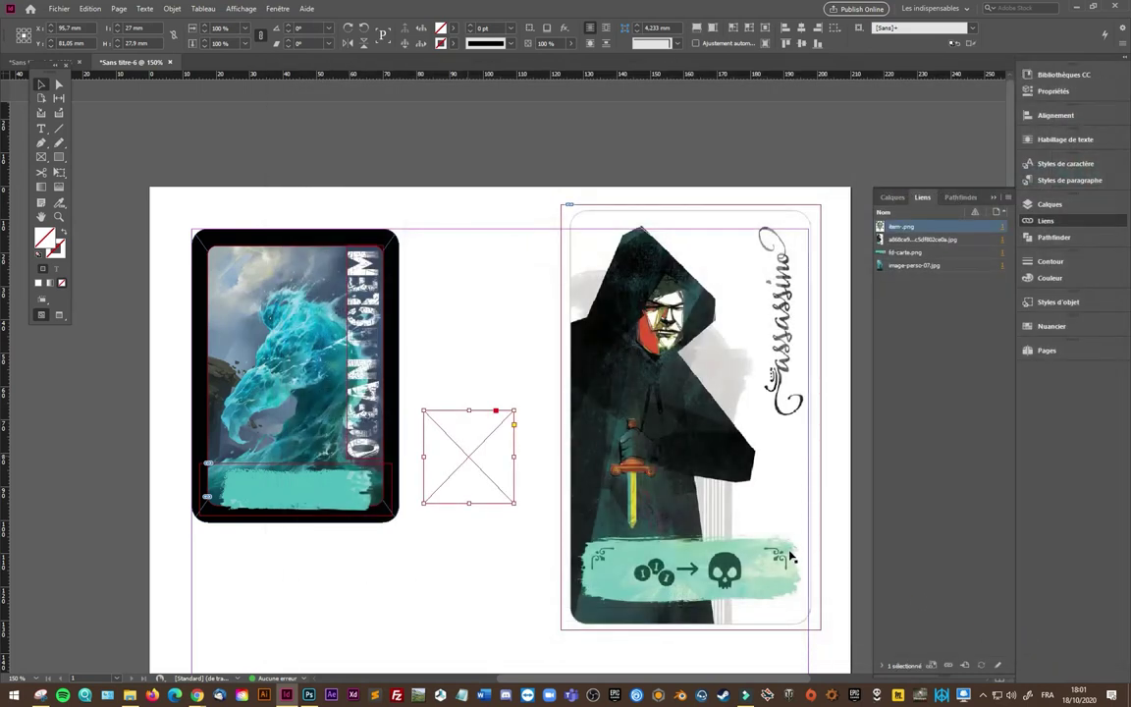
{"action": "key", "text": "ctrl+alt+shift+e"}
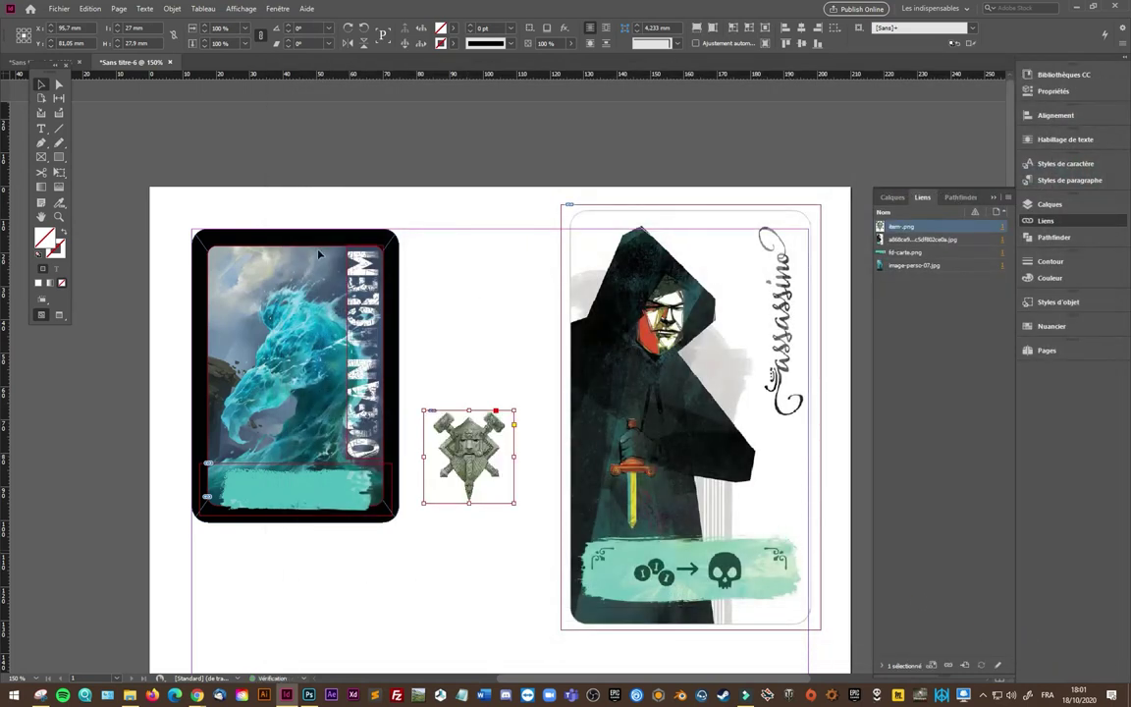
{"action": "left_click", "coordinate": [429, 422]}
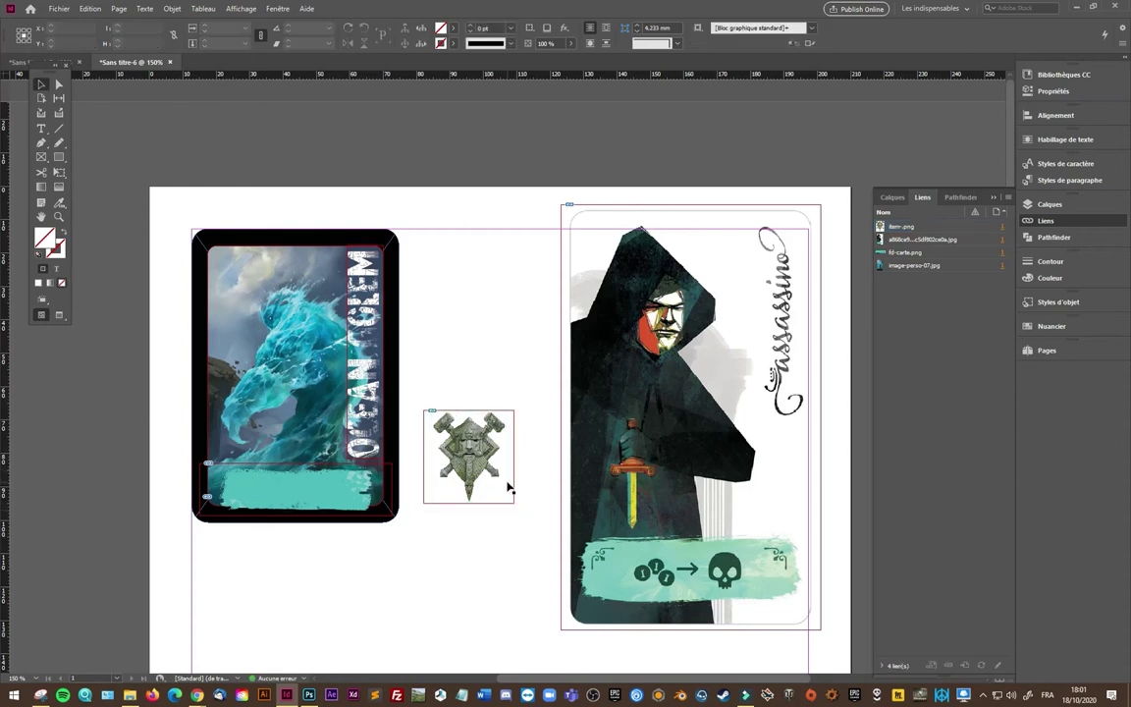
Step: Move the emblem onto the golem card's teal banner, scaled to about 9.4 × 9.7 mm
{"action": "left_click_drag", "start_coordinate": [496, 477], "coordinate": [261, 506]}
{"action": "scroll", "coordinate": [257, 491], "scroll_direction": "up", "scroll_amount": 2}
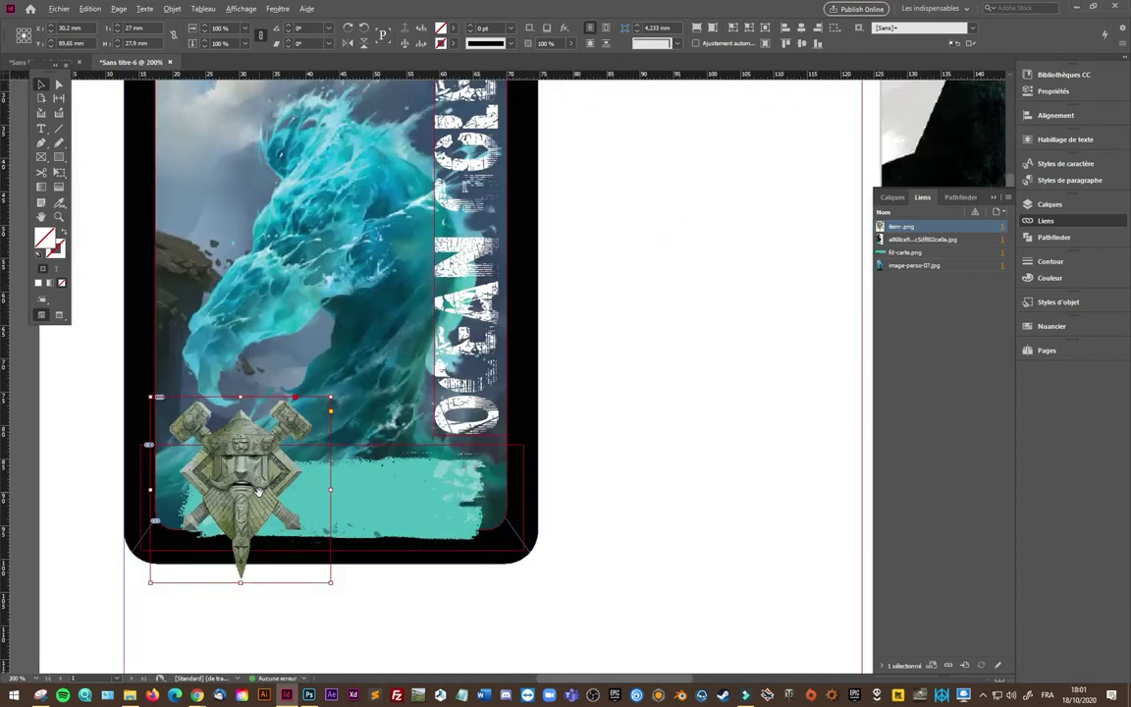
{"action": "scroll", "coordinate": [257, 491], "scroll_direction": "down", "scroll_amount": 2}
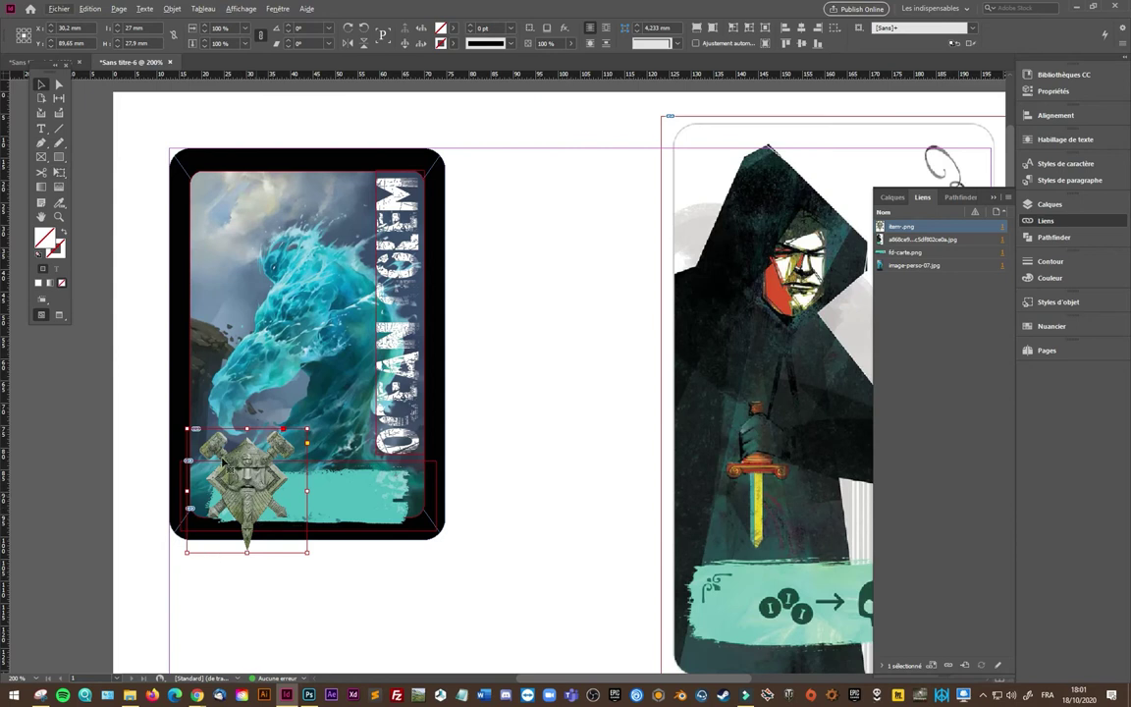
{"action": "left_click", "coordinate": [41, 85]}
{"action": "mouse_move", "coordinate": [306, 429]}
{"action": "left_mouse_down"}
{"action": "mouse_move", "coordinate": [300, 436]}
{"action": "mouse_move", "coordinate": [307, 428]}
{"action": "left_mouse_up"}
{"action": "left_click", "coordinate": [59, 172]}
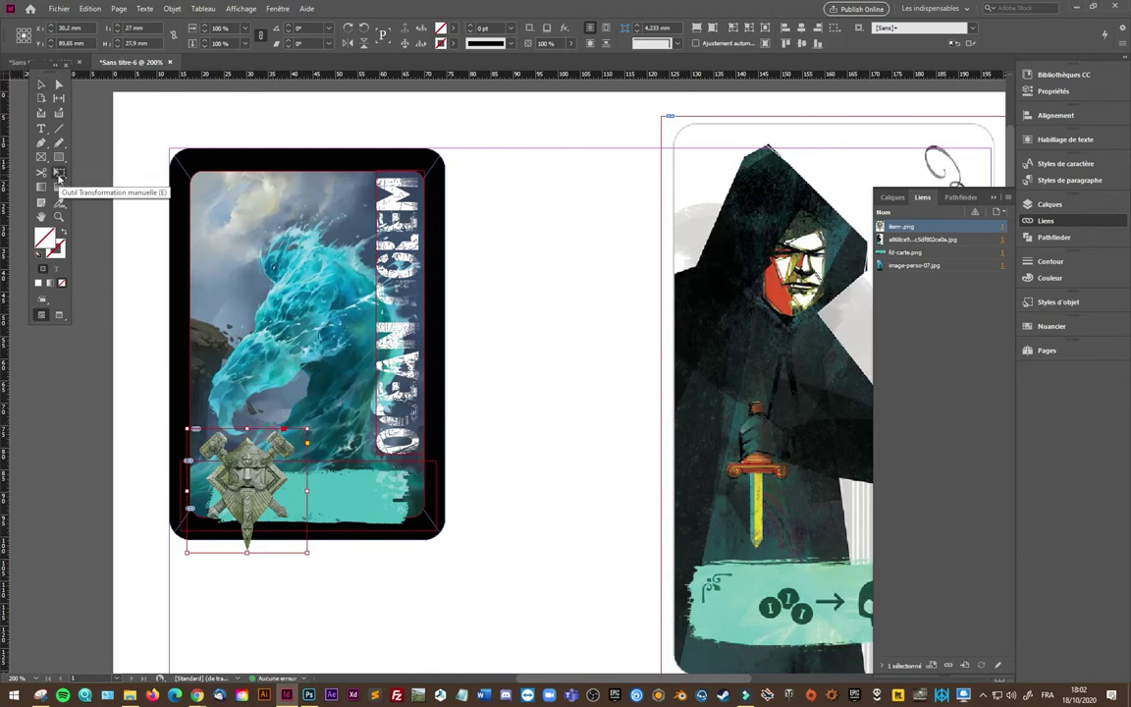
{"action": "left_click_drag", "start_coordinate": [307, 428], "coordinate": [253, 498]}
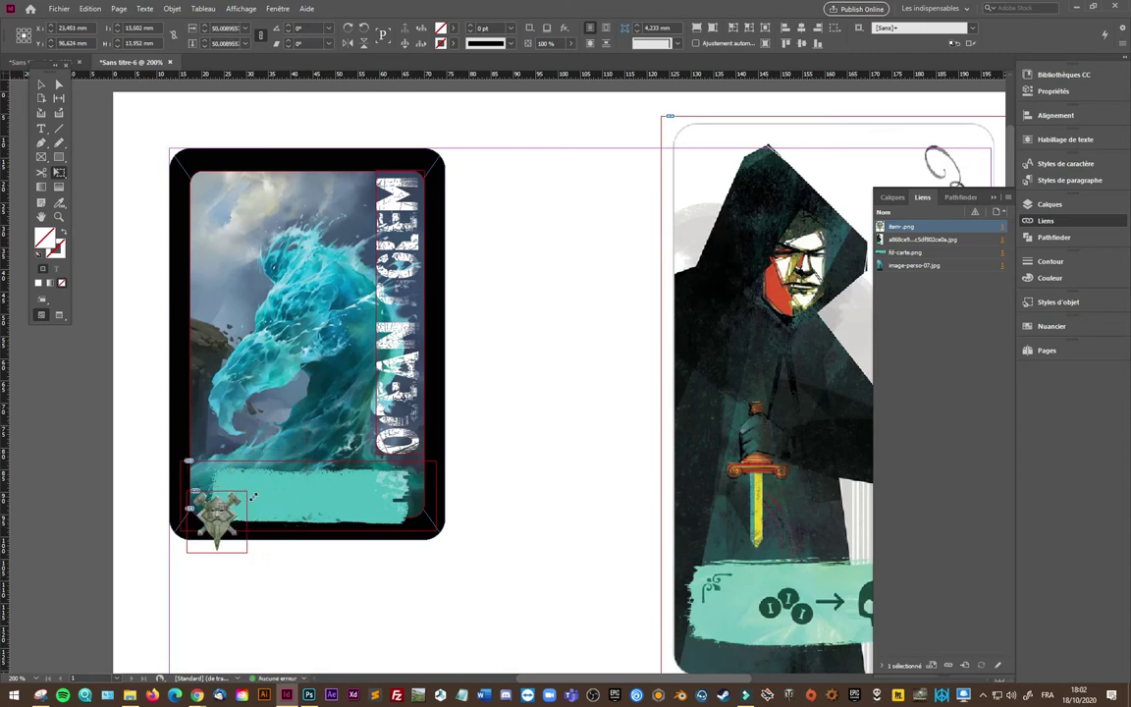
{"action": "mouse_move", "coordinate": [220, 469]}
{"action": "left_mouse_down"}
{"action": "mouse_move", "coordinate": [195, 490]}
{"action": "mouse_move", "coordinate": [272, 492]}
{"action": "mouse_move", "coordinate": [241, 497]}
{"action": "mouse_move", "coordinate": [256, 499]}
{"action": "left_mouse_up"}
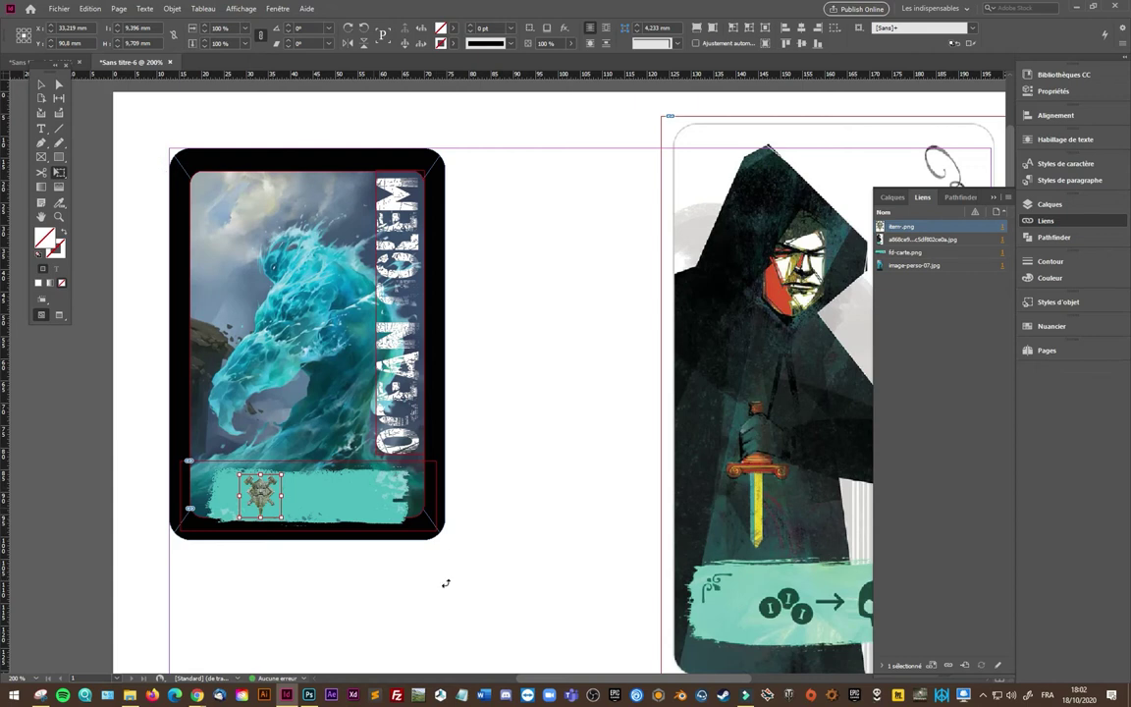
Step: Draw a horizontal line on the banner just right of the dwarf emblem
{"action": "left_click", "coordinate": [42, 143]}
{"action": "scroll", "coordinate": [294, 503], "scroll_direction": "up", "scroll_amount": 5}
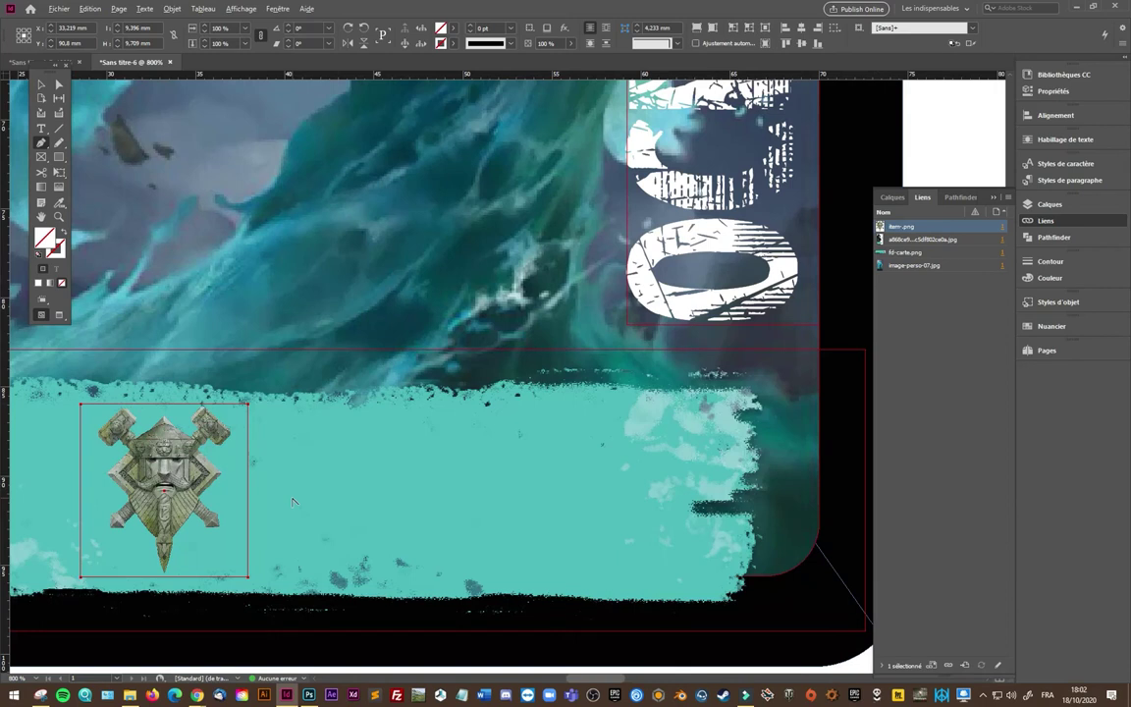
{"action": "left_click", "coordinate": [264, 485]}
{"action": "left_click", "coordinate": [394, 485]}
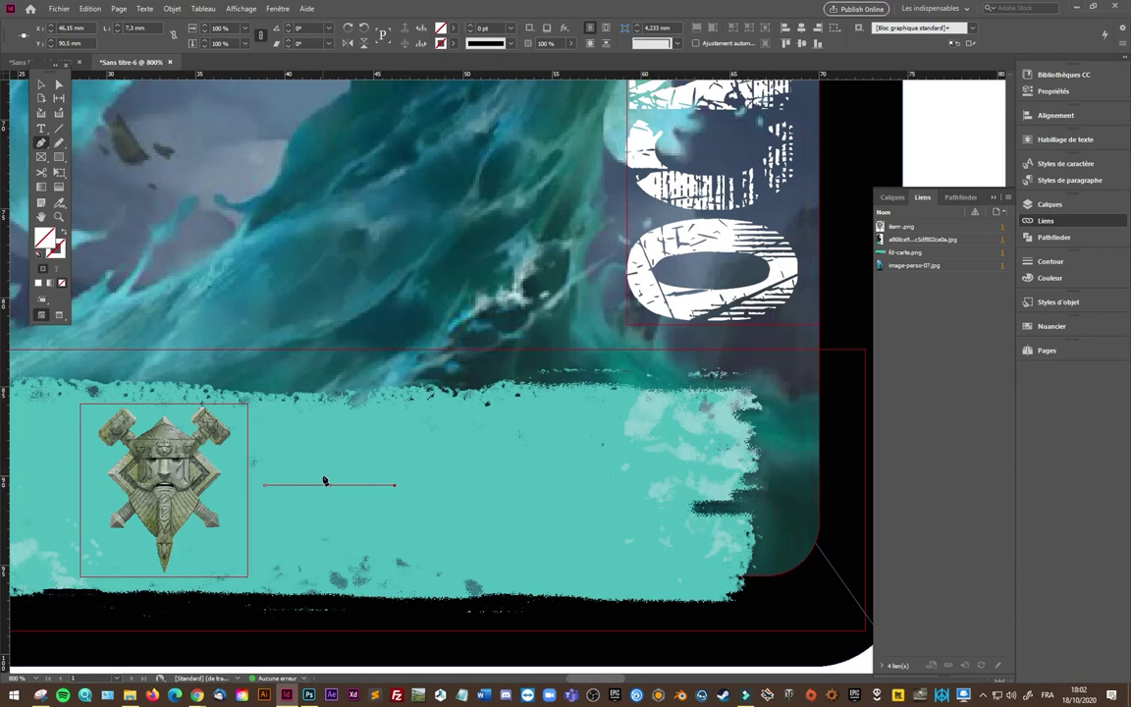
Step: Give the line an end arrowhead and a heavier stroke weight
{"action": "left_click", "coordinate": [1049, 262]}
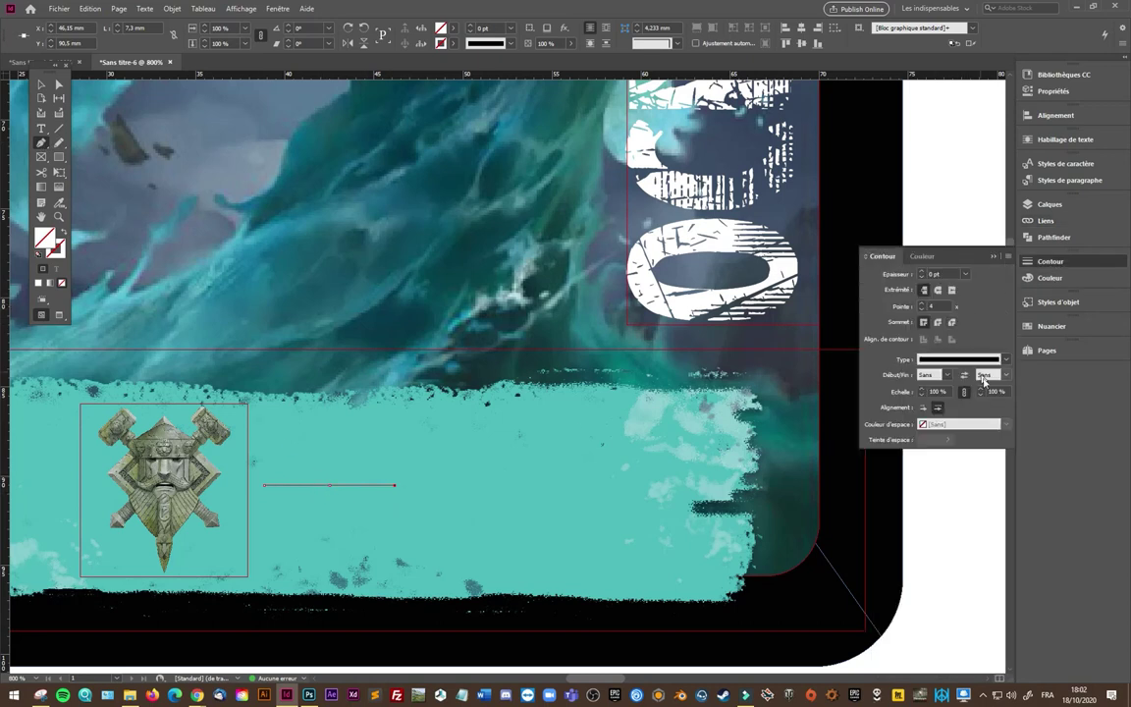
{"action": "left_click", "coordinate": [948, 375]}
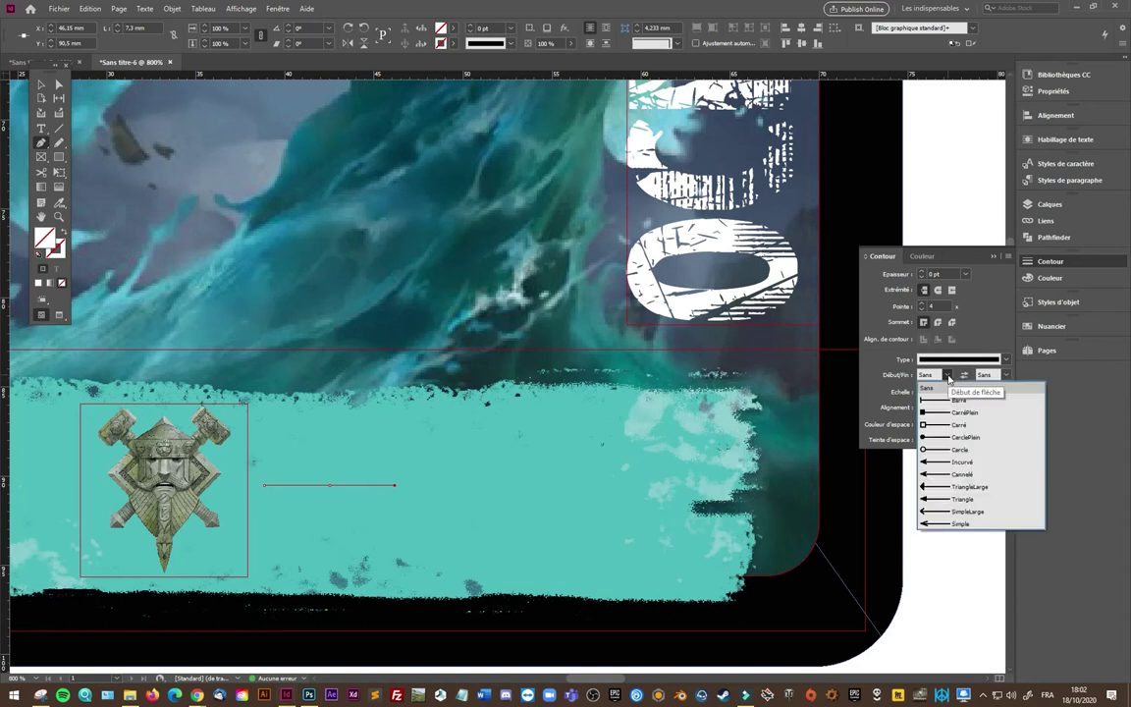
{"action": "left_click", "coordinate": [1008, 375]}
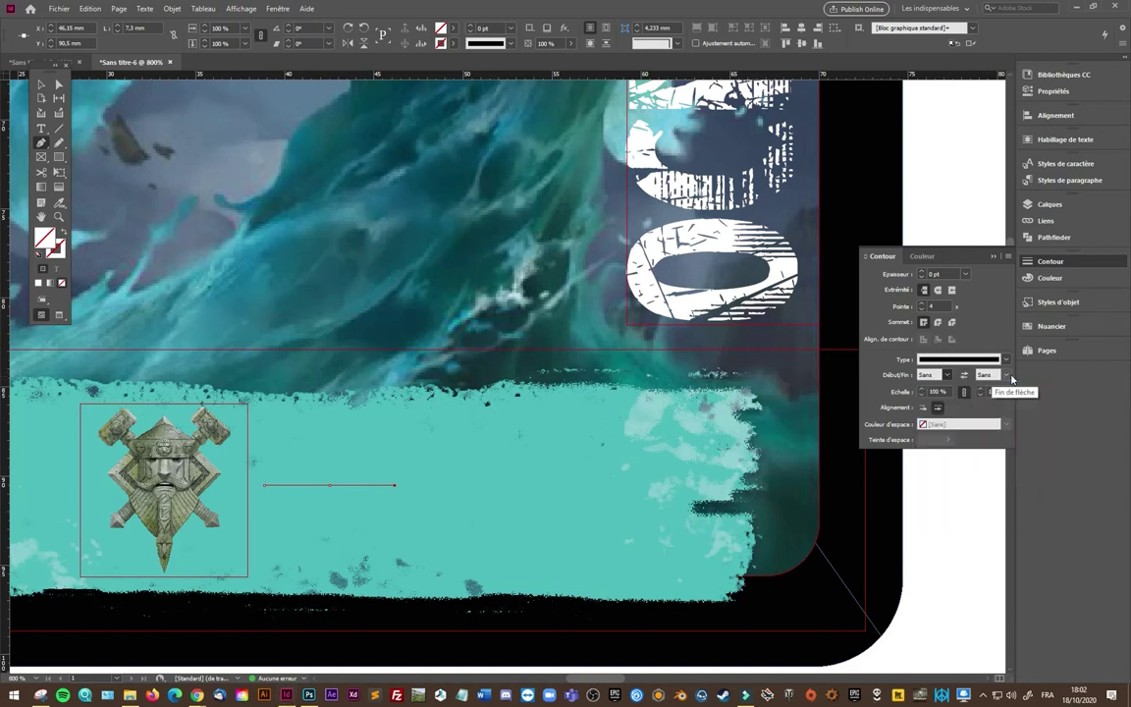
{"action": "left_click", "coordinate": [1007, 375]}
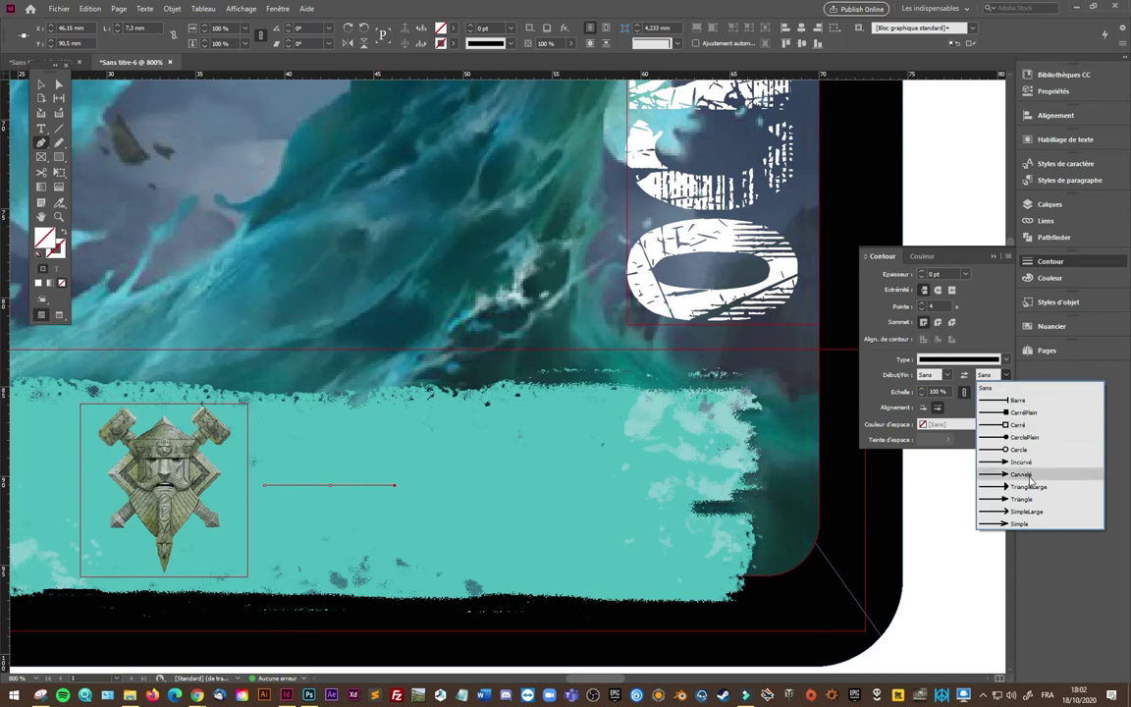
{"action": "left_click", "coordinate": [1033, 503]}
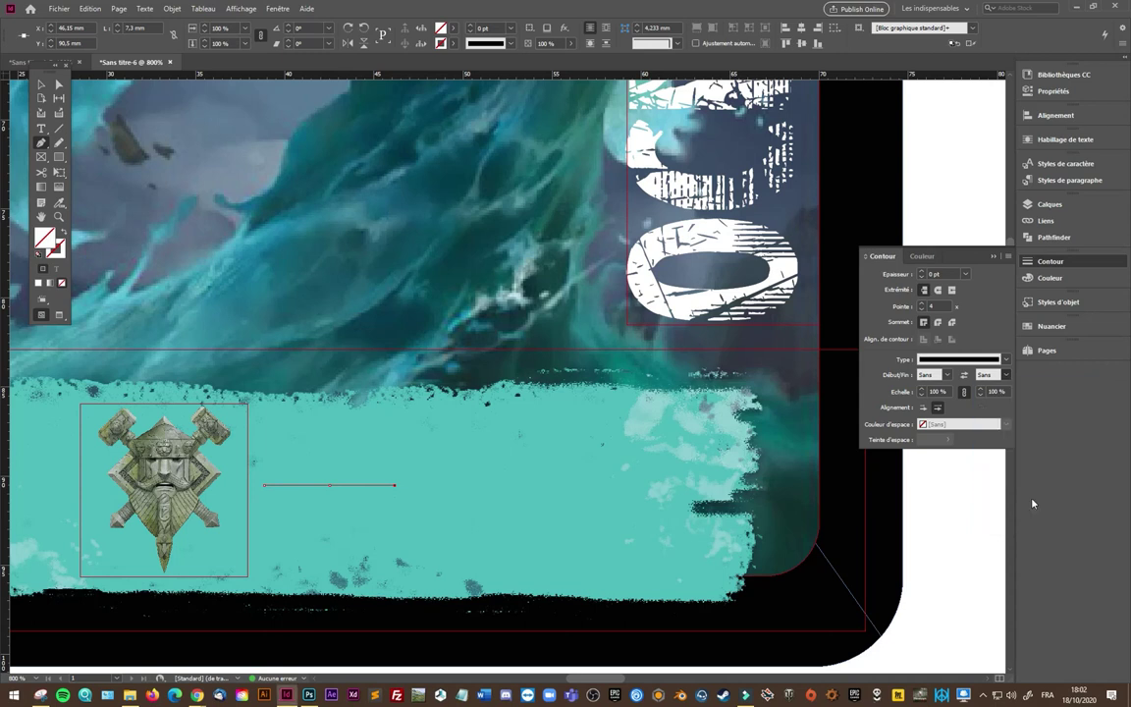
{"action": "left_click", "coordinate": [923, 273]}
{"action": "left_click", "coordinate": [923, 273]}
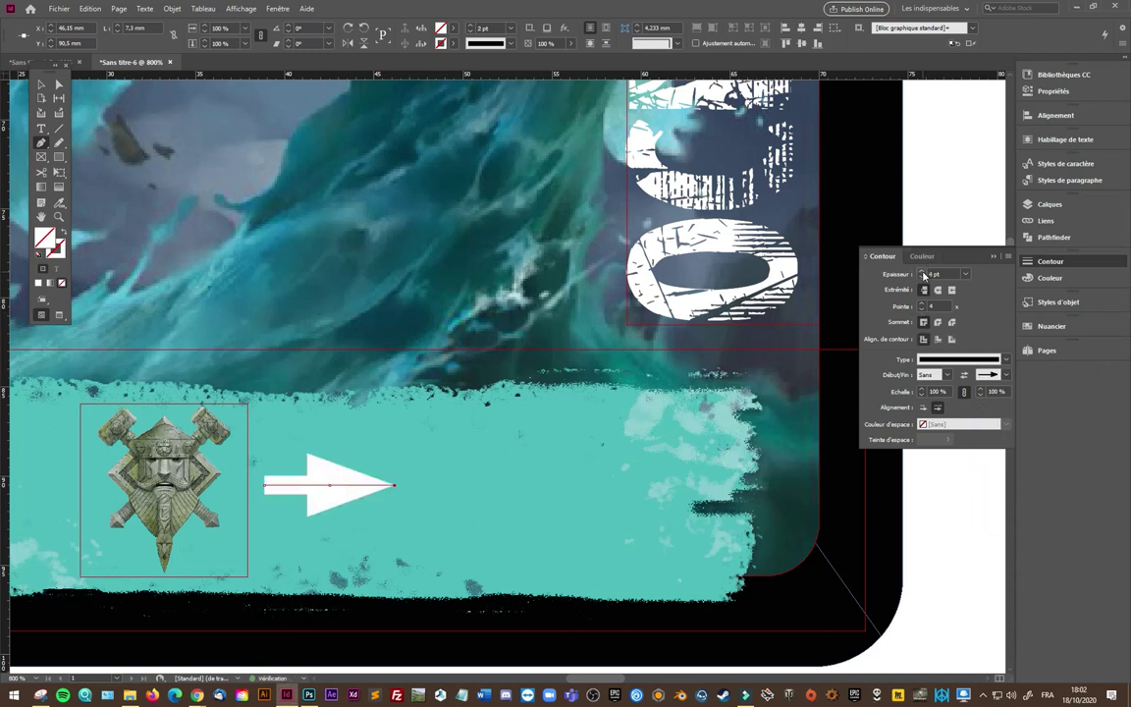
{"action": "left_click", "coordinate": [923, 273]}
{"action": "left_click", "coordinate": [923, 279]}
Step: Undo the accidental curved segment so the white arrow stays intact
{"action": "left_click", "coordinate": [276, 439]}
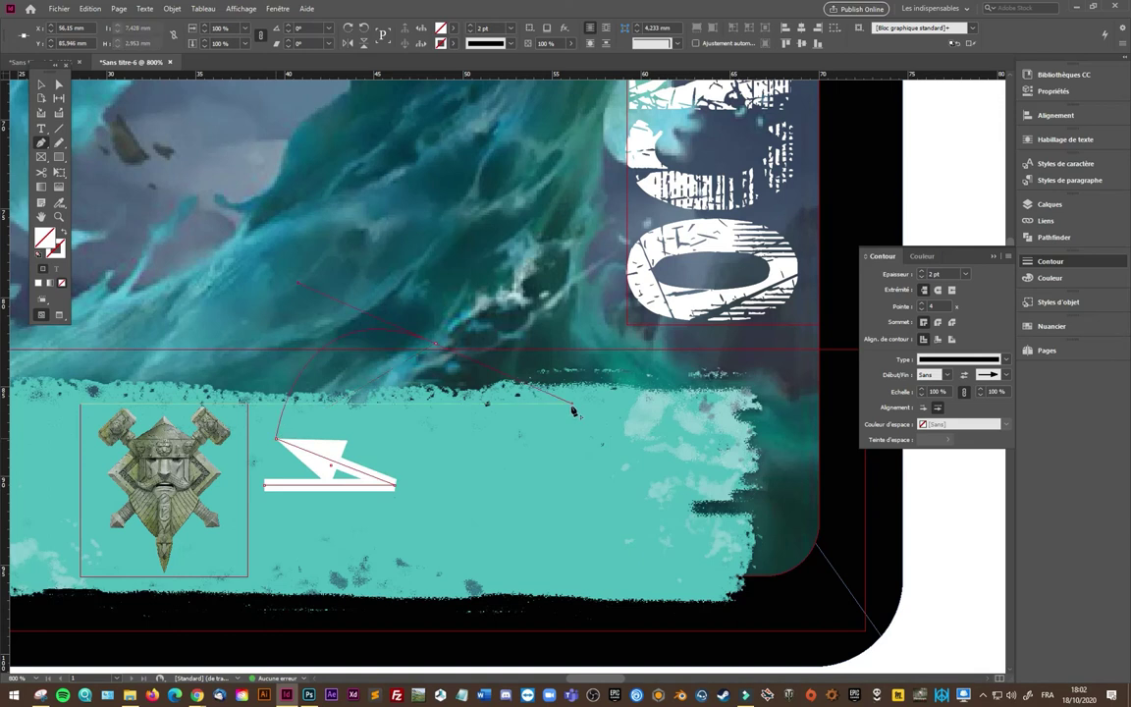
{"action": "left_click_drag", "start_coordinate": [432, 342], "coordinate": [574, 411]}
{"action": "key", "text": "ctrl+z"}
{"action": "key", "text": "ctrl+z"}
{"action": "key", "text": "v"}
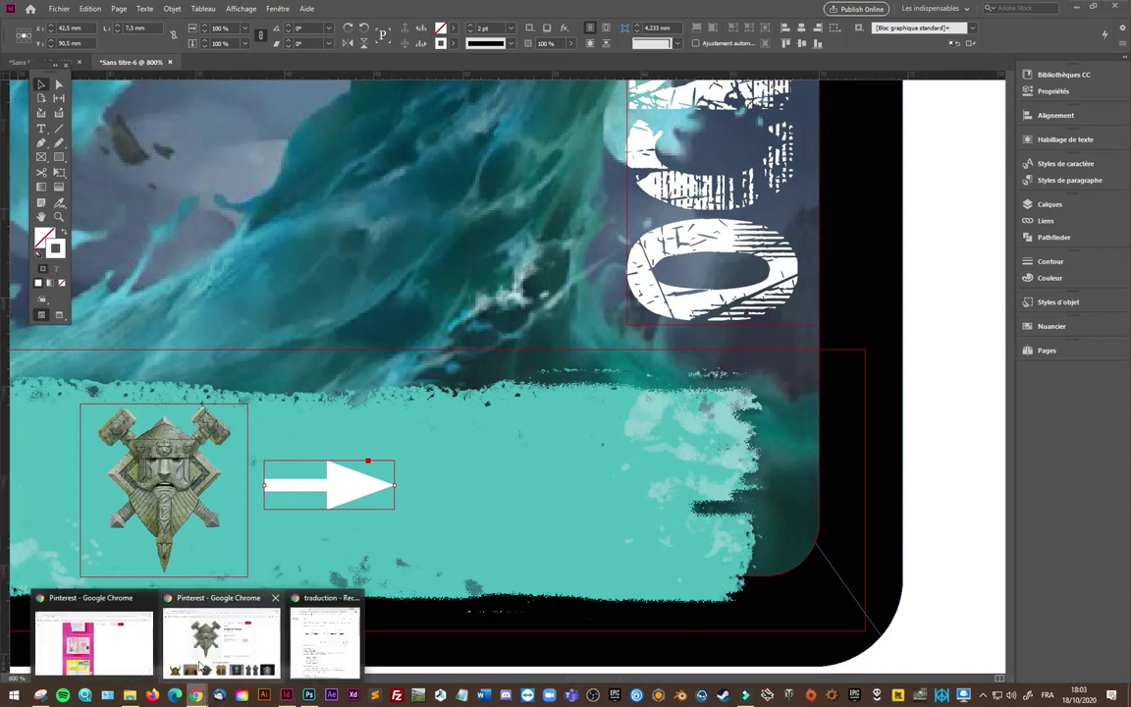
Step: Return to the saved game design board on Pinterest and browse its pins
{"action": "mouse_move", "coordinate": [197, 696]}
{"action": "left_click", "coordinate": [191, 614]}
{"action": "scroll", "coordinate": [481, 329], "scroll_direction": "down", "scroll_amount": 2}
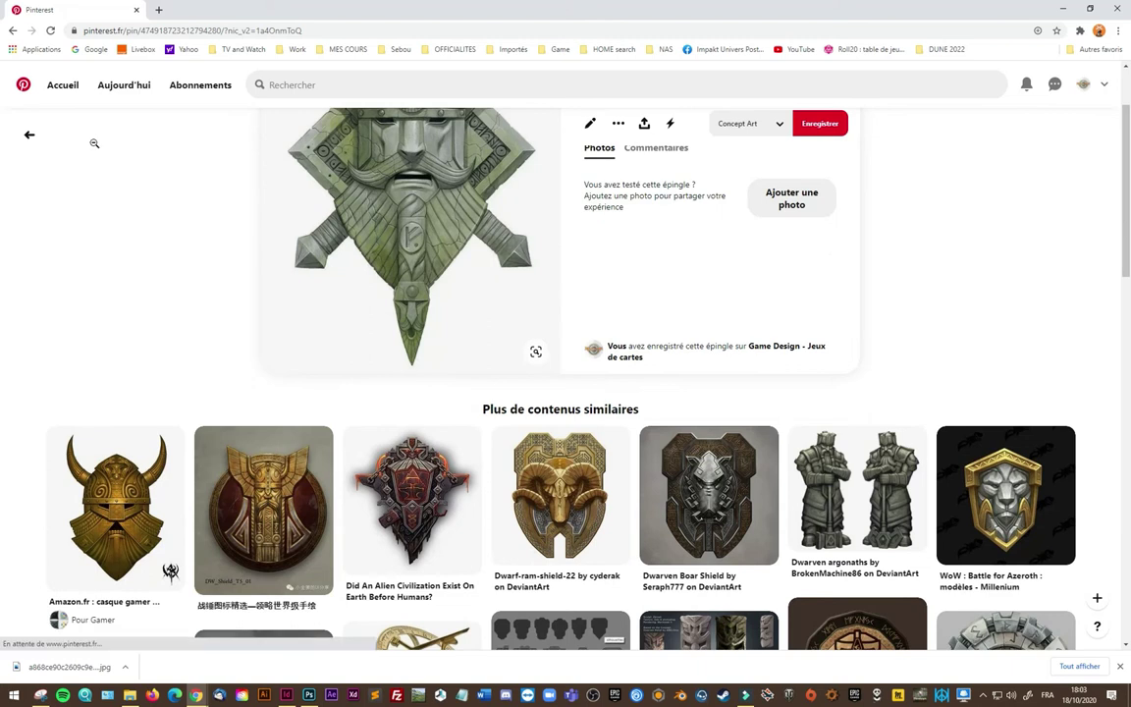
{"action": "left_click", "coordinate": [29, 136]}
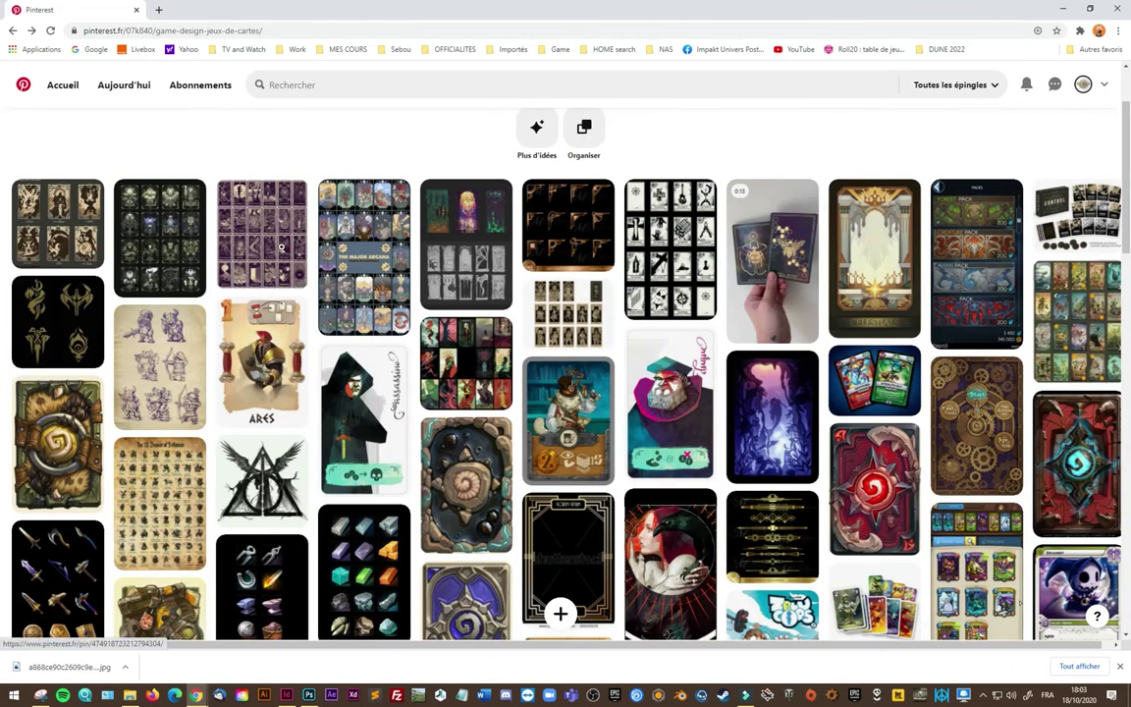
{"action": "scroll", "coordinate": [261, 228], "scroll_direction": "down", "scroll_amount": 3}
{"action": "scroll", "coordinate": [328, 281], "scroll_direction": "down", "scroll_amount": 5}
{"action": "scroll", "coordinate": [422, 314], "scroll_direction": "down", "scroll_amount": 5}
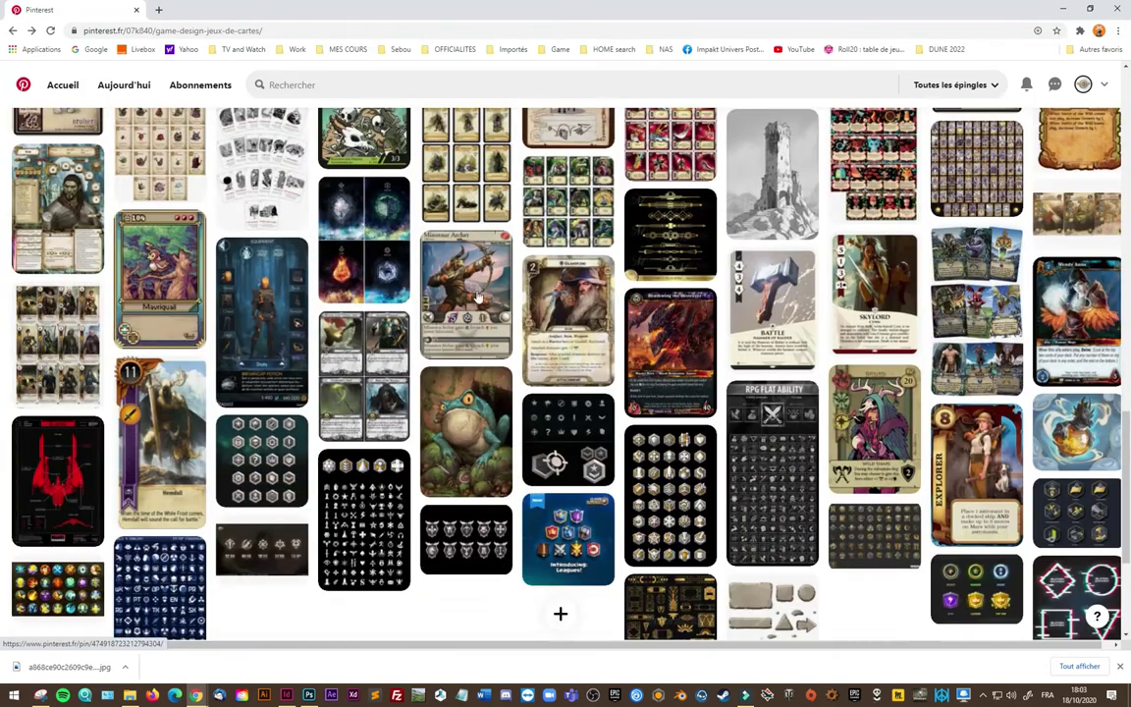
{"action": "scroll", "coordinate": [516, 350], "scroll_direction": "down", "scroll_amount": 5}
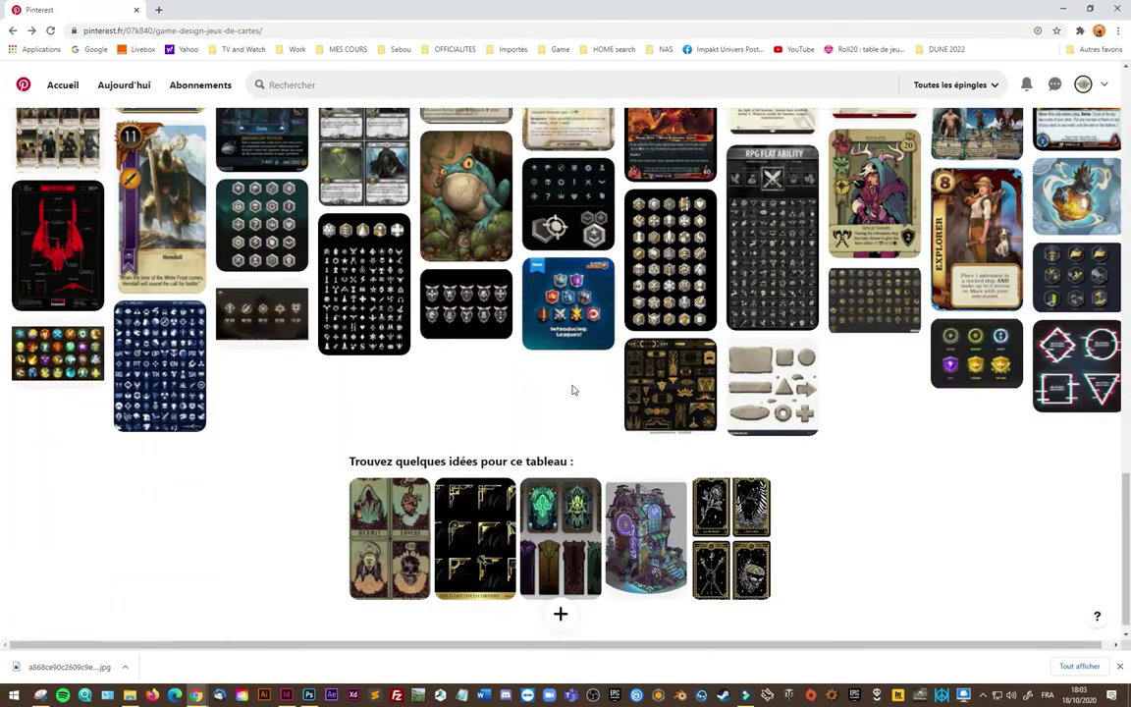
{"action": "scroll", "coordinate": [597, 361], "scroll_direction": "up", "scroll_amount": 3}
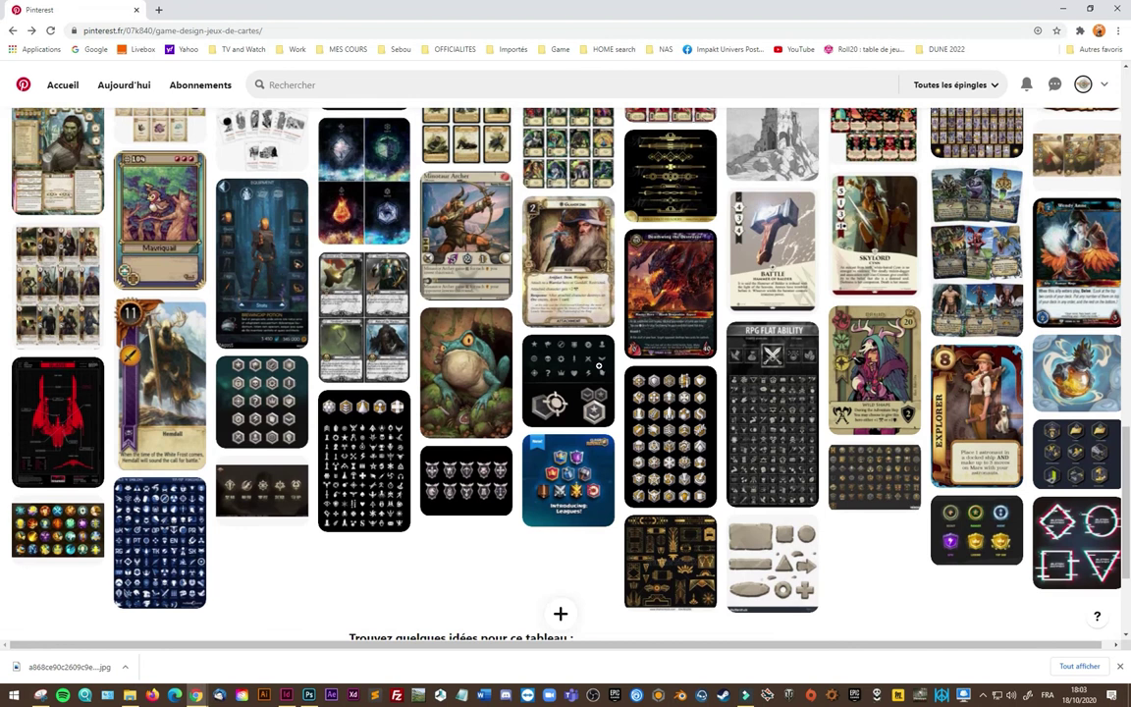
{"action": "mouse_move", "coordinate": [772, 386]}
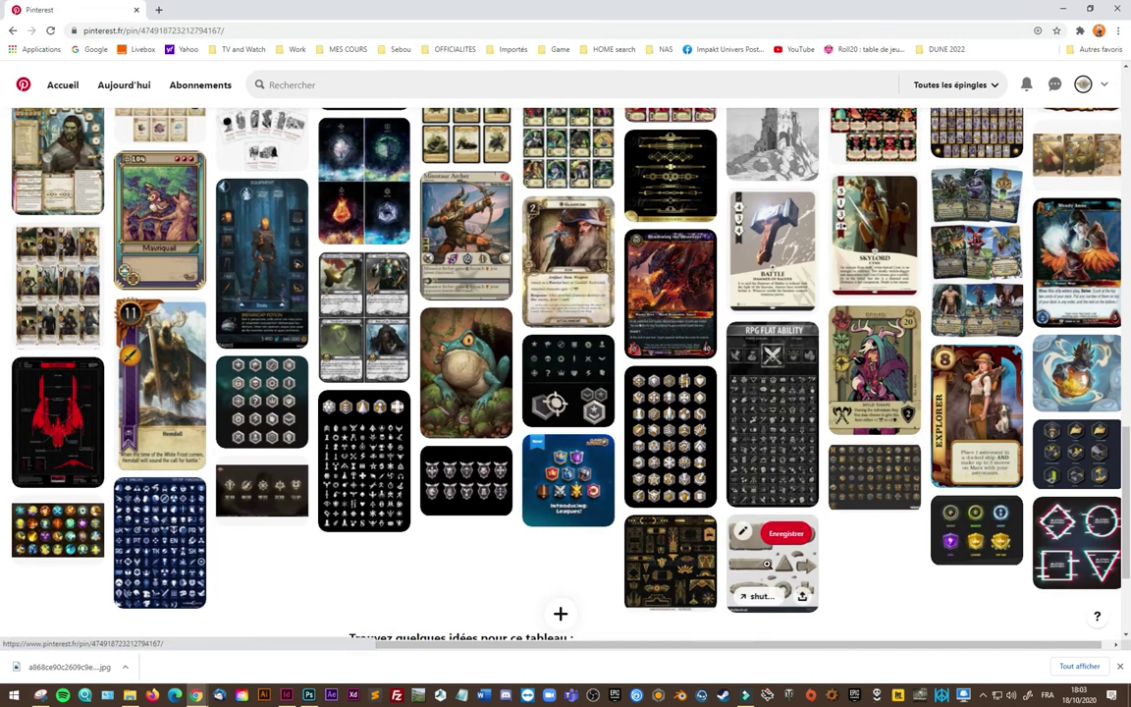
Step: Open the stone game design elements pin and copy its image
{"action": "left_click", "coordinate": [768, 568]}
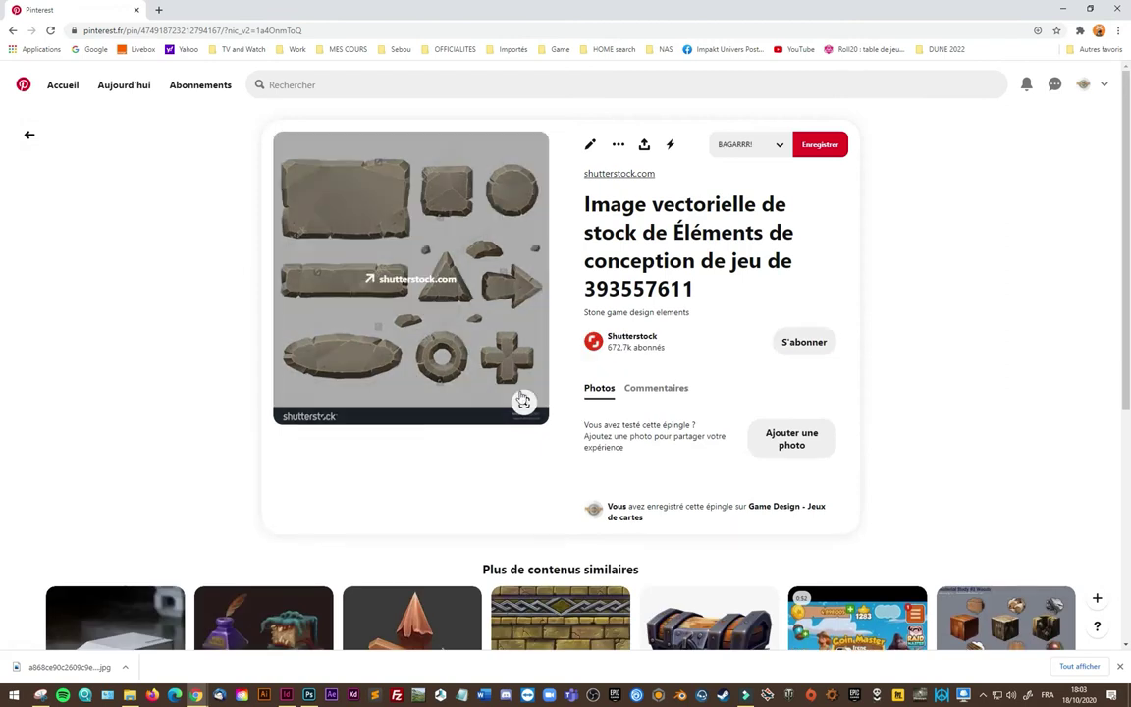
{"action": "scroll", "coordinate": [518, 397], "scroll_direction": "down", "scroll_amount": 3}
{"action": "scroll", "coordinate": [517, 393], "scroll_direction": "up", "scroll_amount": 3}
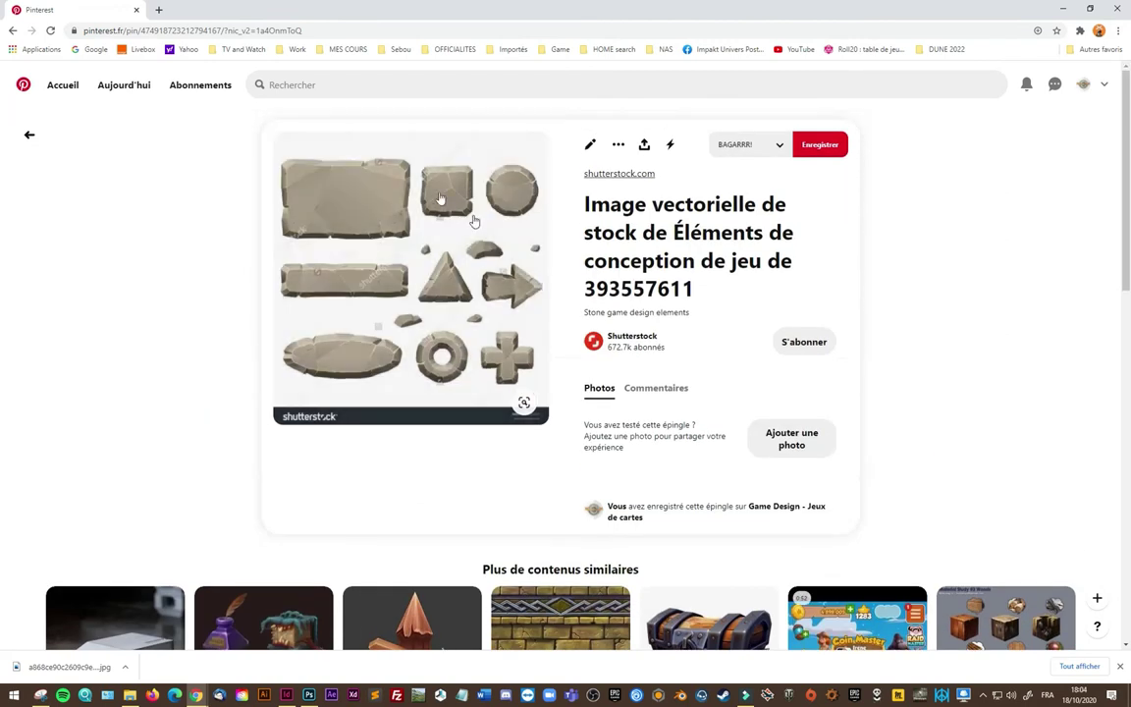
{"action": "right_click", "coordinate": [439, 229]}
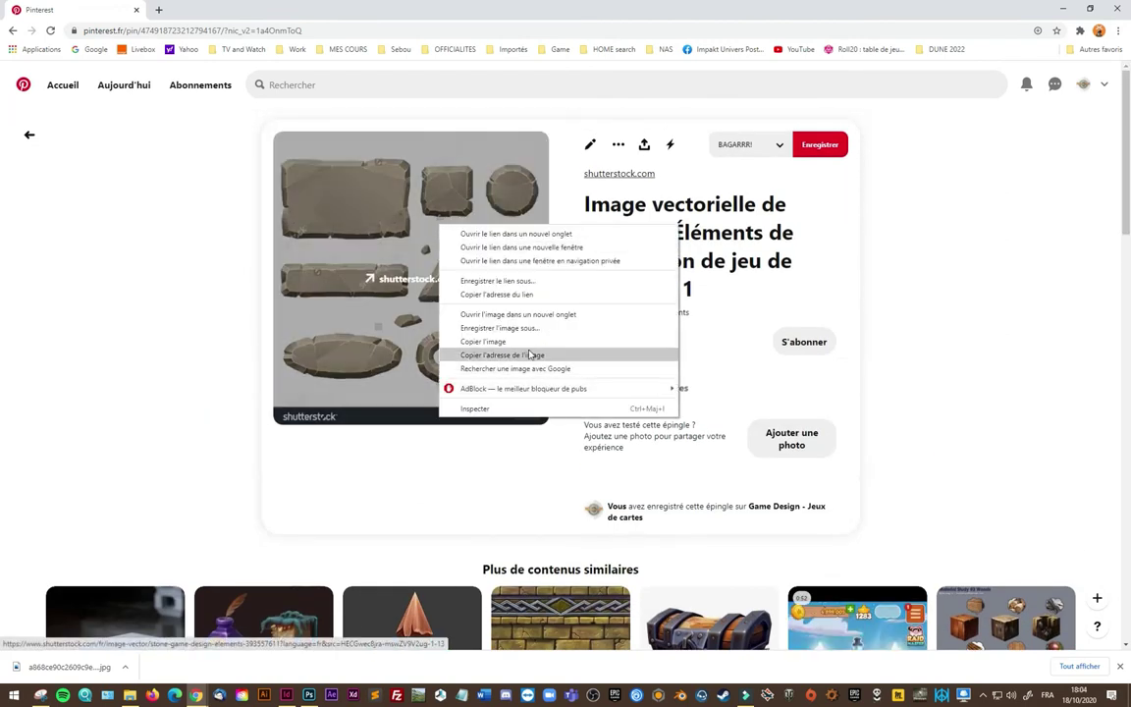
{"action": "left_click", "coordinate": [568, 340]}
Step: Paste the stone image into Photoshop and move the round stone coin to the canvas centre
{"action": "left_click", "coordinate": [310, 697]}
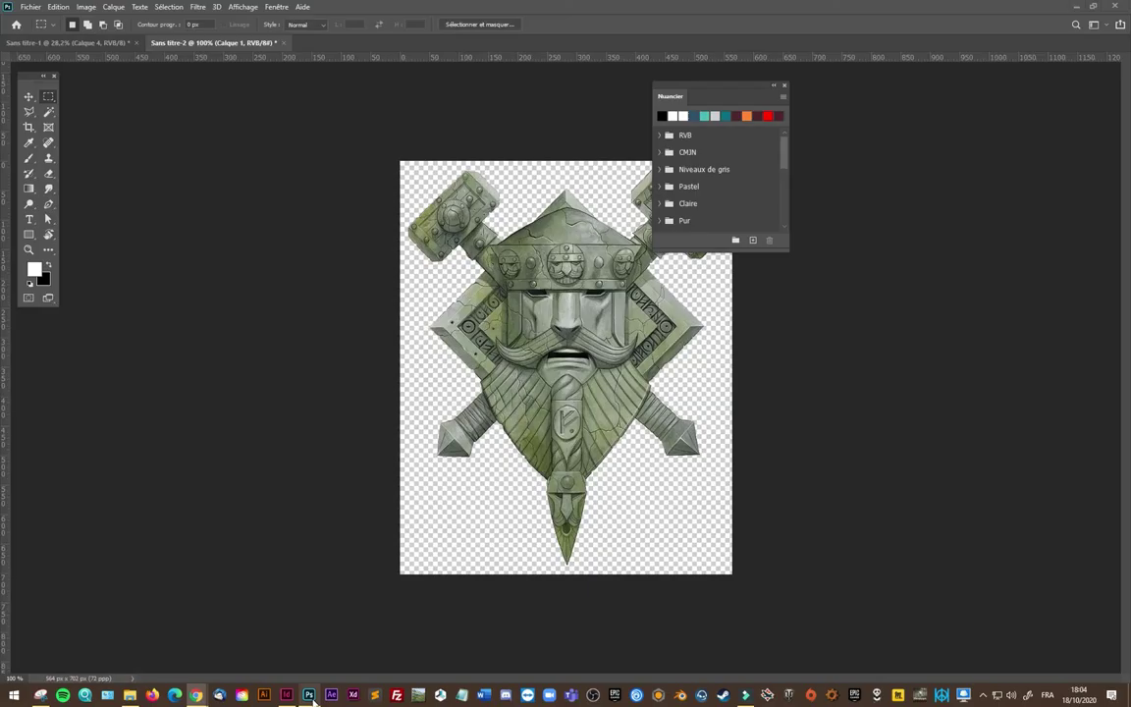
{"action": "key", "text": "ctrl+v"}
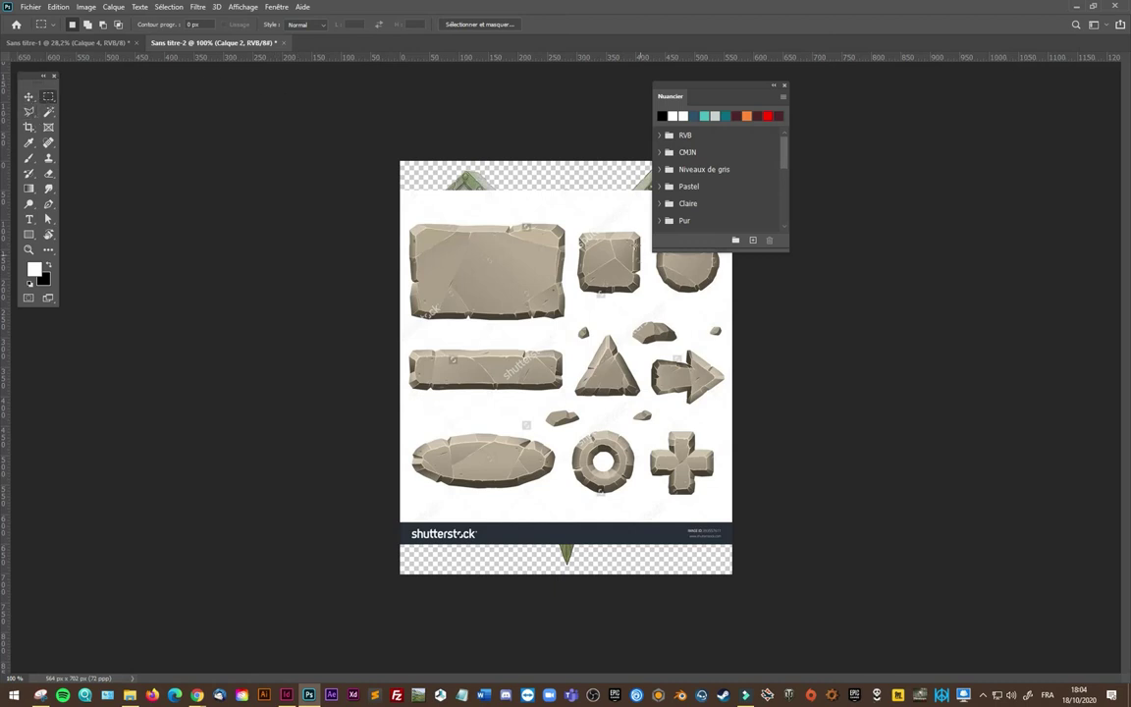
{"action": "left_click_drag", "start_coordinate": [644, 216], "coordinate": [746, 305]}
{"action": "left_click_drag", "start_coordinate": [676, 273], "coordinate": [553, 368]}
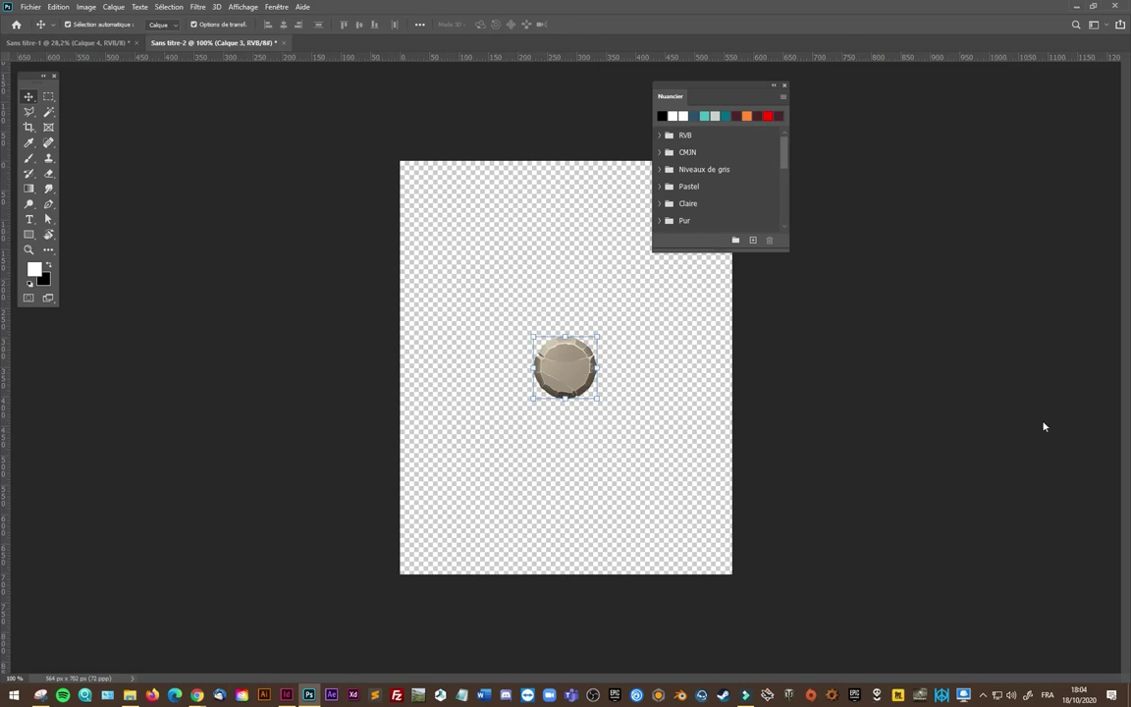
{"action": "key", "text": "h"}
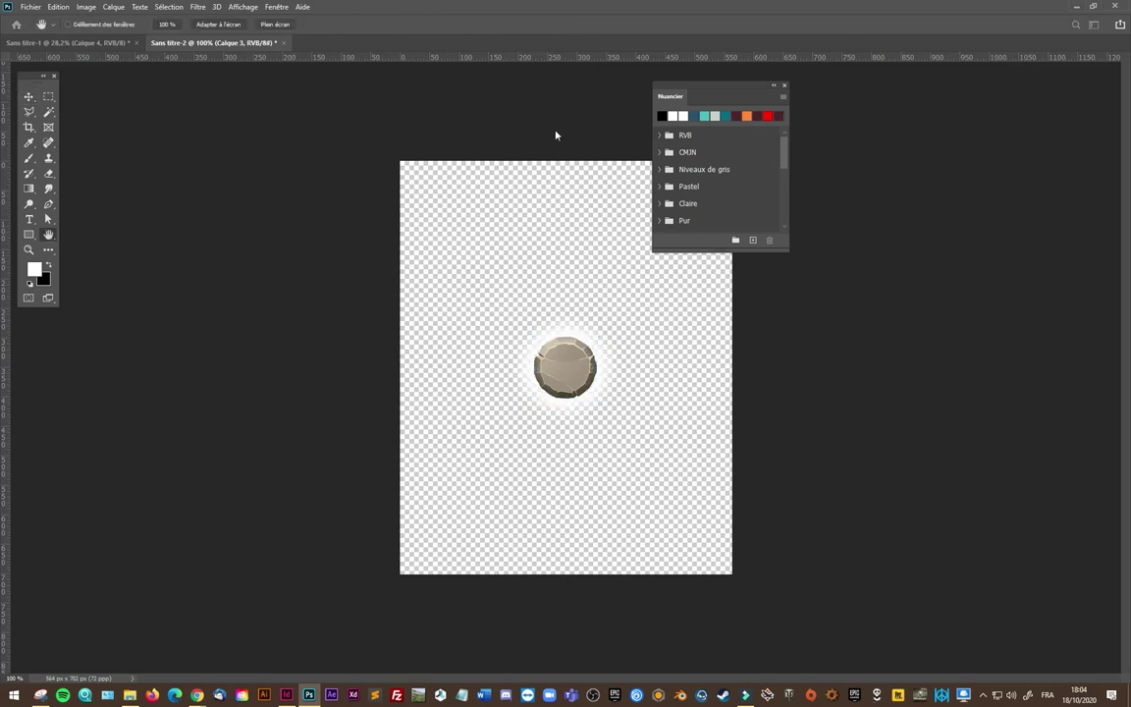
{"action": "key", "text": "v"}
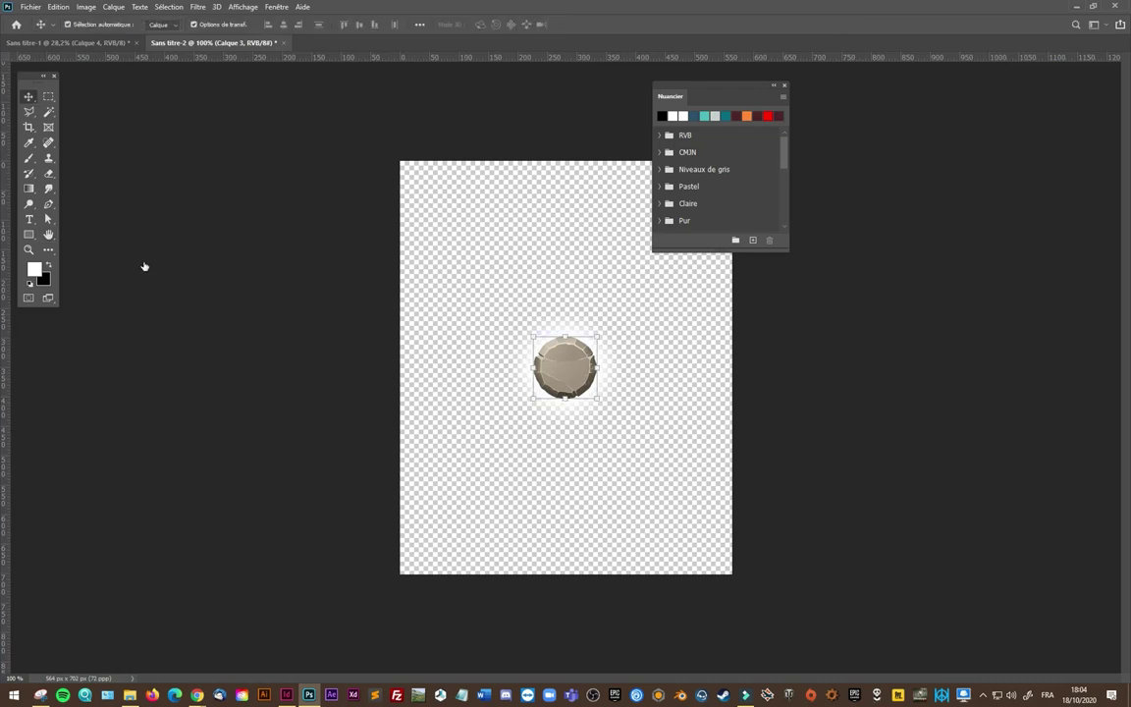
Step: Export the stone coin as PNG-24 named fd-bouton into Sources
{"action": "key", "text": "ctrl+alt+shift+s"}
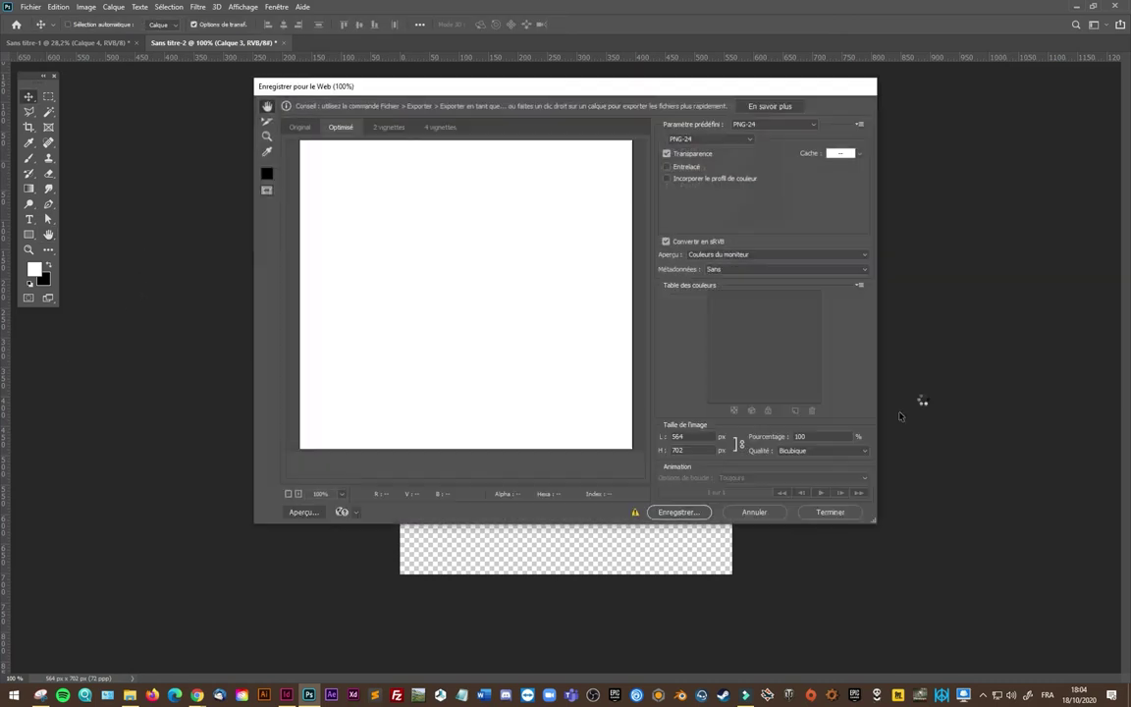
{"action": "left_click", "coordinate": [675, 512]}
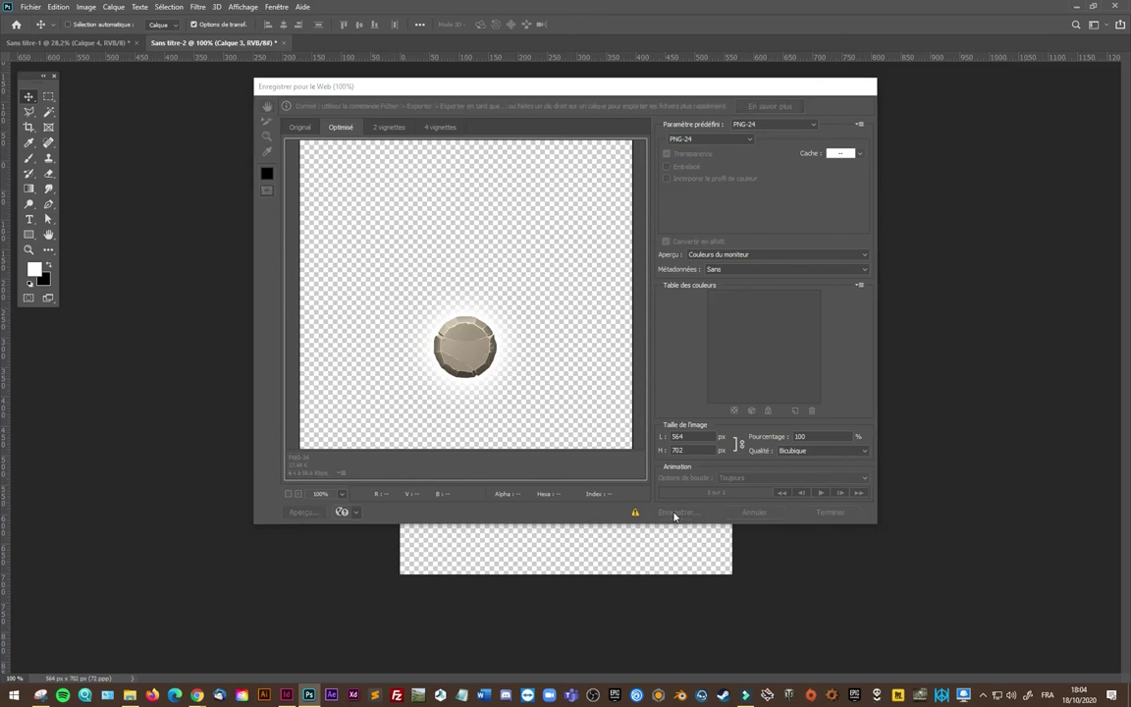
{"action": "left_click_drag", "start_coordinate": [401, 482], "coordinate": [335, 481]}
{"action": "type", "text": "fd-bouton"}
{"action": "key", "text": "Return"}
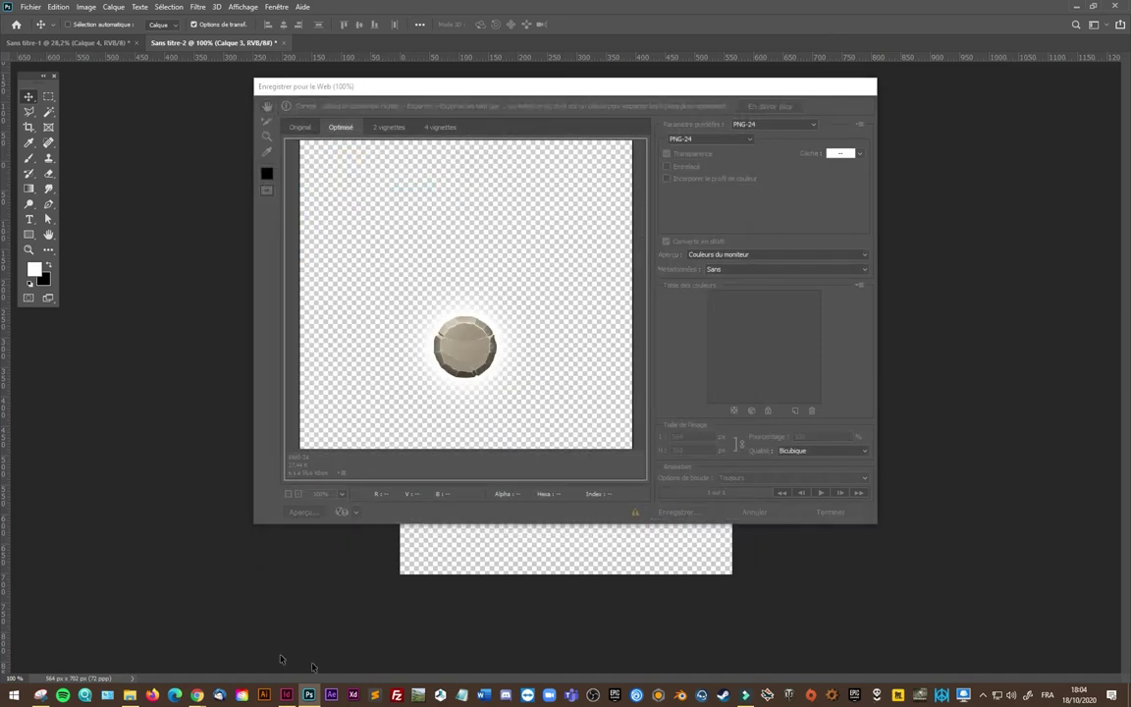
{"action": "key", "text": "alt+Tab"}
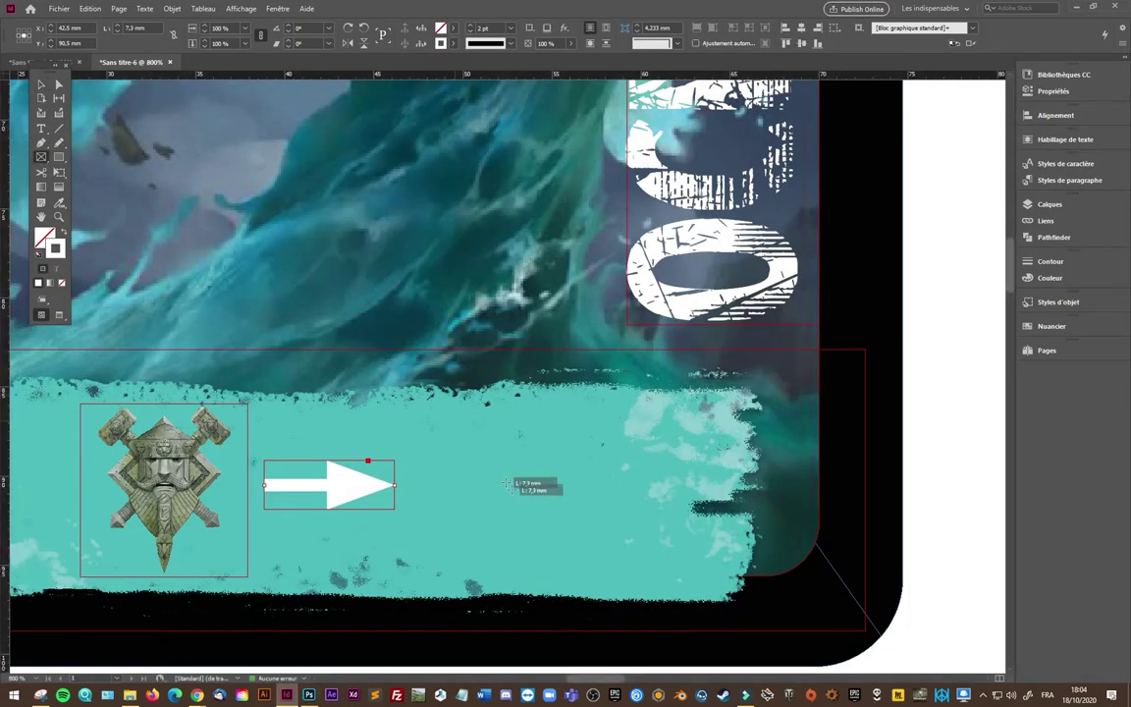
Step: Draw a frame right of the white arrow and place icovaleur2.png in it
{"action": "left_click_drag", "start_coordinate": [454, 420], "coordinate": [607, 574]}
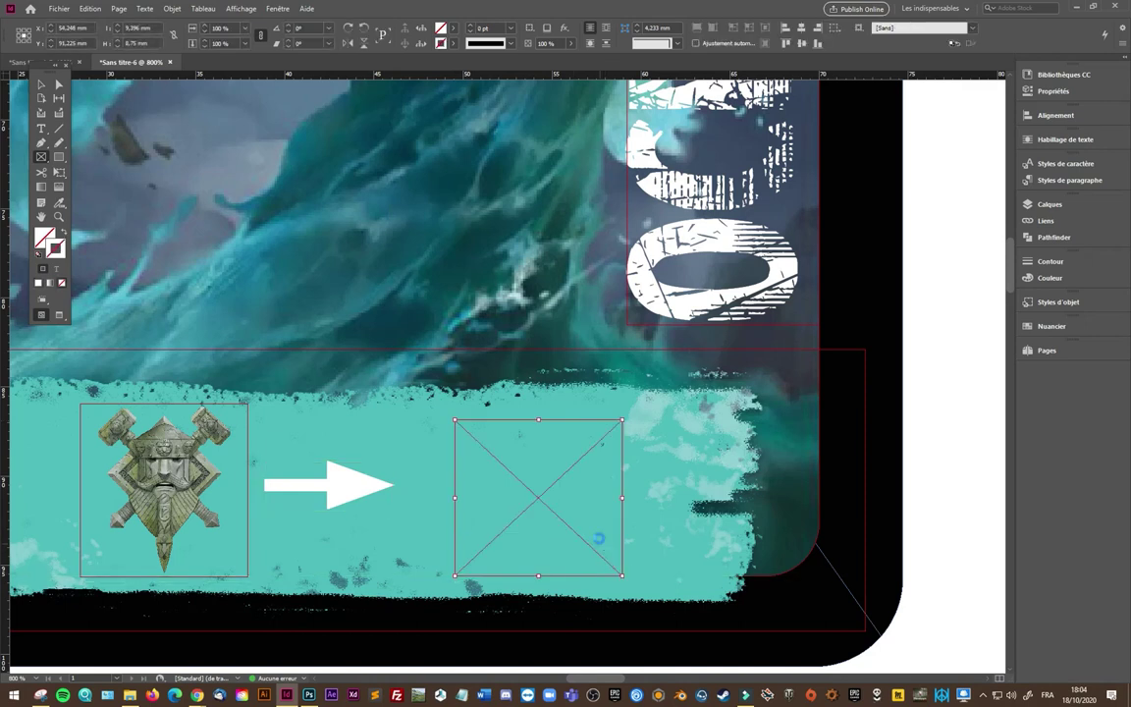
{"action": "key", "text": "ctrl+d"}
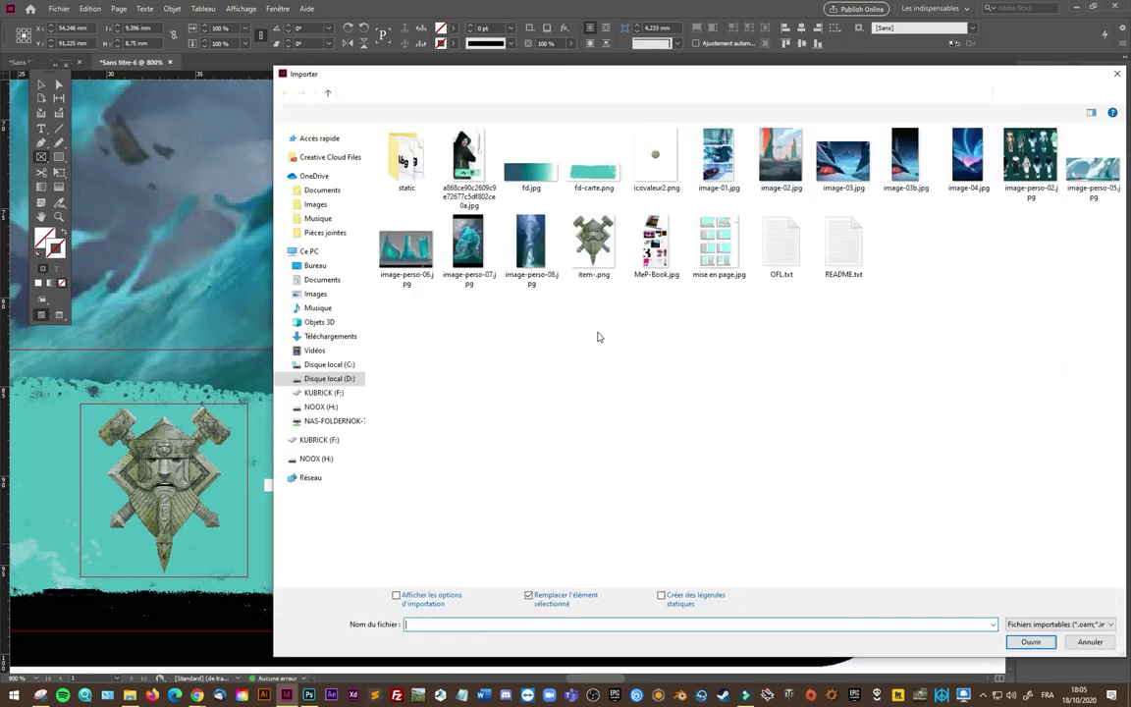
{"action": "left_click", "coordinate": [656, 157]}
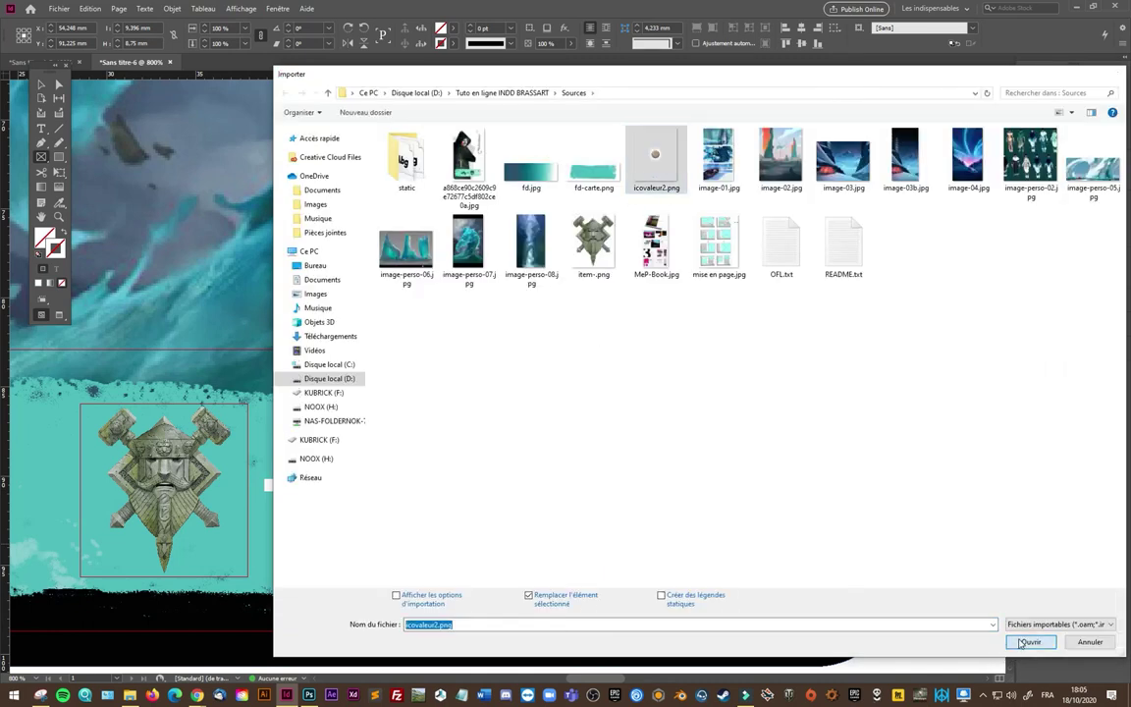
{"action": "left_click", "coordinate": [1015, 643]}
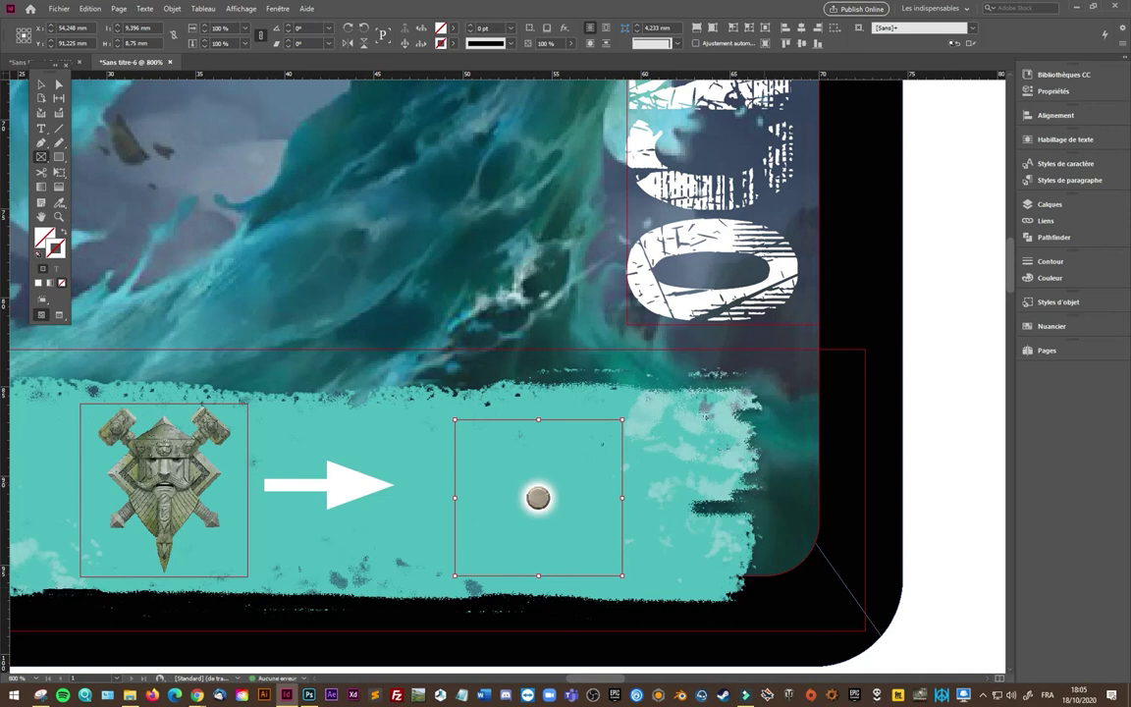
Step: Enlarge the stone image inside its frame and nudge the frame closer to the arrow
{"action": "left_click", "coordinate": [59, 84]}
{"action": "left_click", "coordinate": [548, 499]}
{"action": "left_click", "coordinate": [548, 499]}
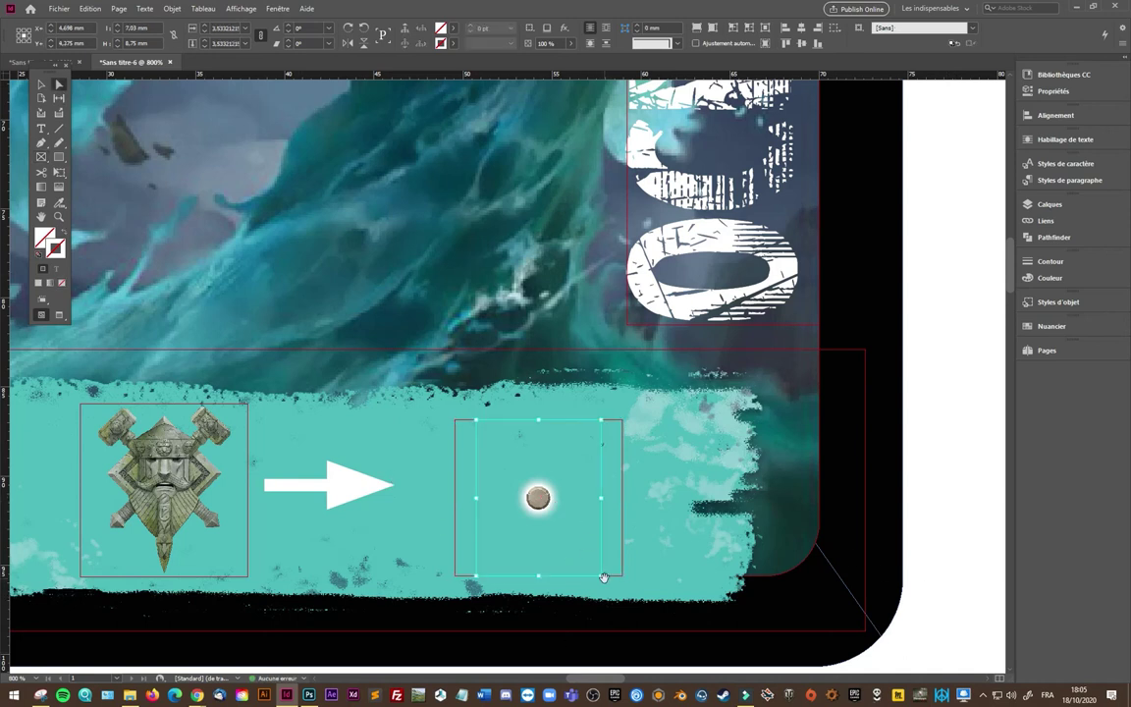
{"action": "left_click_drag", "start_coordinate": [601, 574], "coordinate": [684, 644]}
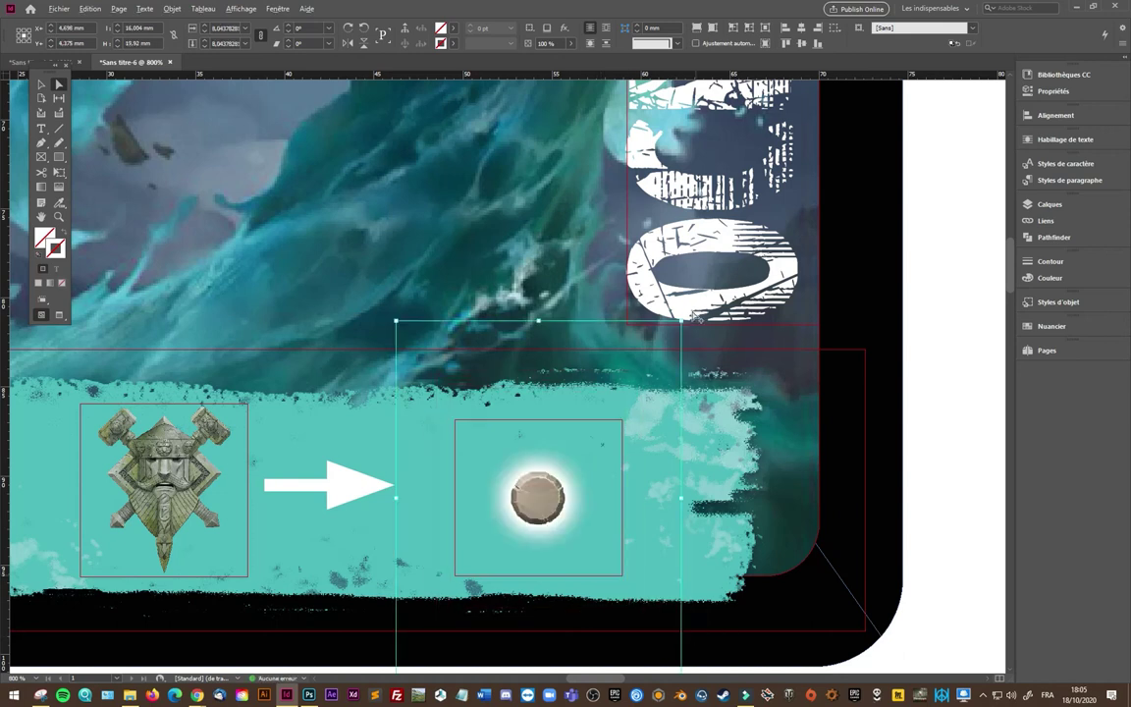
{"action": "left_click_drag", "start_coordinate": [680, 321], "coordinate": [767, 213]}
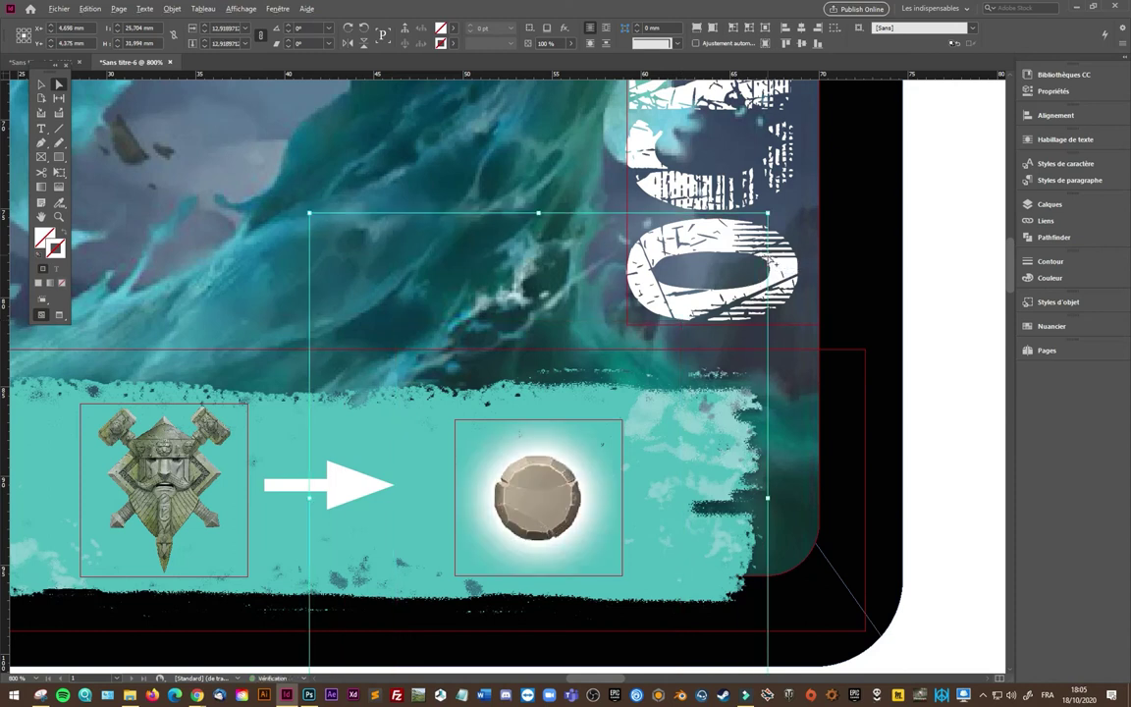
{"action": "key", "text": "a"}
{"action": "left_click", "coordinate": [833, 527]}
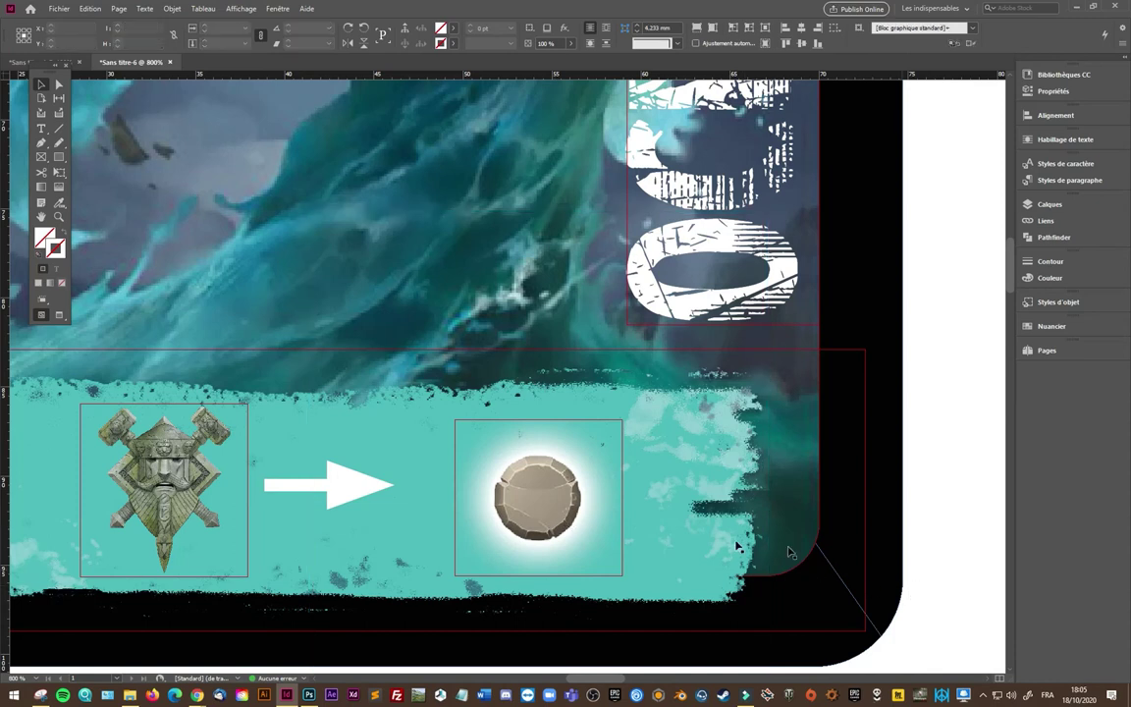
{"action": "left_click_drag", "start_coordinate": [503, 479], "coordinate": [521, 518]}
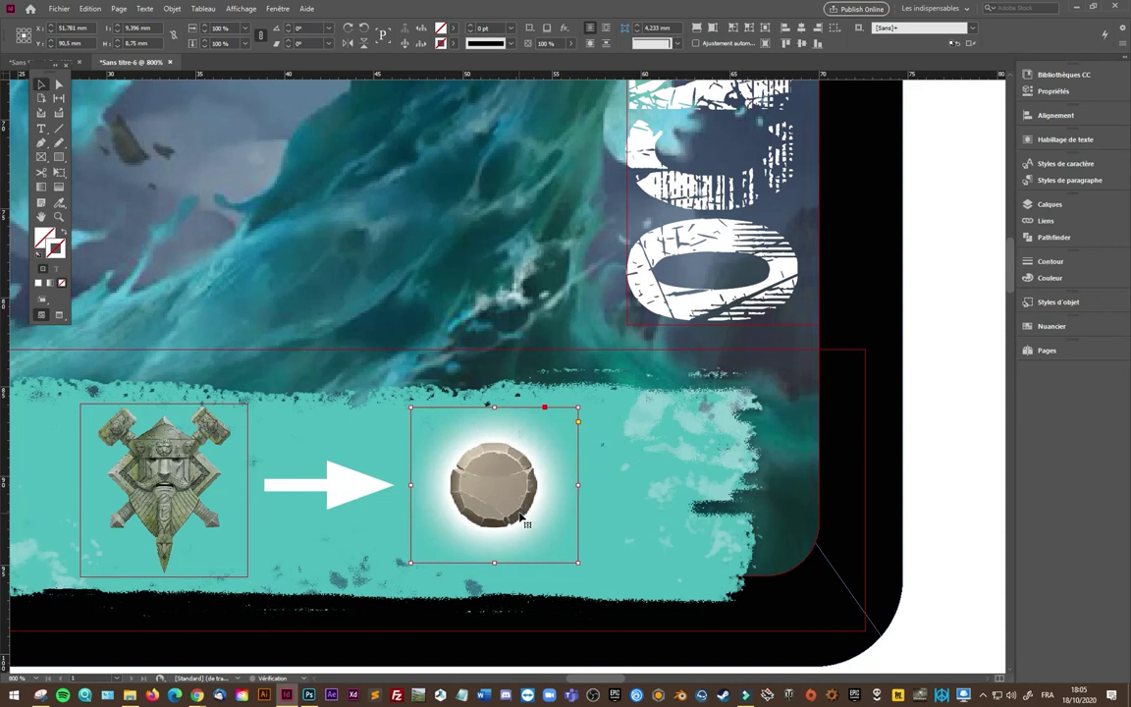
Step: Create a '+4' text frame and move it onto the stone coin
{"action": "left_click", "coordinate": [42, 129]}
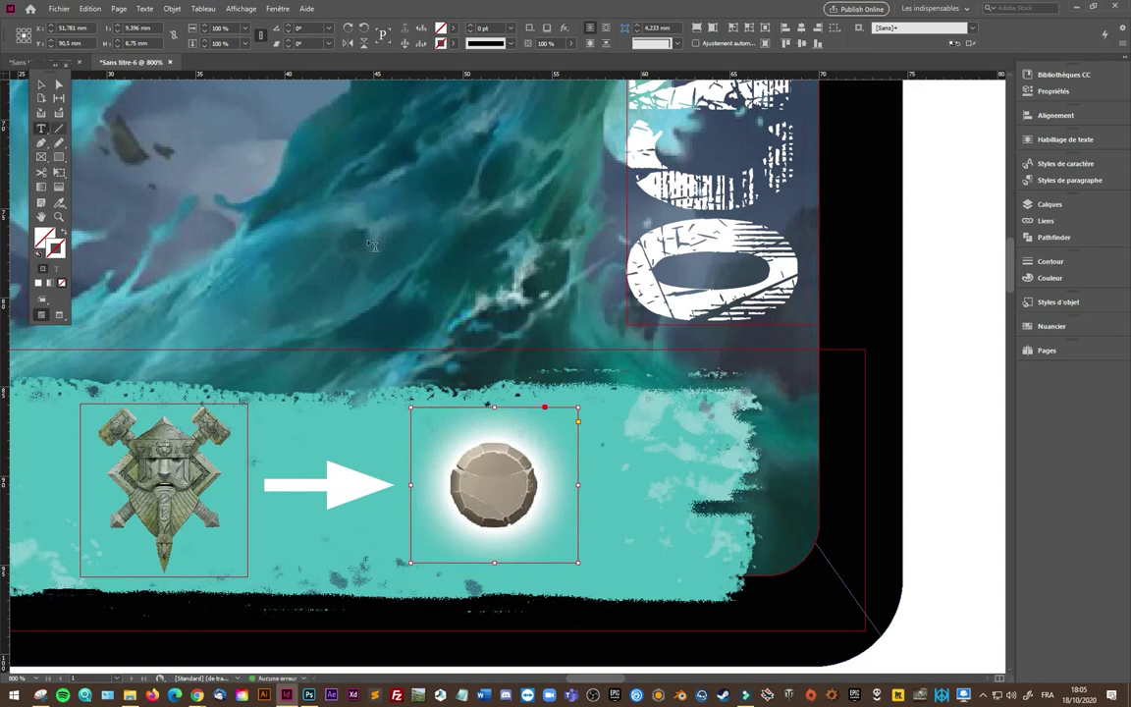
{"action": "left_click", "coordinate": [360, 214]}
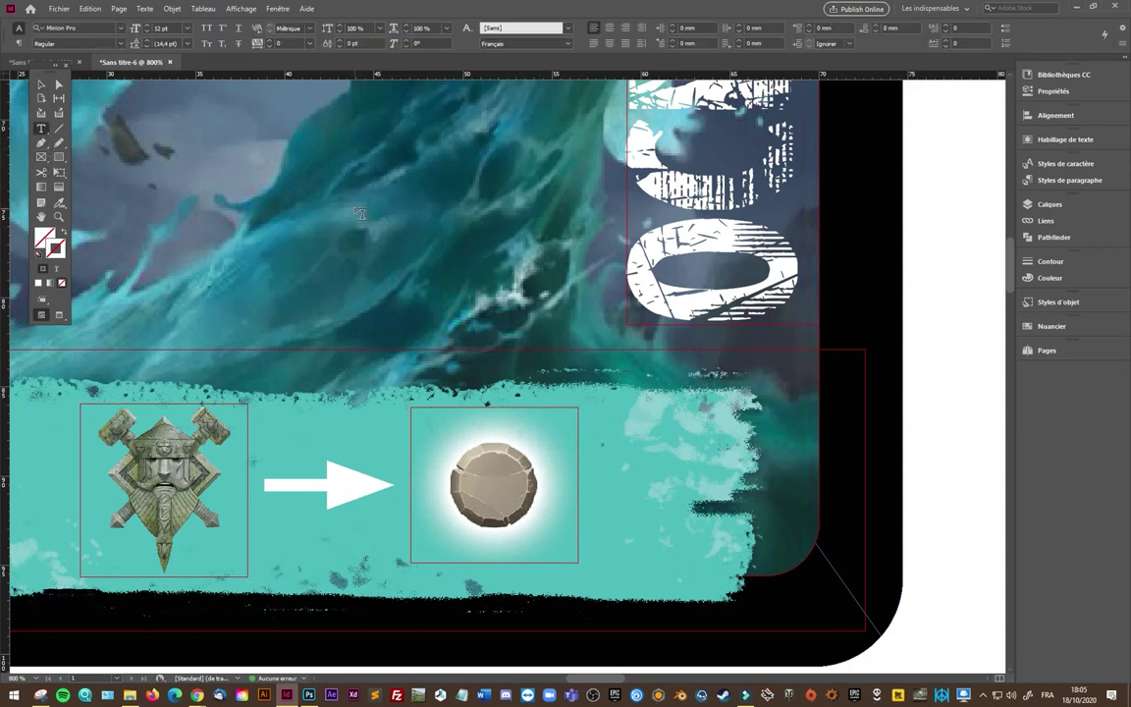
{"action": "left_click_drag", "start_coordinate": [329, 167], "coordinate": [498, 324]}
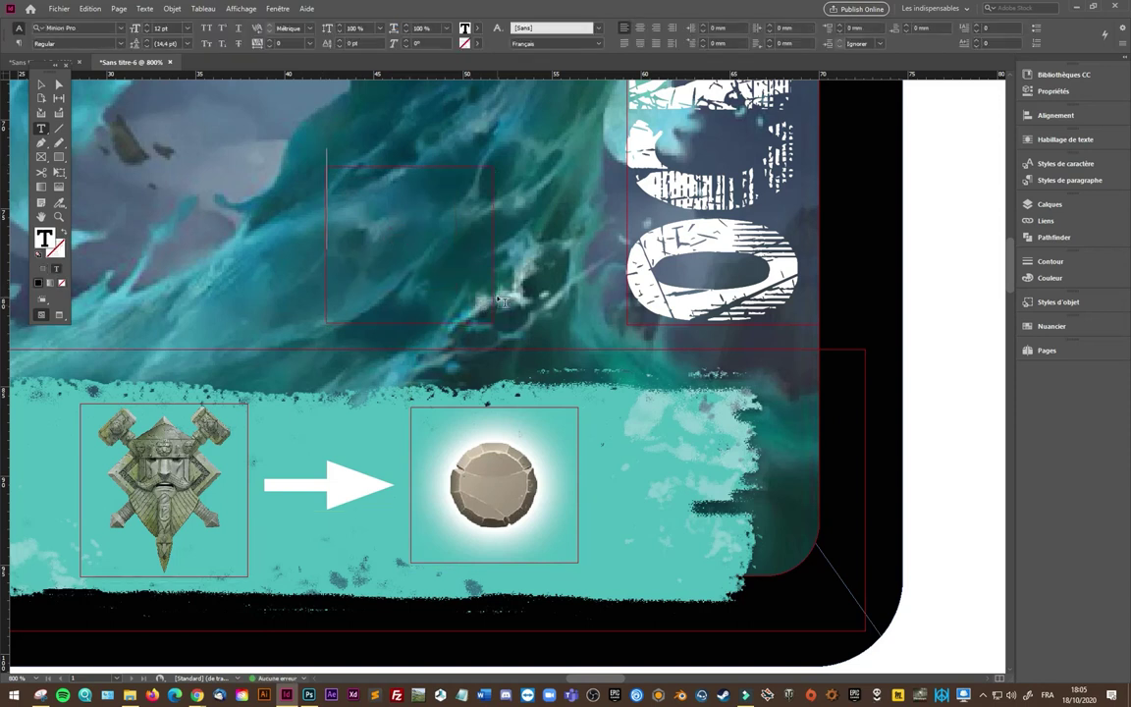
{"action": "type", "text": "+4"}
{"action": "left_click", "coordinate": [41, 84]}
{"action": "left_click", "coordinate": [391, 208]}
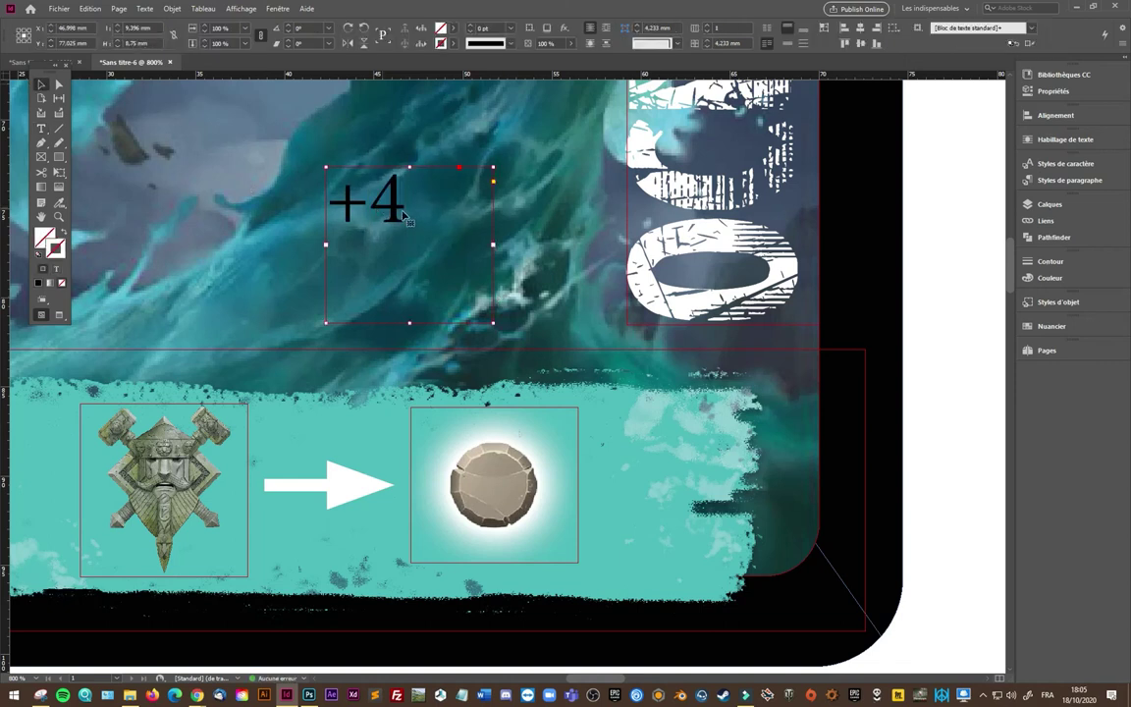
{"action": "left_click_drag", "start_coordinate": [391, 208], "coordinate": [510, 482]}
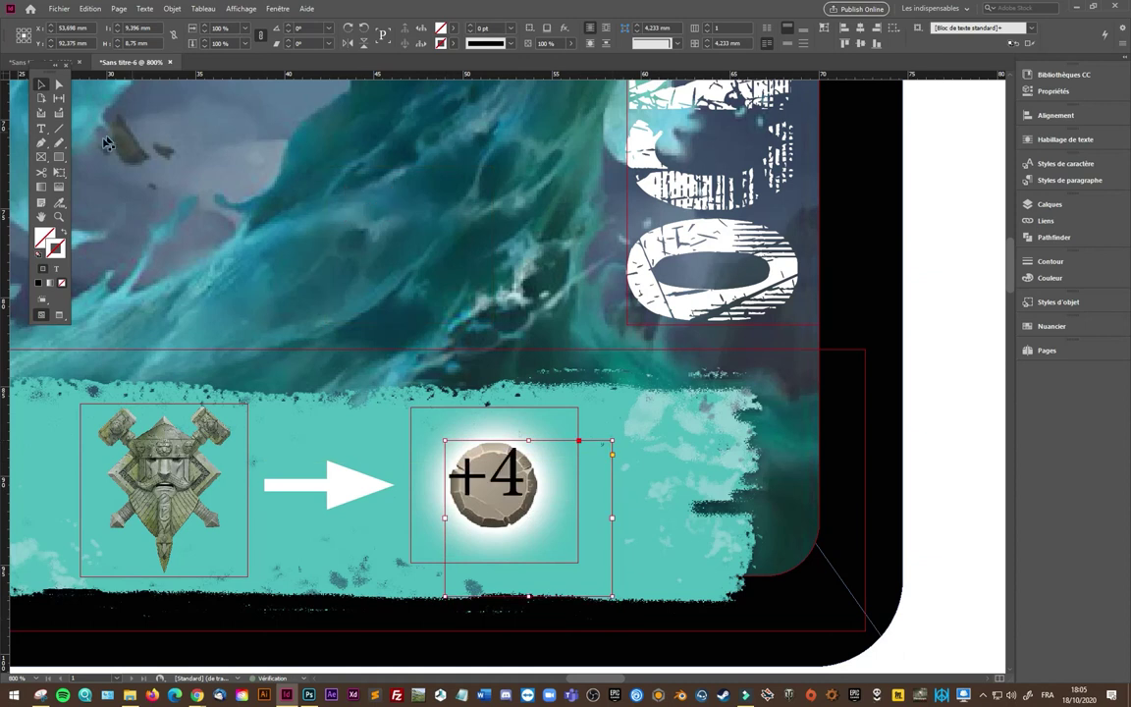
Step: Set the +4 text to 9 pt in the Moontells font
{"action": "left_click", "coordinate": [41, 128]}
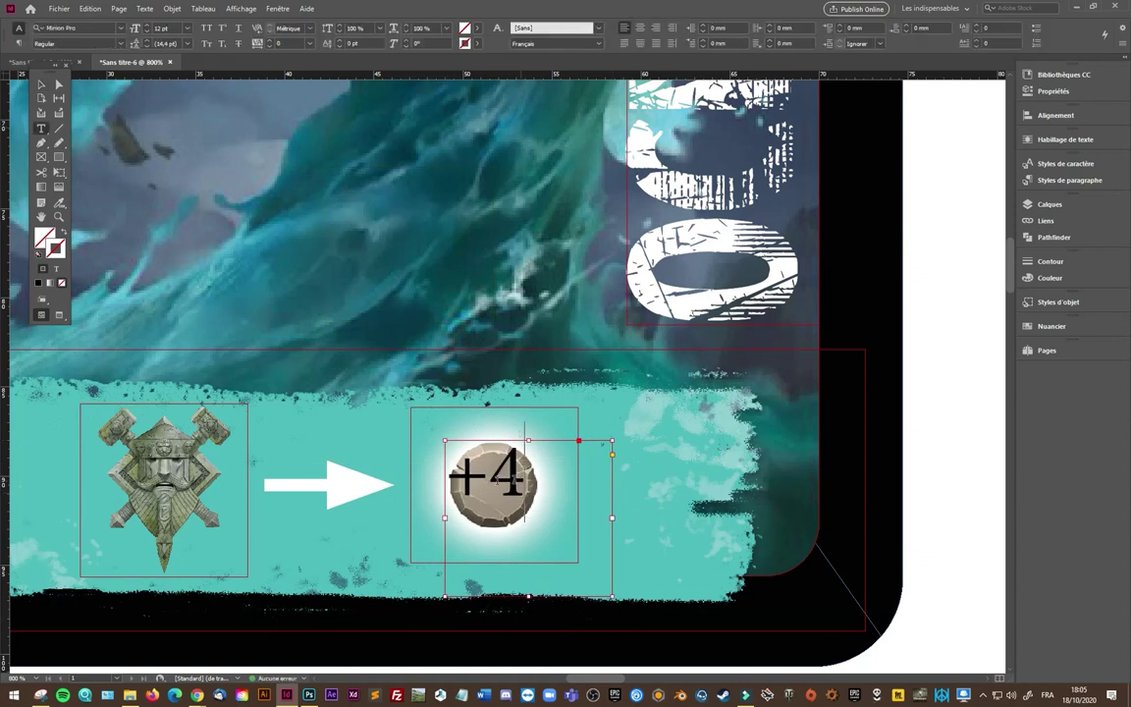
{"action": "triple_click", "coordinate": [472, 432]}
{"action": "left_click", "coordinate": [147, 33]}
{"action": "left_click", "coordinate": [147, 32]}
{"action": "left_click", "coordinate": [147, 32]}
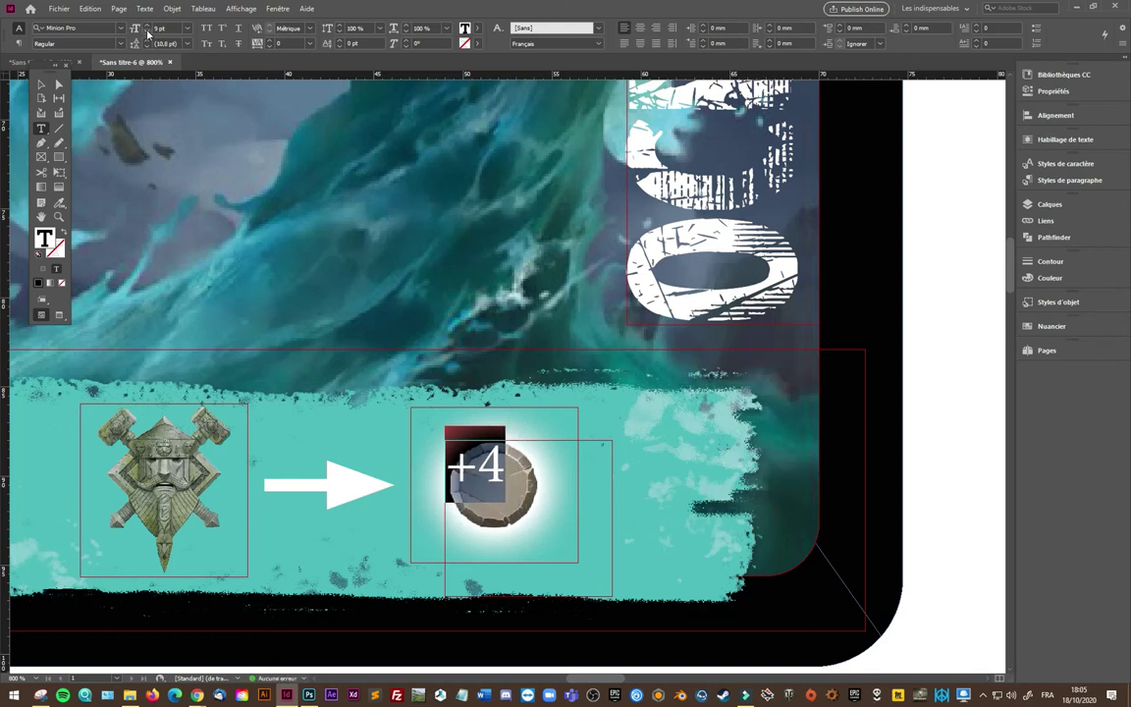
{"action": "left_click", "coordinate": [119, 29]}
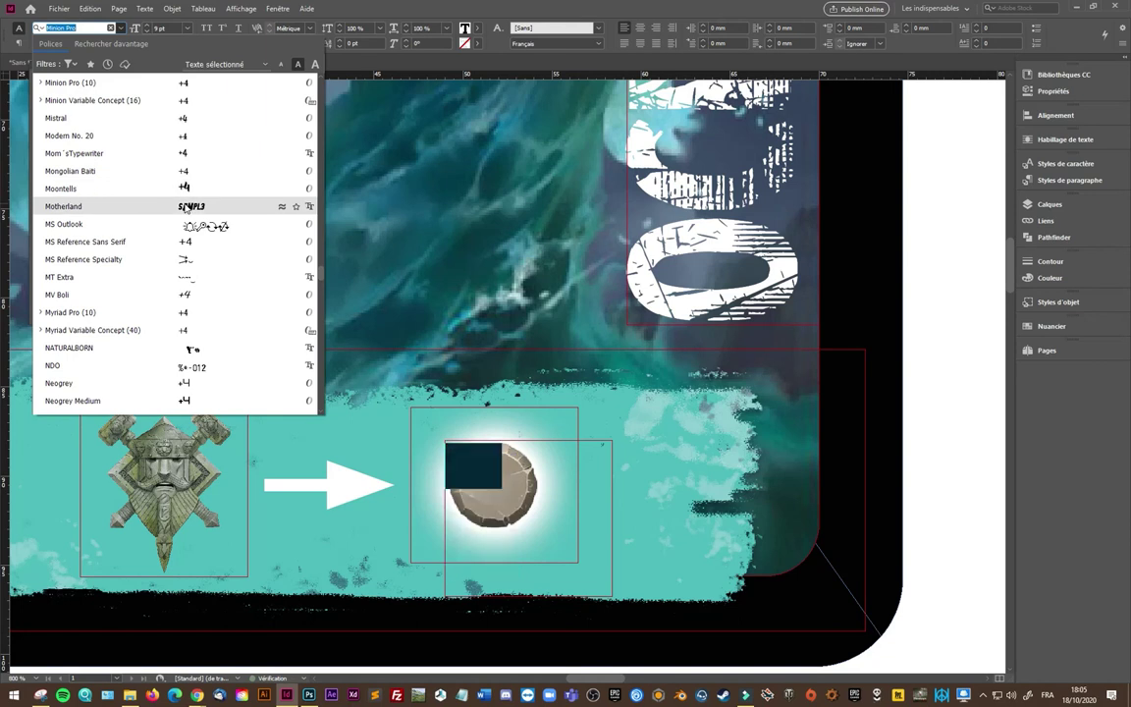
{"action": "left_click", "coordinate": [187, 187]}
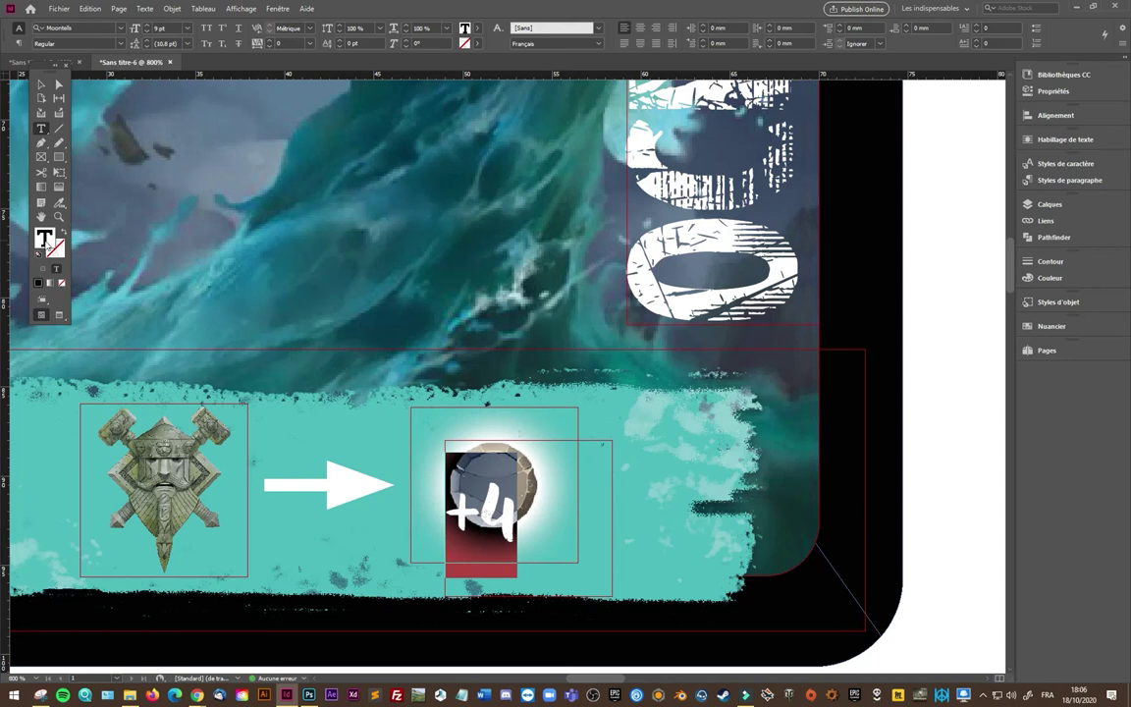
Step: Shrink the +4 text frame to fit the coin and centre it
{"action": "left_click", "coordinate": [42, 84]}
{"action": "left_click", "coordinate": [57, 172]}
{"action": "left_click_drag", "start_coordinate": [610, 595], "coordinate": [563, 552]}
{"action": "left_click_drag", "start_coordinate": [506, 504], "coordinate": [503, 495]}
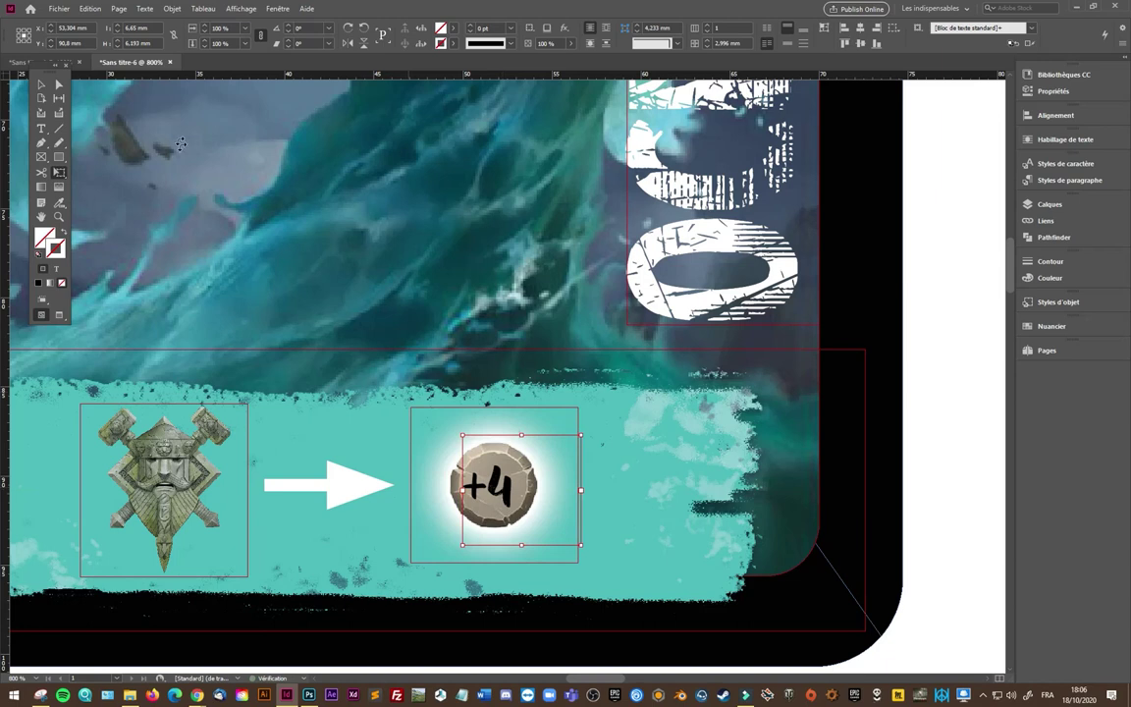
Step: Colour the +4 text pure white (#ffffff)
{"action": "left_click", "coordinate": [41, 128]}
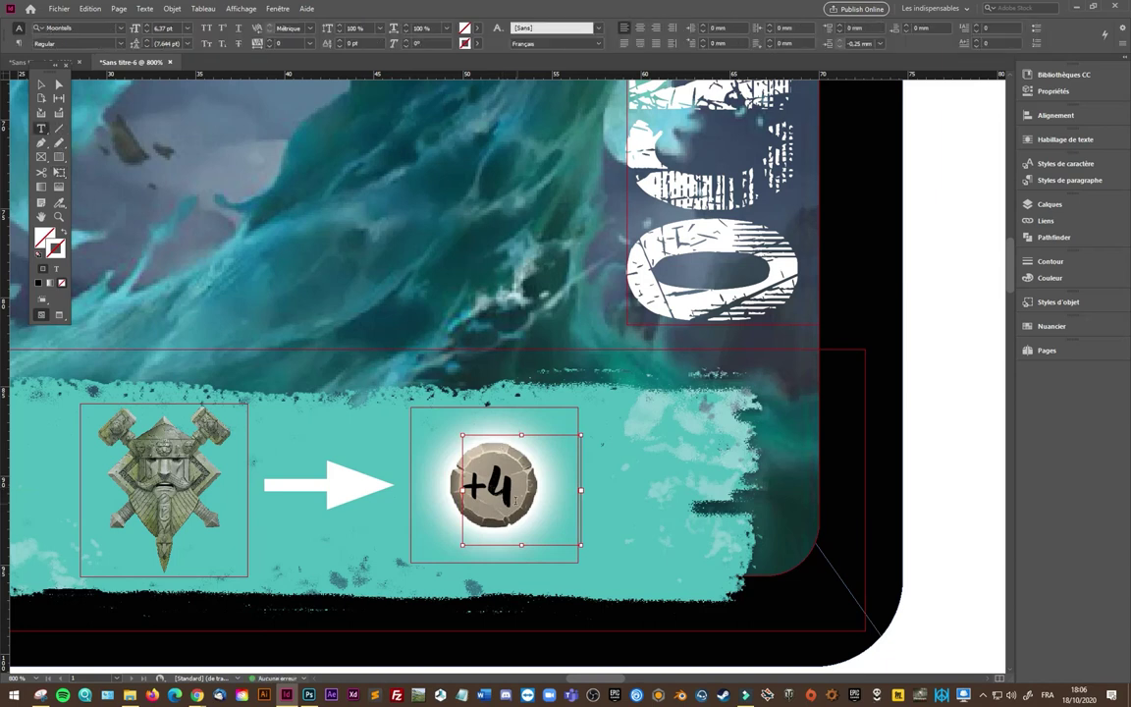
{"action": "left_click_drag", "start_coordinate": [513, 486], "coordinate": [462, 486]}
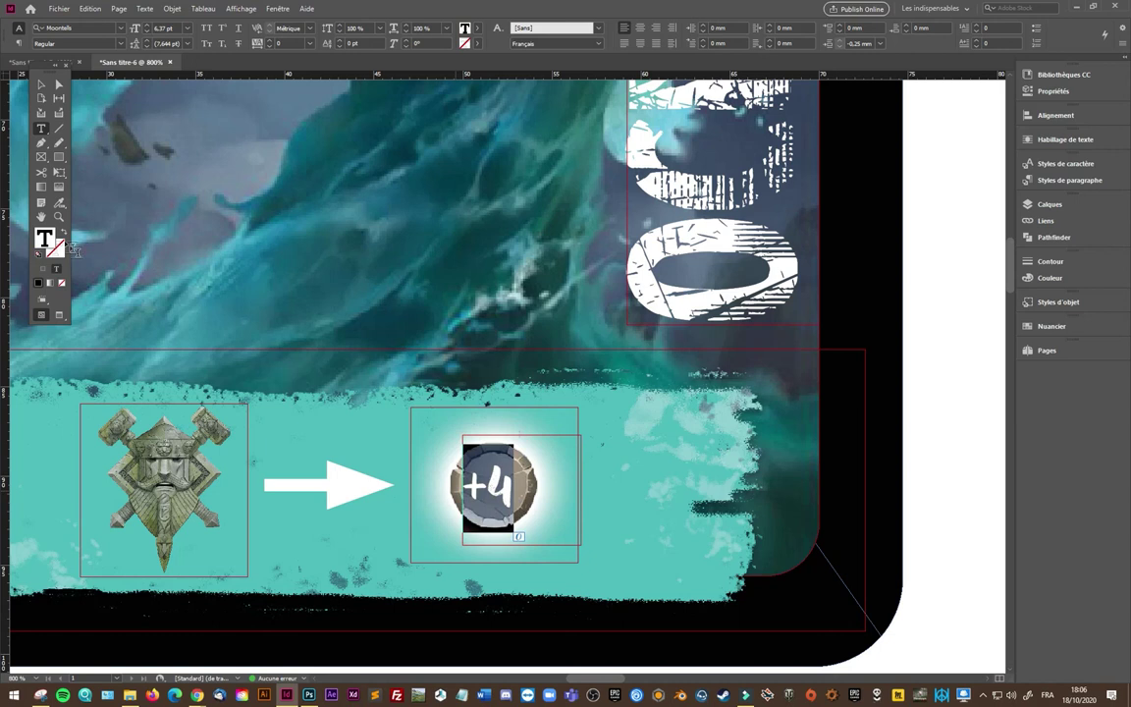
{"action": "double_click", "coordinate": [45, 237]}
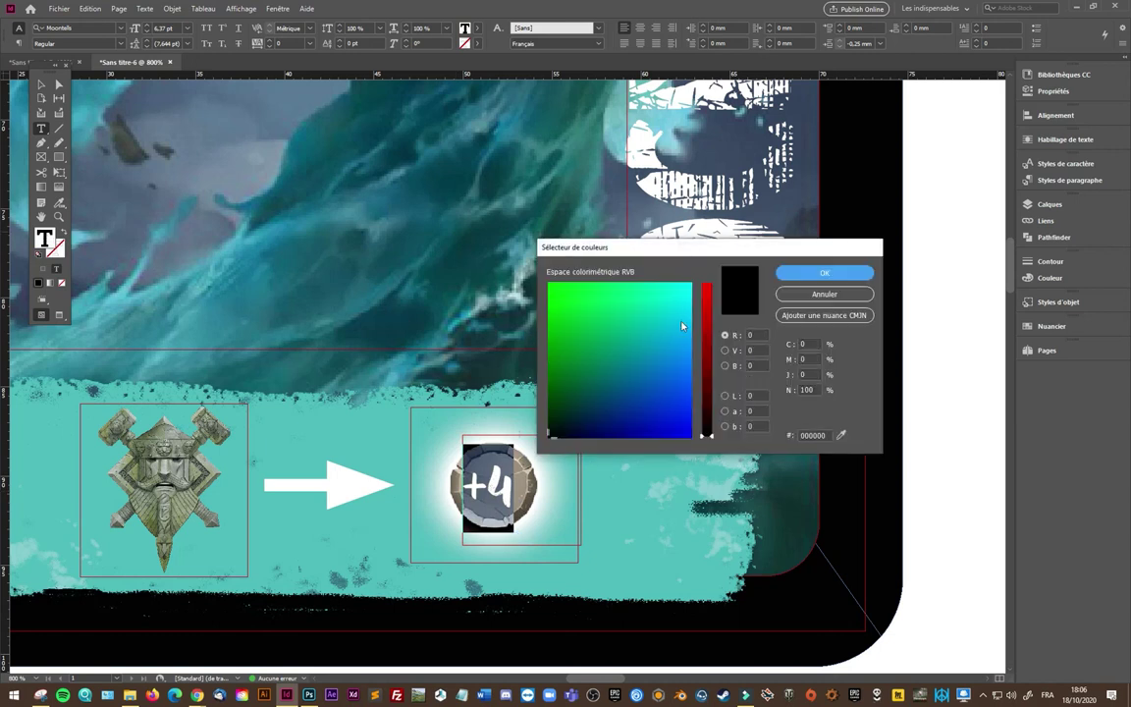
{"action": "left_click", "coordinate": [691, 282]}
{"action": "left_click", "coordinate": [707, 285]}
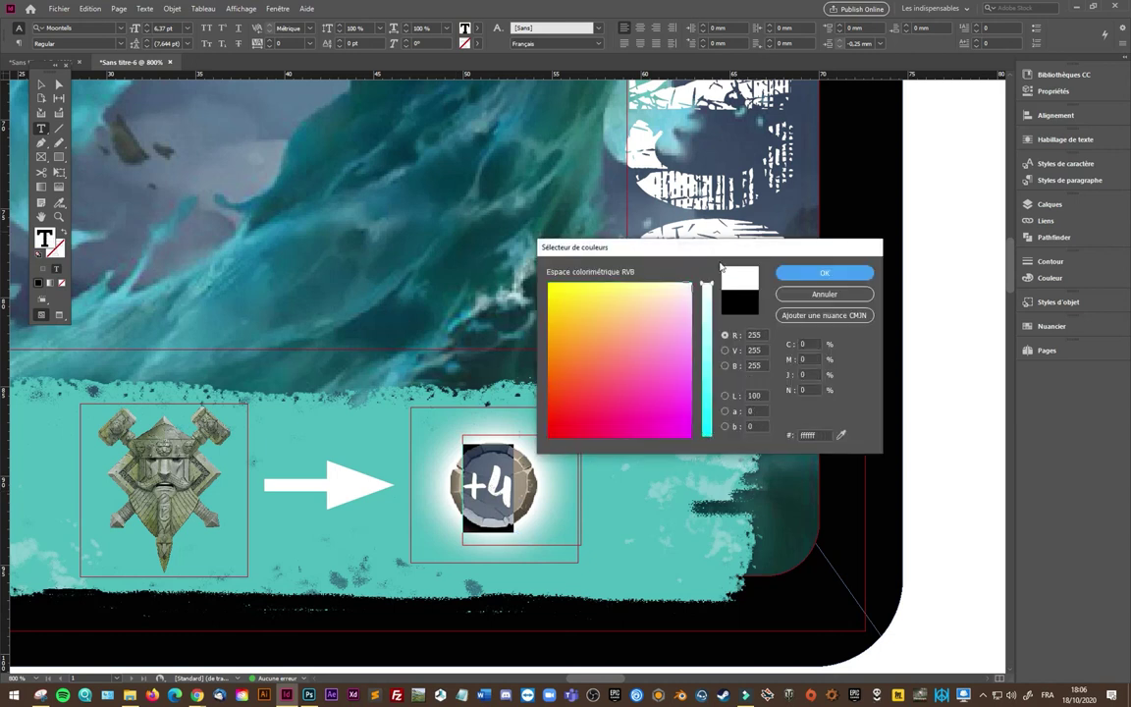
{"action": "left_click", "coordinate": [815, 273]}
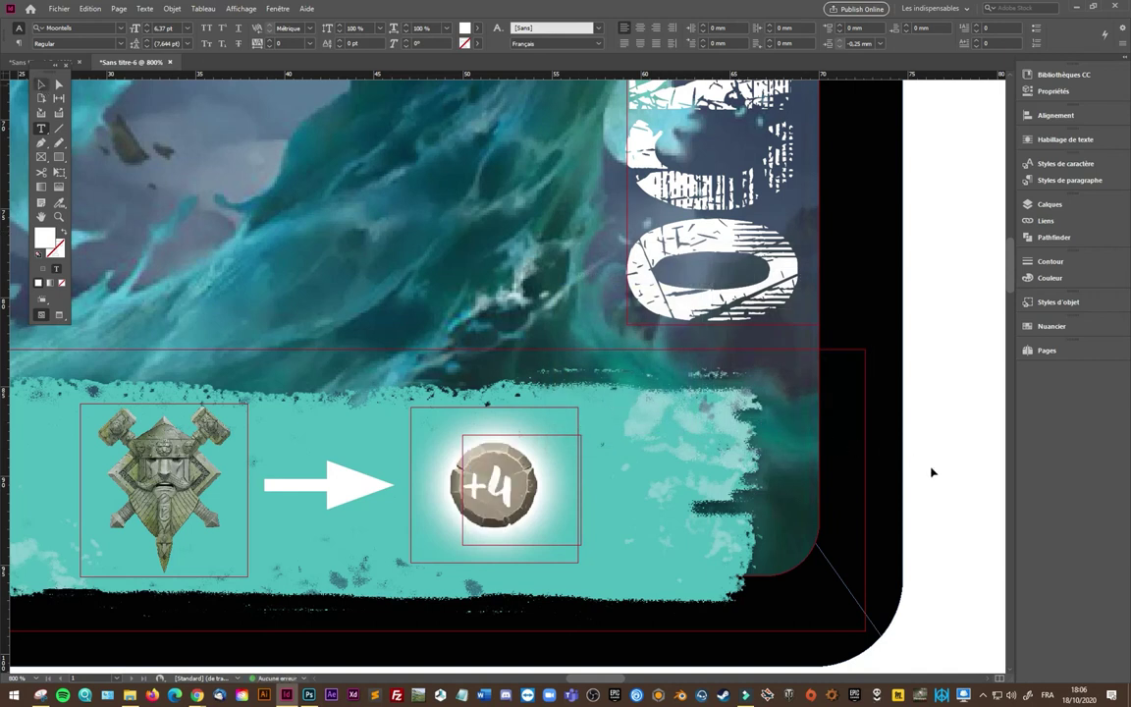
{"action": "key", "text": "Escape"}
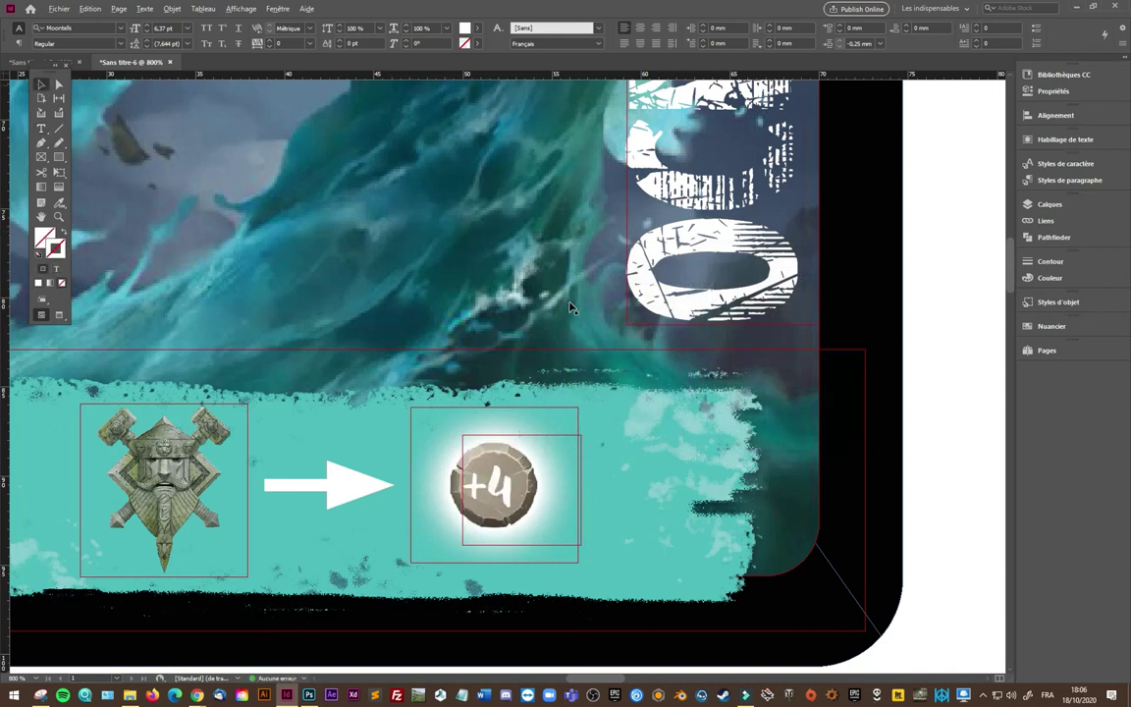
Step: Zoom out and briefly preview the page in Presentation mode
{"action": "scroll", "coordinate": [572, 307], "scroll_direction": "down", "scroll_amount": 4}
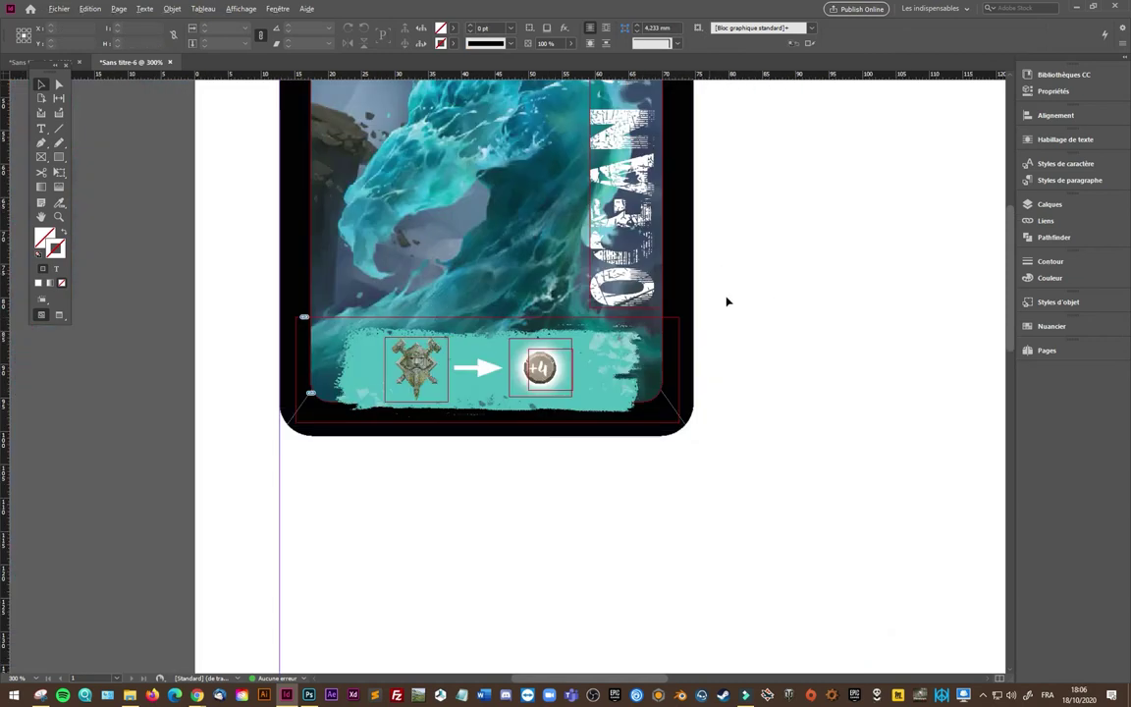
{"action": "scroll", "coordinate": [727, 301], "scroll_direction": "down", "scroll_amount": 3}
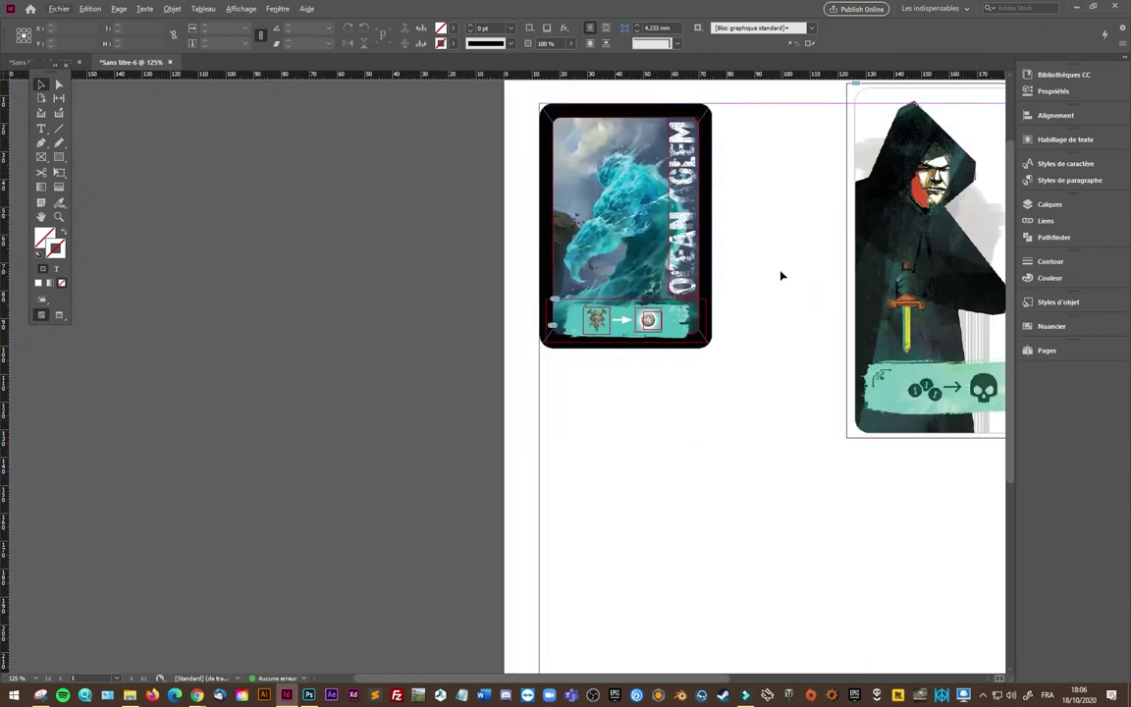
{"action": "key", "text": "shift+w"}
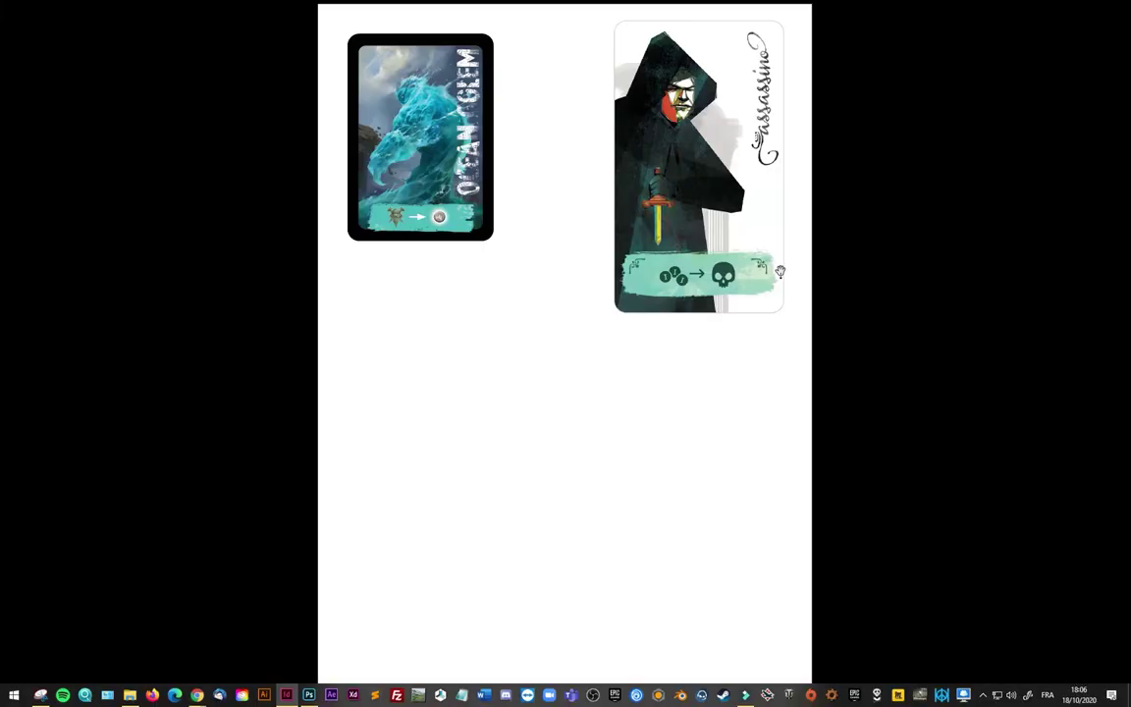
{"action": "key", "text": "shift+w"}
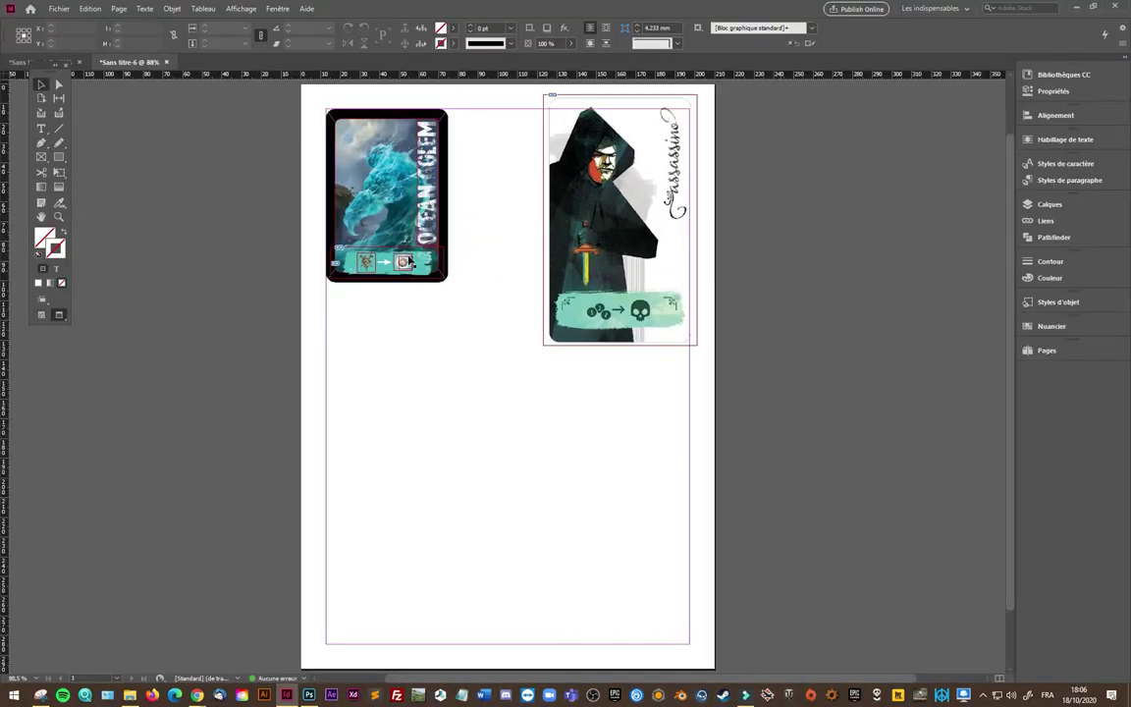
Step: Shorten the teal banner to 14.4 mm tall with the Direct Selection tool
{"action": "left_click", "coordinate": [425, 278]}
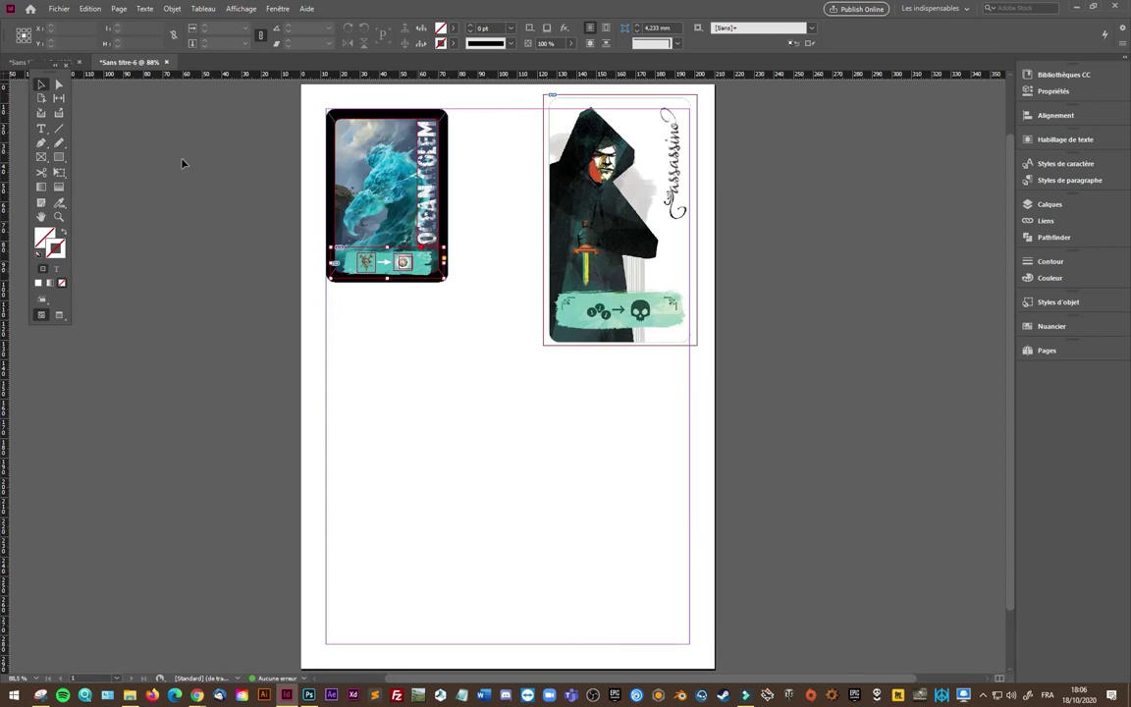
{"action": "left_click", "coordinate": [59, 85]}
{"action": "left_click", "coordinate": [383, 257]}
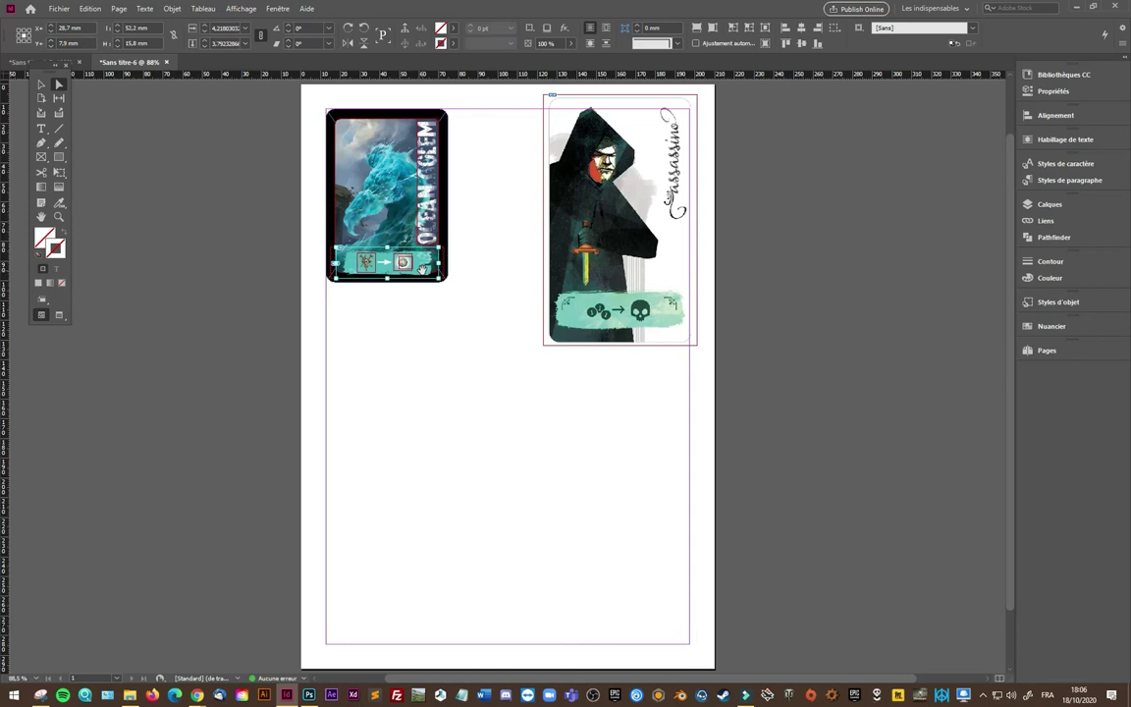
{"action": "scroll", "coordinate": [423, 269], "scroll_direction": "up", "scroll_amount": 2}
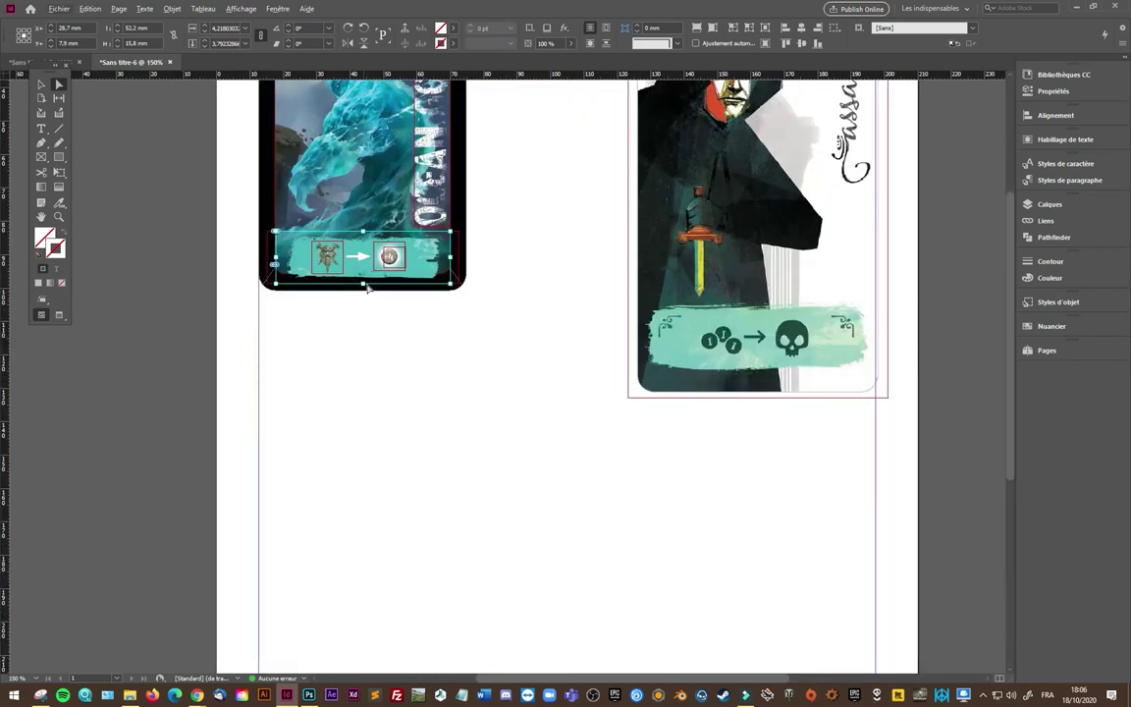
{"action": "left_click_drag", "start_coordinate": [363, 284], "coordinate": [360, 280]}
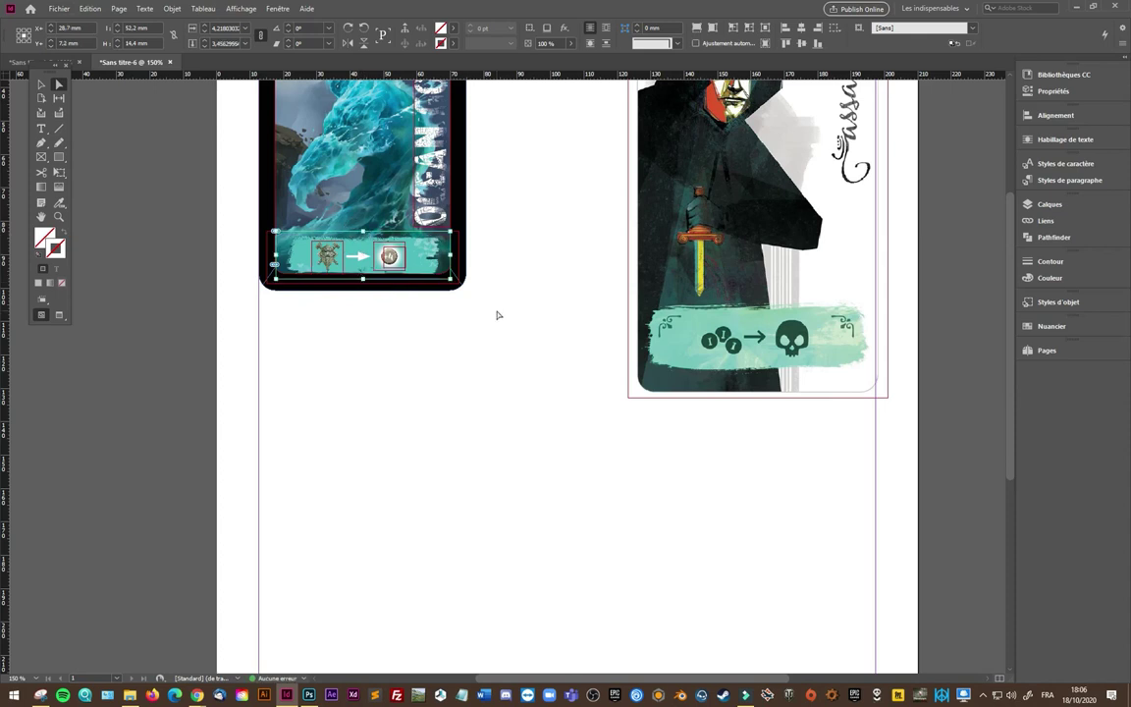
{"action": "left_click", "coordinate": [497, 315]}
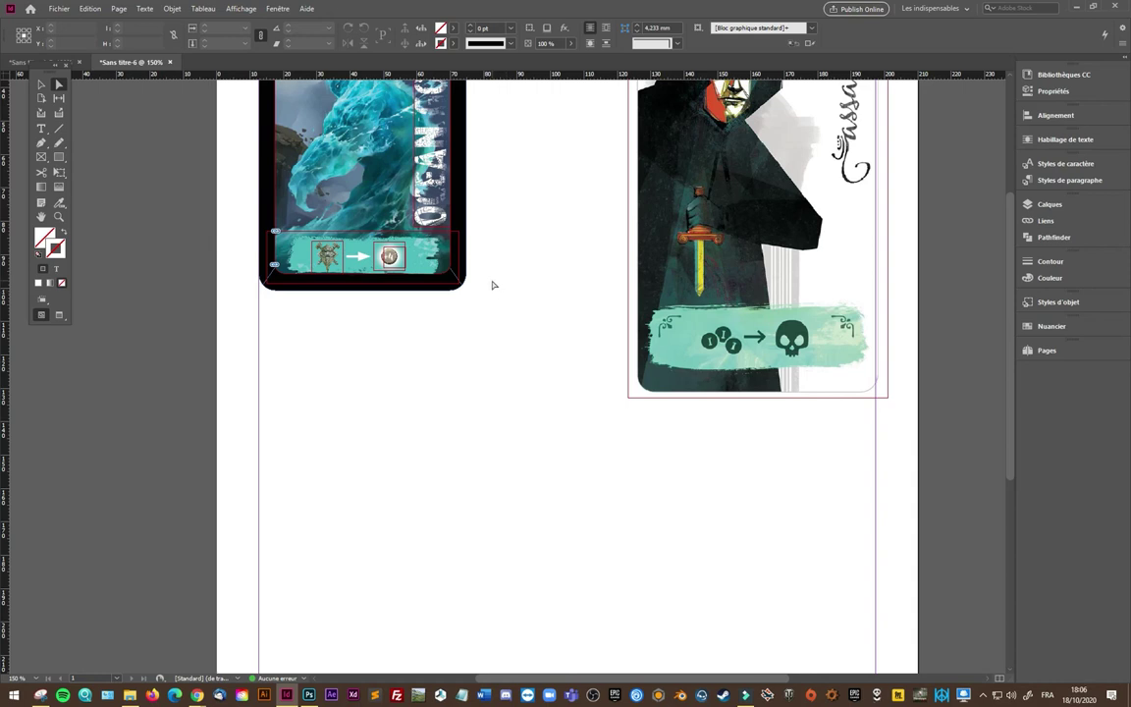
Step: In the Layers panel, toggle the black background's visibility and select image-perso-07.jpg
{"action": "key", "text": "v"}
{"action": "left_click", "coordinate": [1049, 204]}
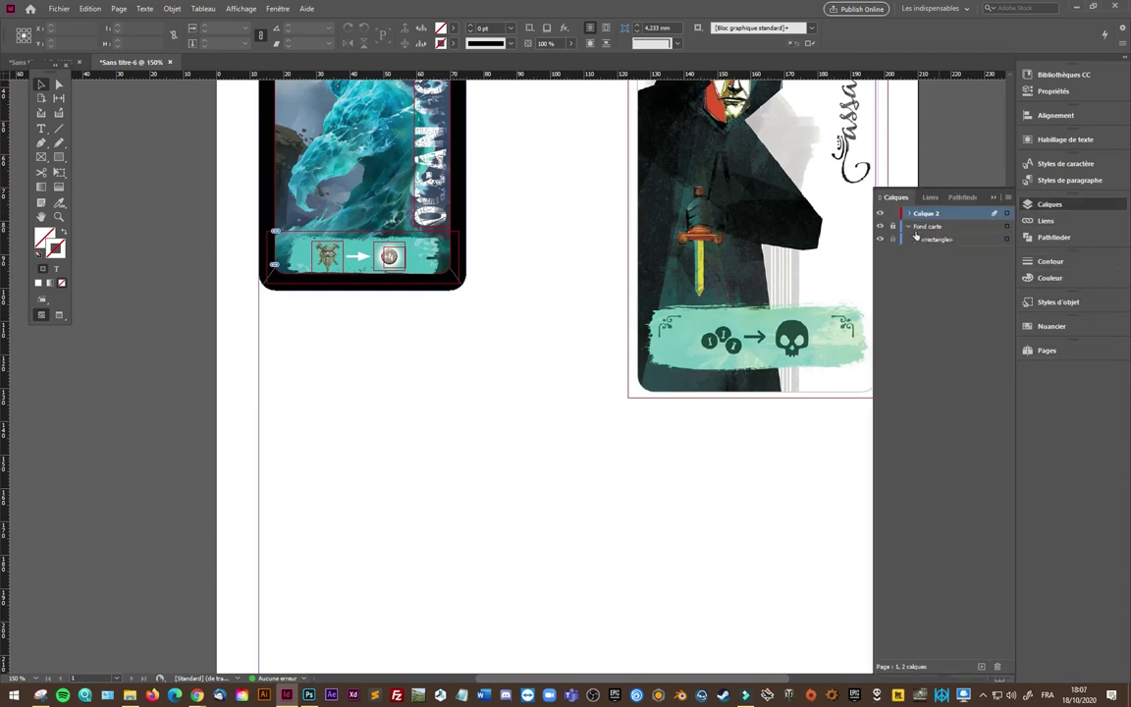
{"action": "left_click", "coordinate": [880, 226]}
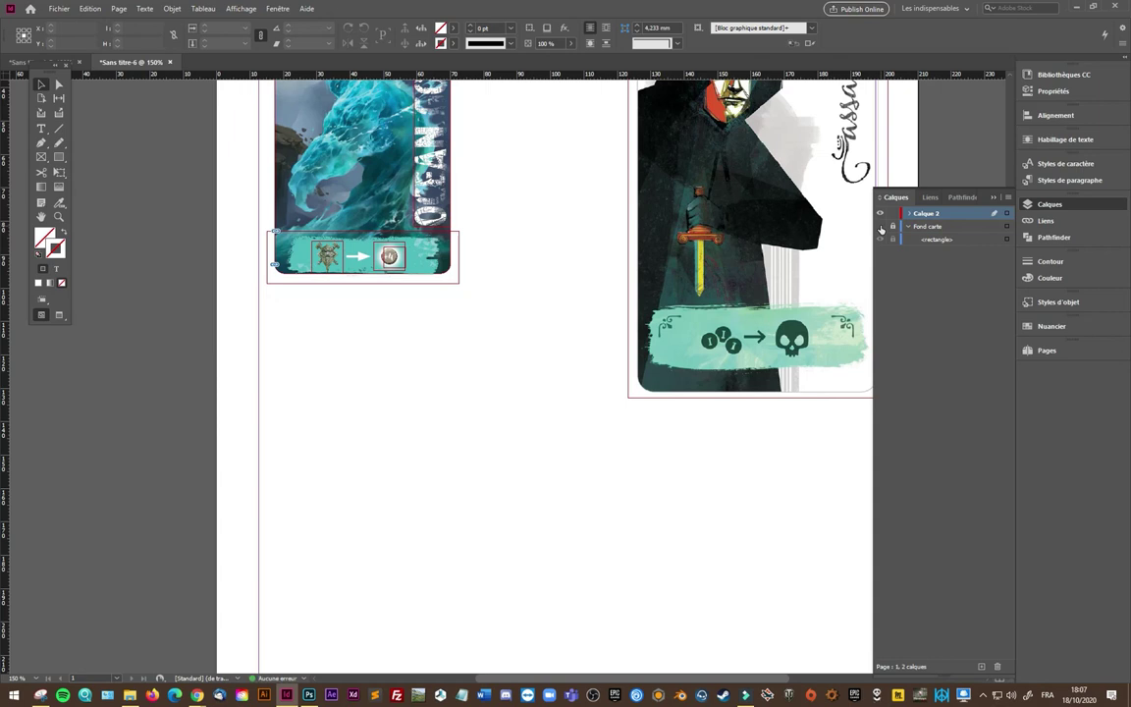
{"action": "left_click", "coordinate": [880, 227]}
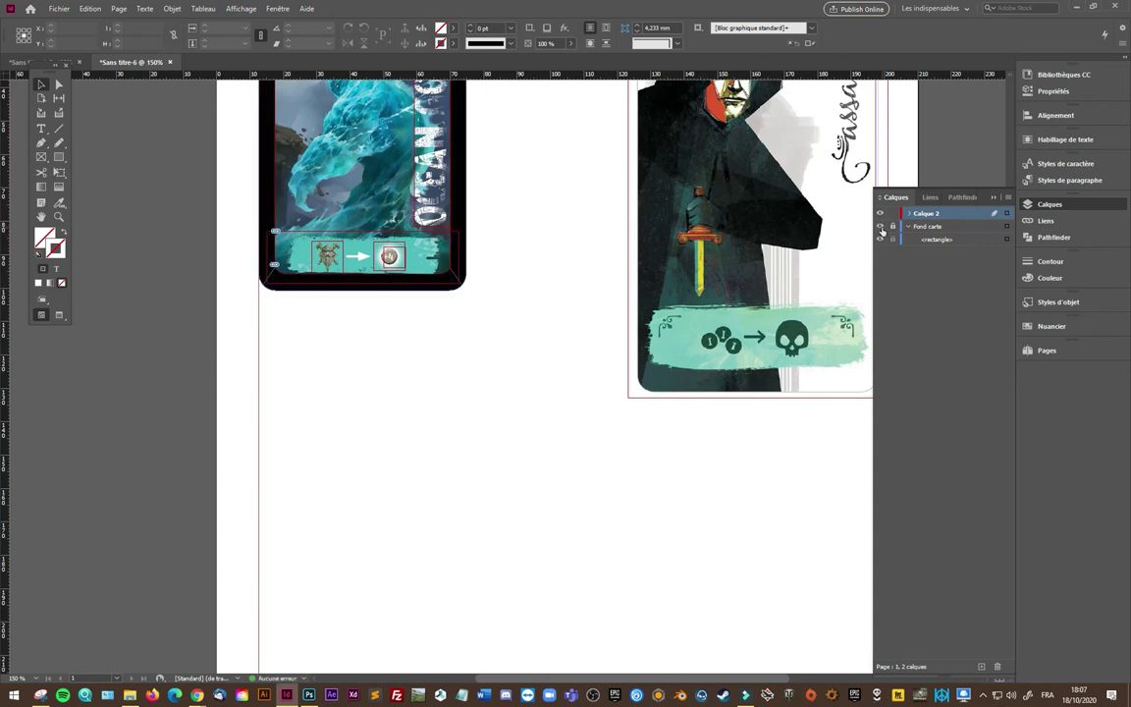
{"action": "left_click", "coordinate": [881, 227]}
{"action": "left_click", "coordinate": [880, 227]}
{"action": "left_click", "coordinate": [879, 227]}
{"action": "left_click", "coordinate": [880, 227]}
{"action": "left_click", "coordinate": [910, 214]}
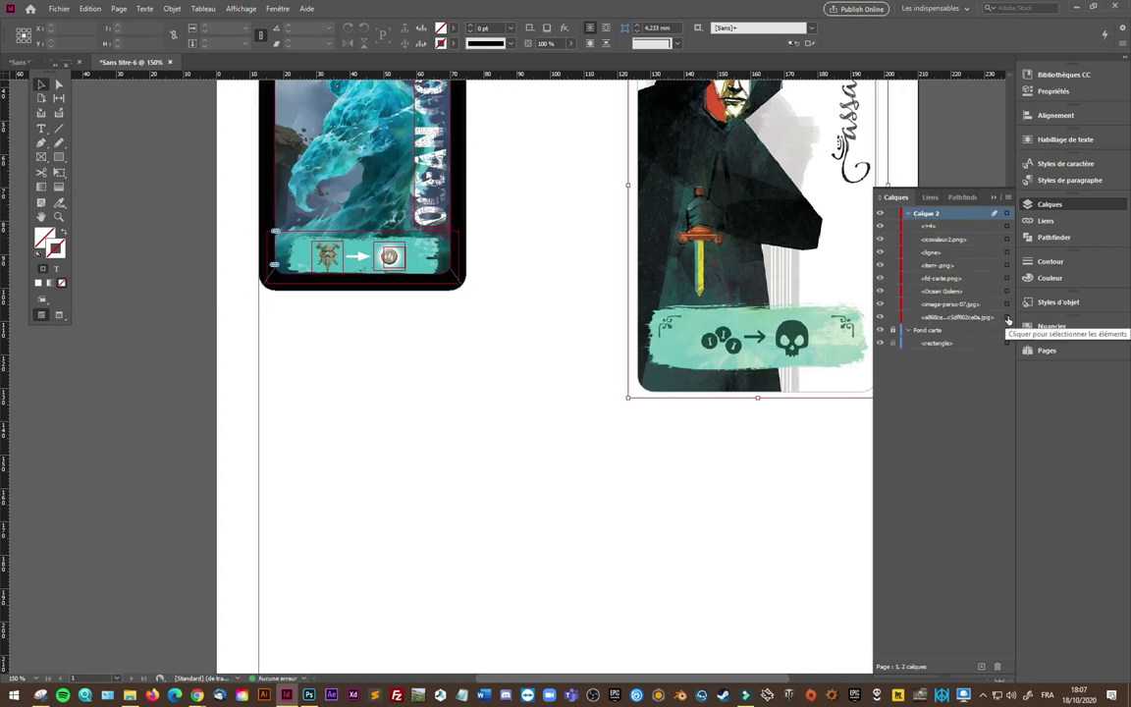
{"action": "left_click", "coordinate": [1007, 318]}
{"action": "left_click", "coordinate": [1007, 304]}
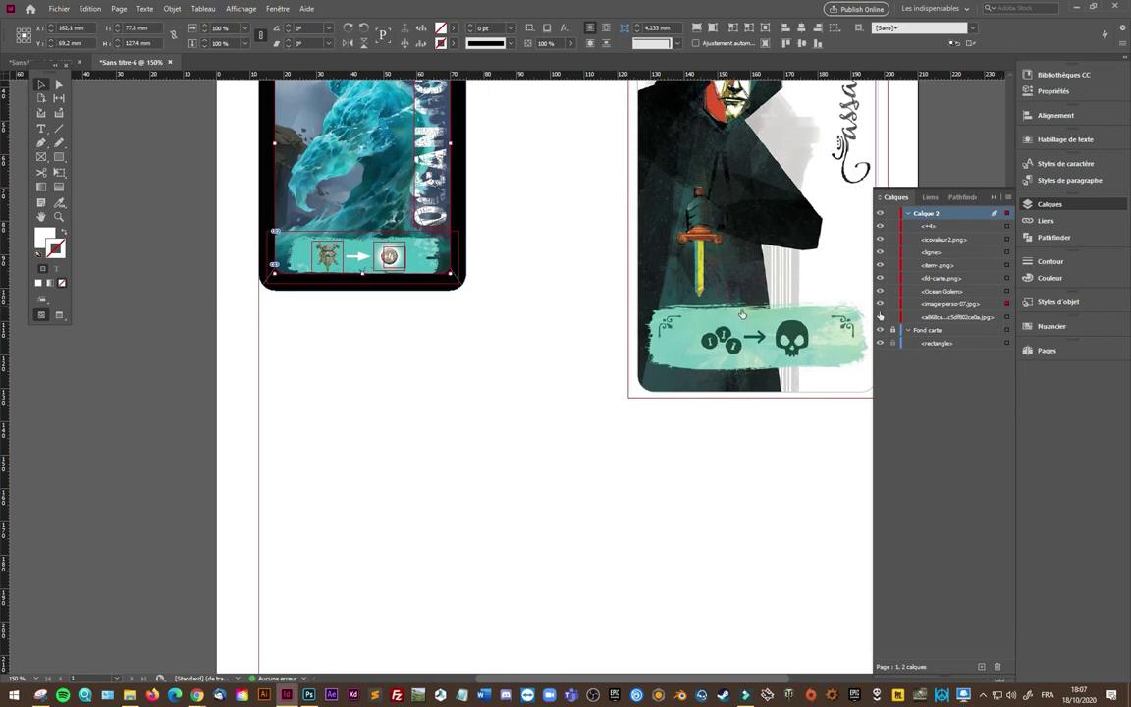
Step: Scale the Ocean Golem artwork to cover the black border, about 87.923 × 62.6 mm
{"action": "left_click", "coordinate": [59, 172]}
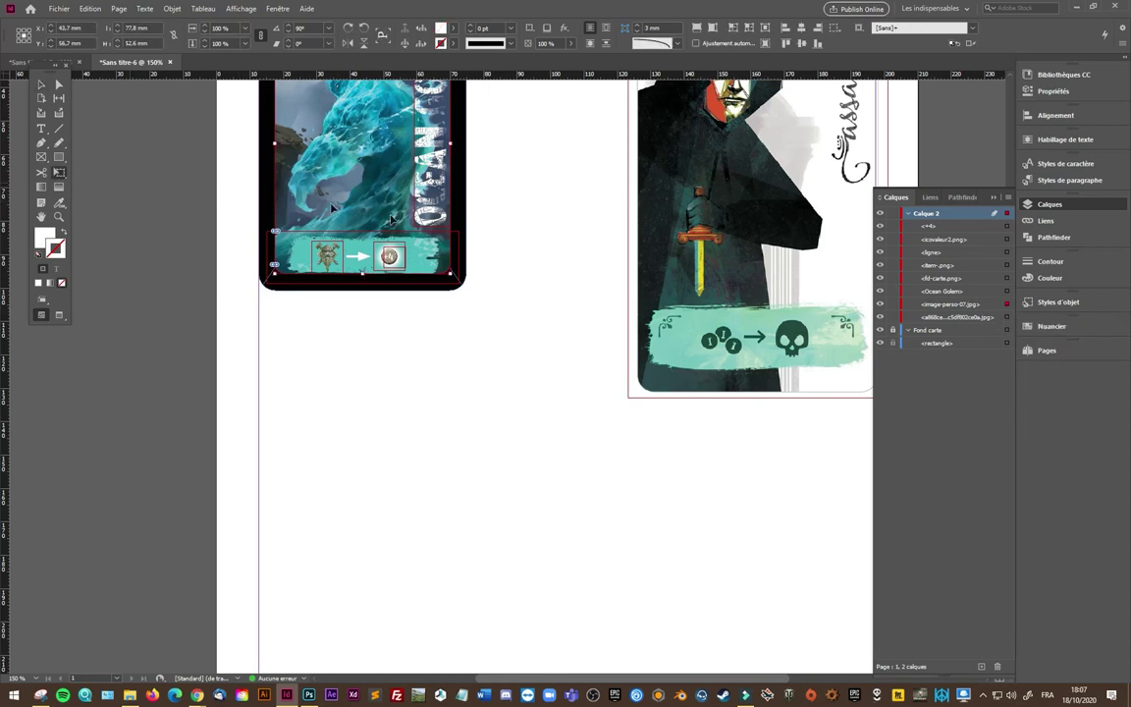
{"action": "left_click_drag", "start_coordinate": [450, 275], "coordinate": [467, 292]}
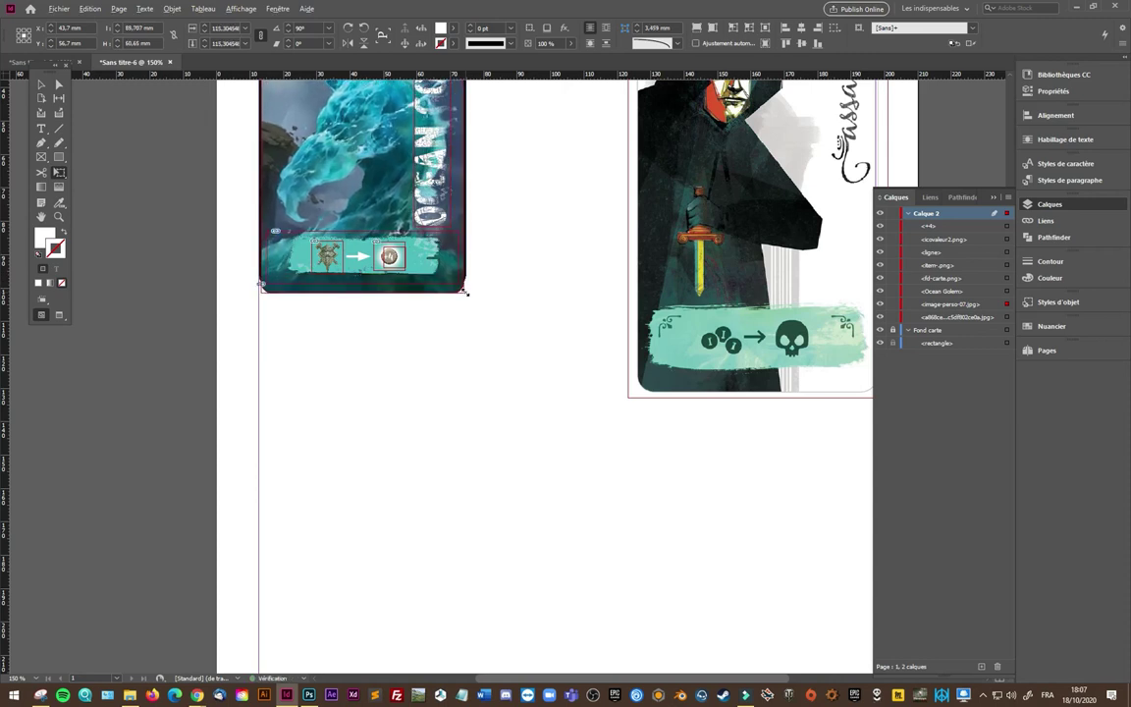
{"action": "left_click_drag", "start_coordinate": [467, 293], "coordinate": [466, 288]}
{"action": "scroll", "coordinate": [491, 196], "scroll_direction": "up", "scroll_amount": 3}
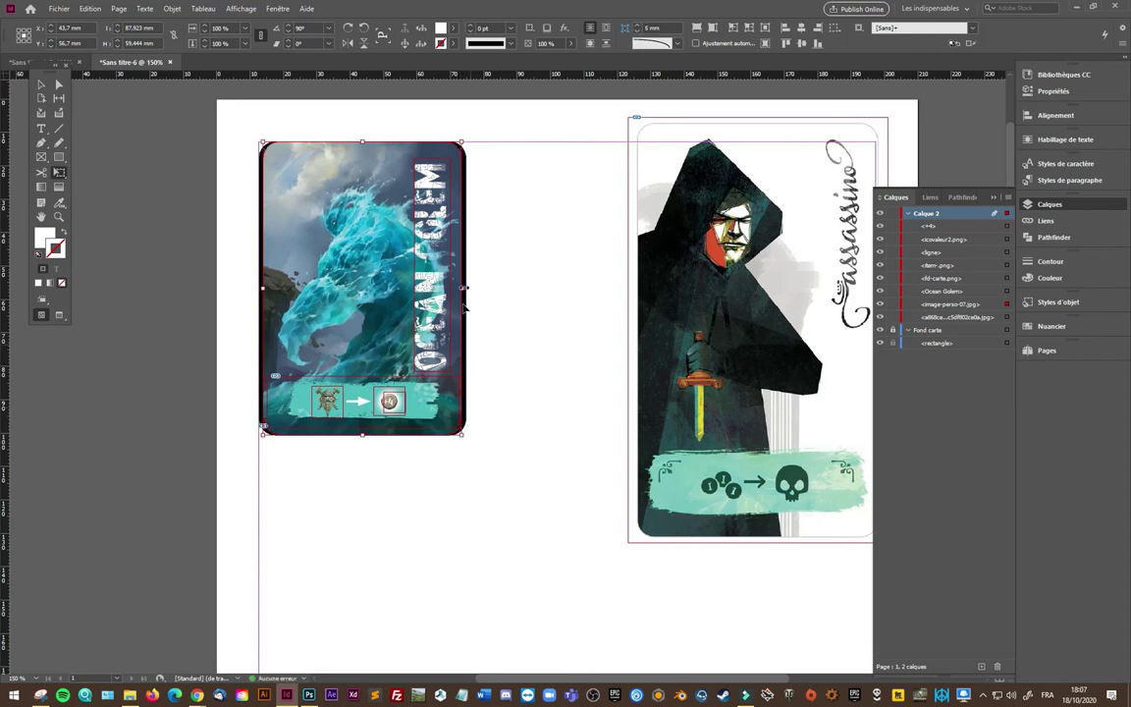
{"action": "left_click_drag", "start_coordinate": [463, 288], "coordinate": [468, 289]}
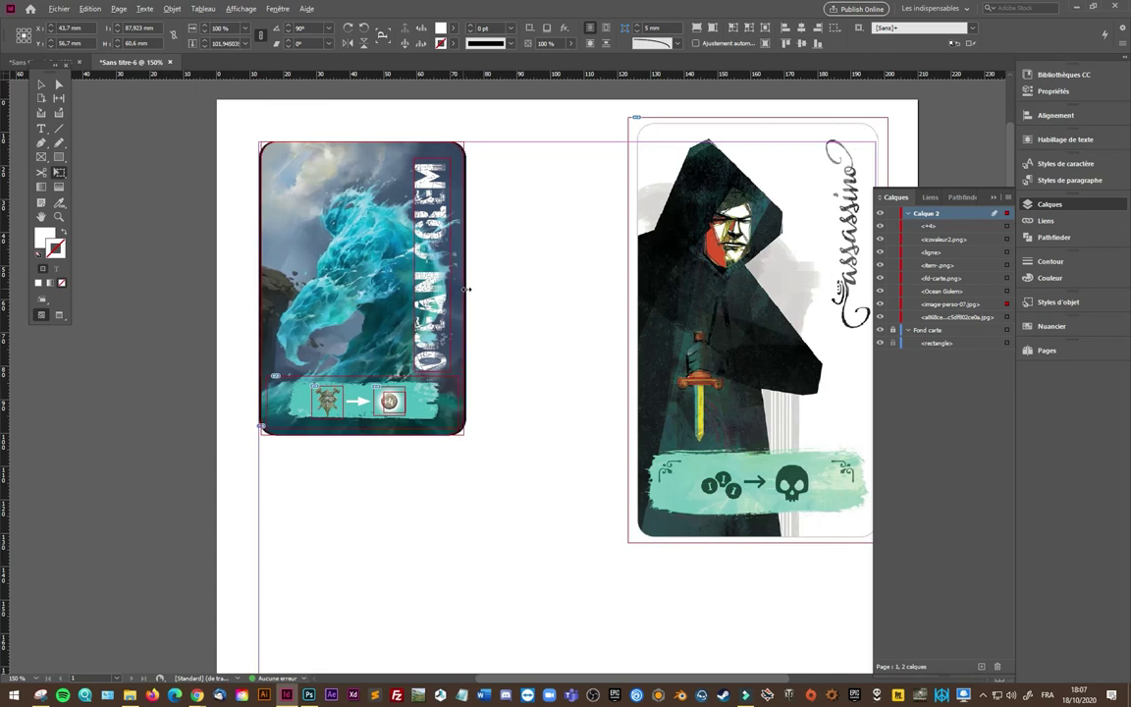
{"action": "key", "text": "Escape"}
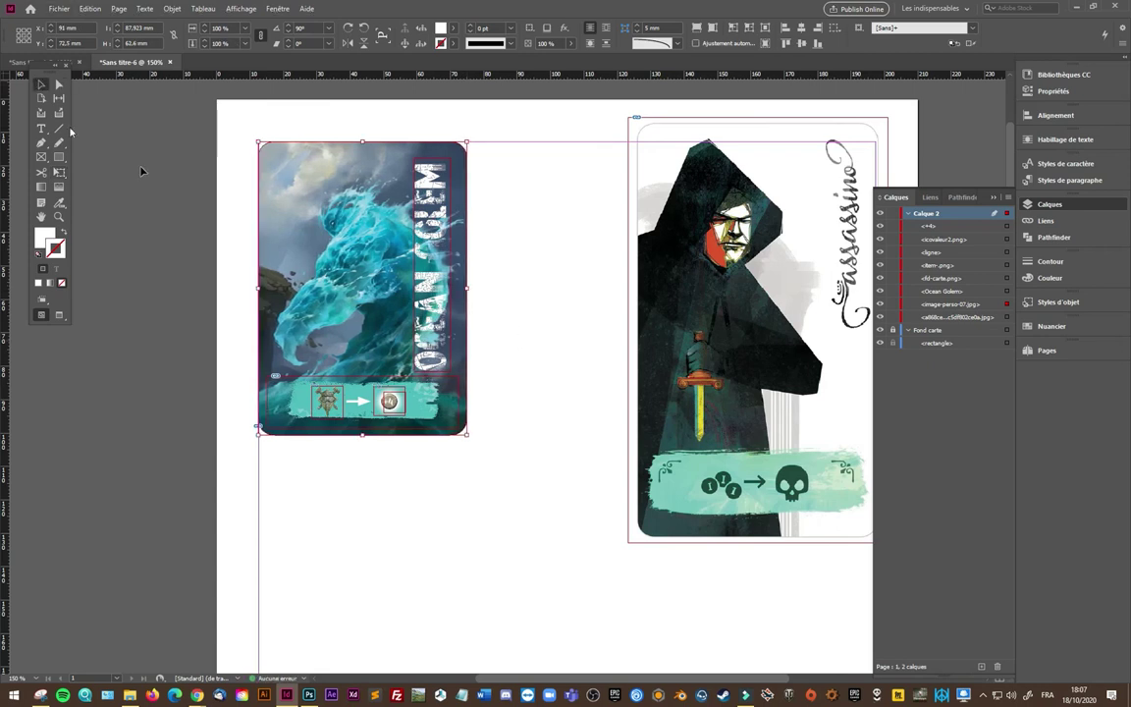
{"action": "left_click", "coordinate": [142, 172]}
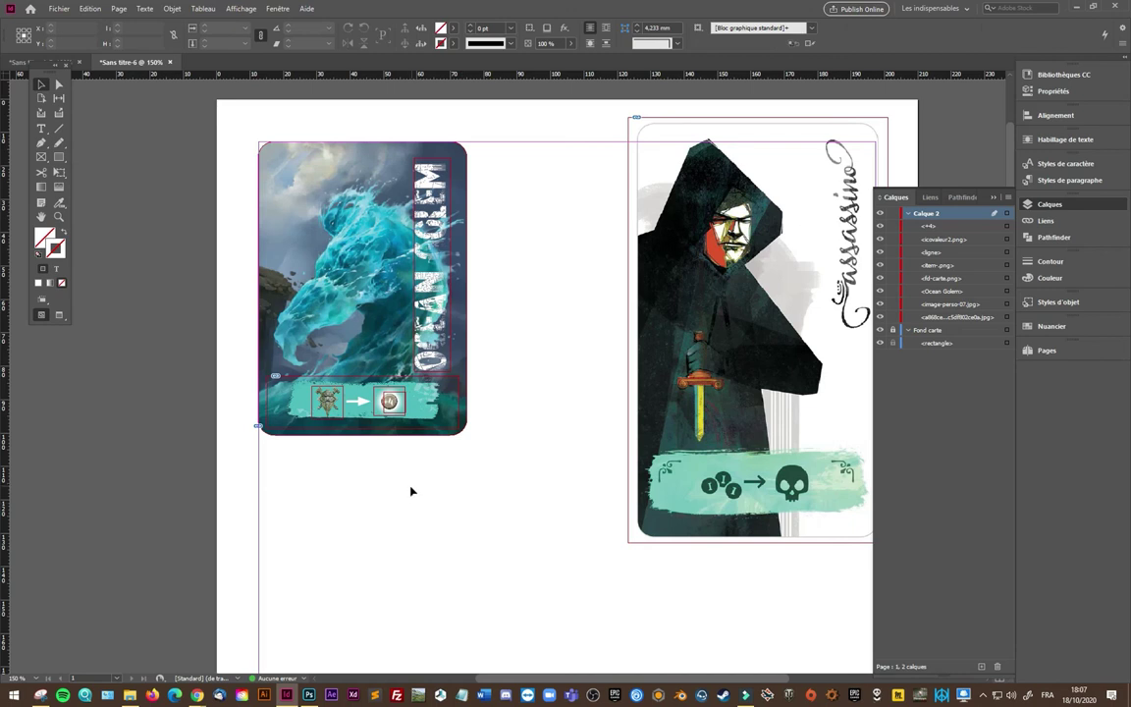
Step: Preview the finished Ocean Golem card in Presentation mode, then exit back to editing
{"action": "key", "text": "shift+w"}
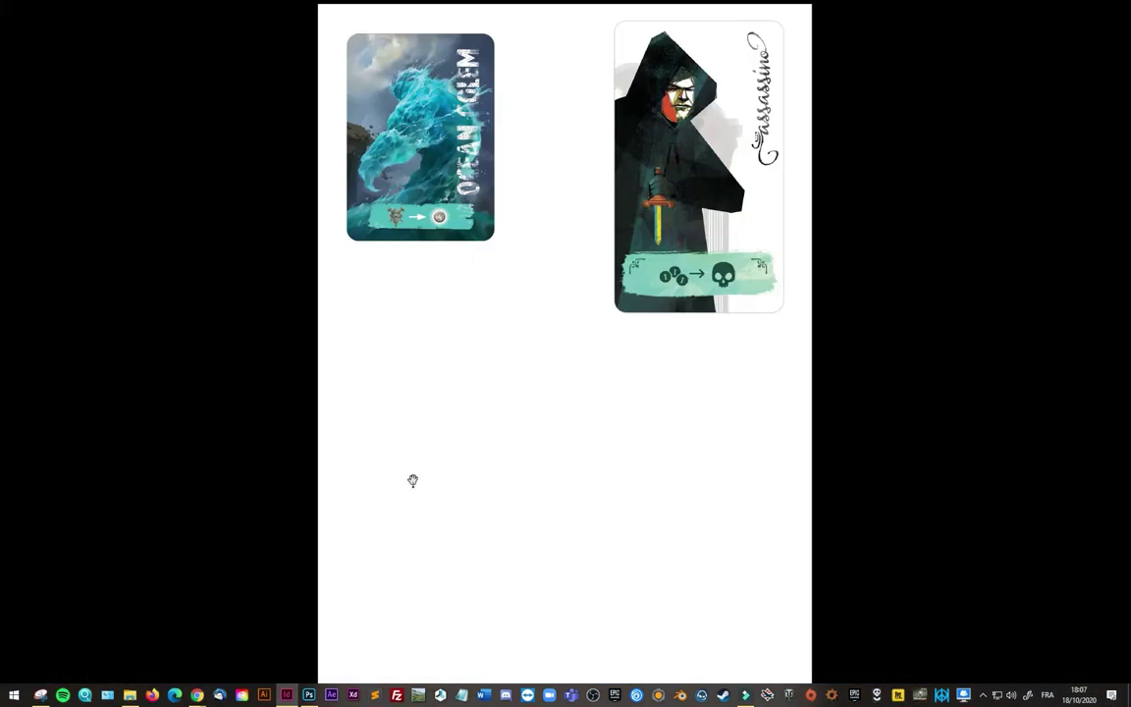
{"action": "key", "text": "Escape"}
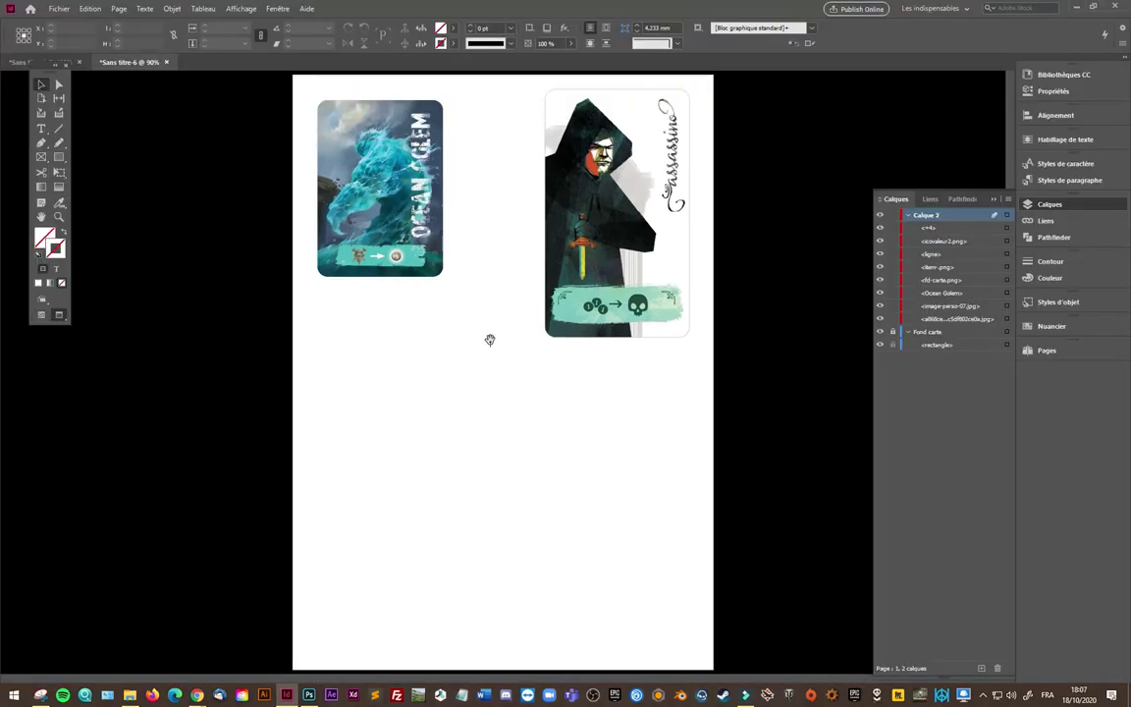